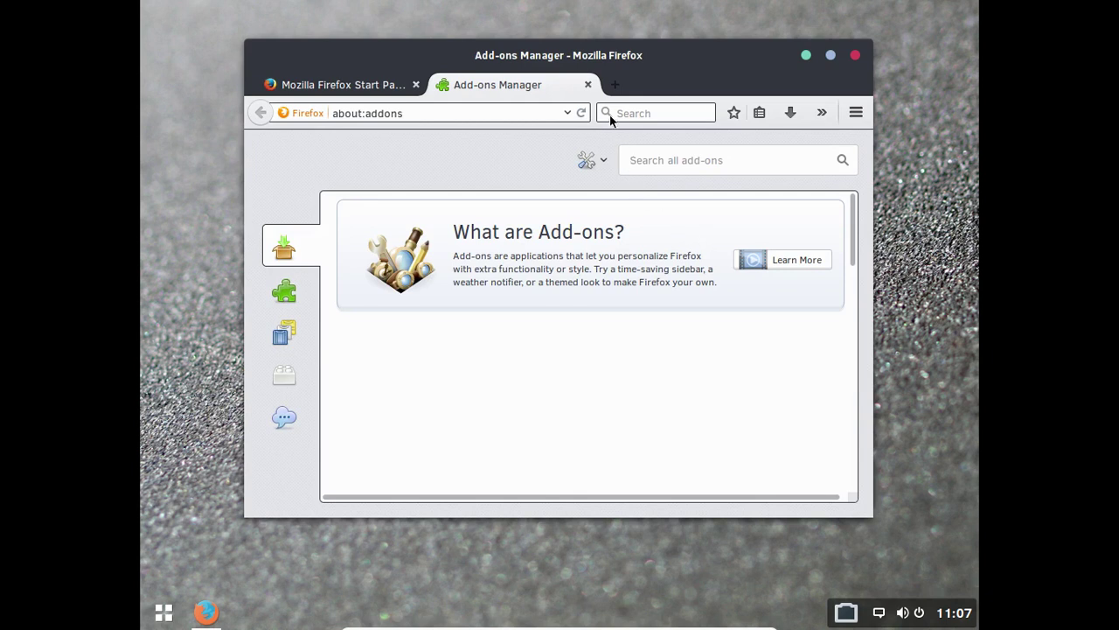
- Close the Add-ons Manager tab and open DuckDuckGo from the available search engines
click(588, 84)
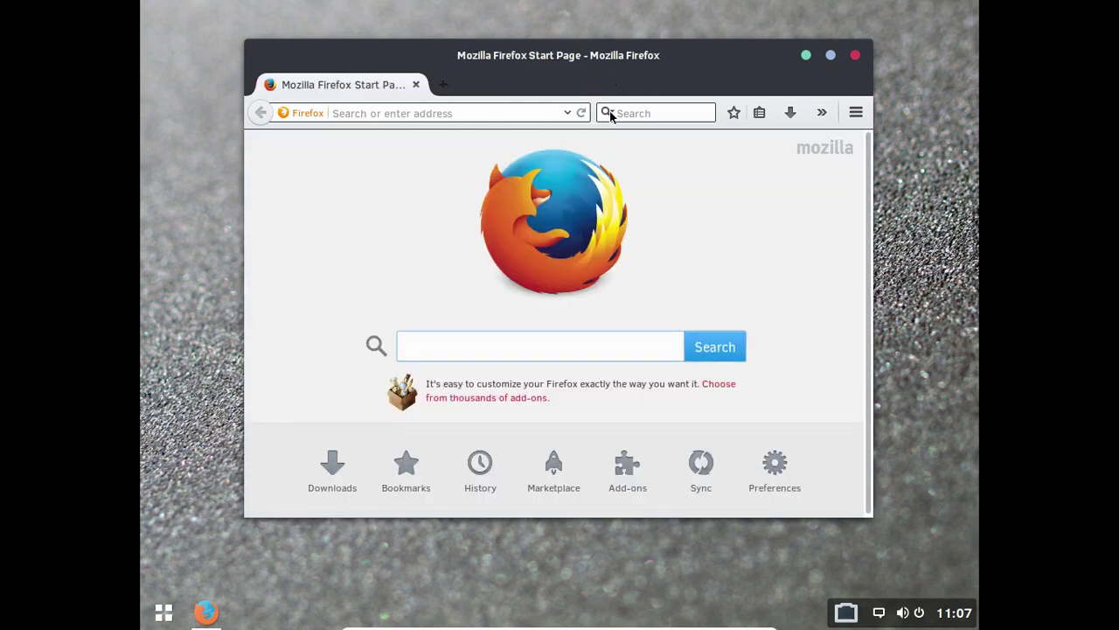
click(611, 114)
click(611, 115)
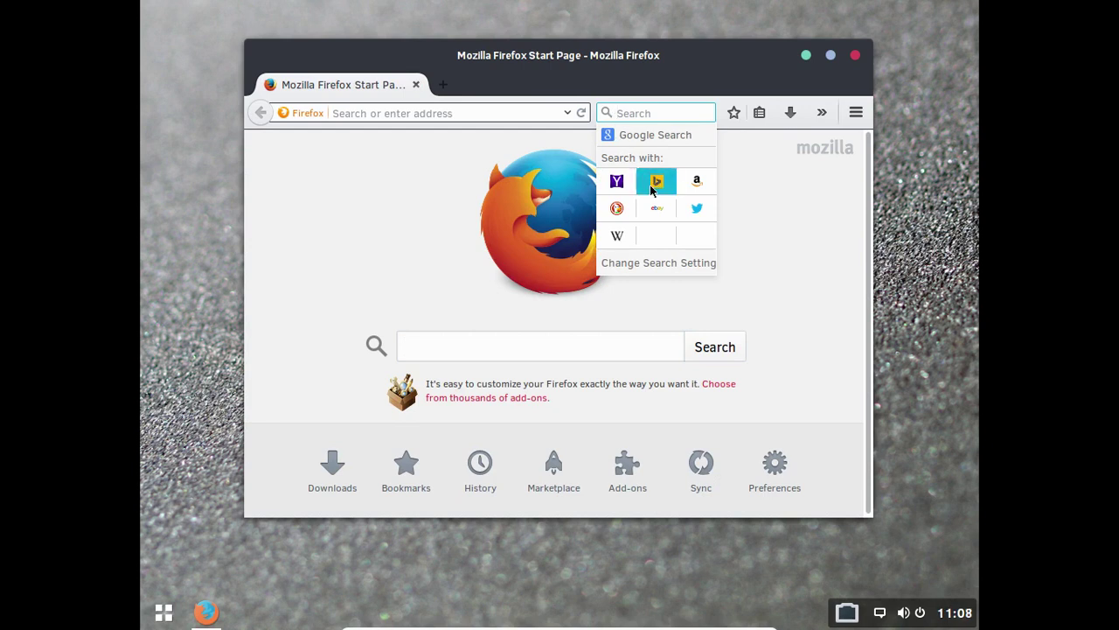
click(616, 208)
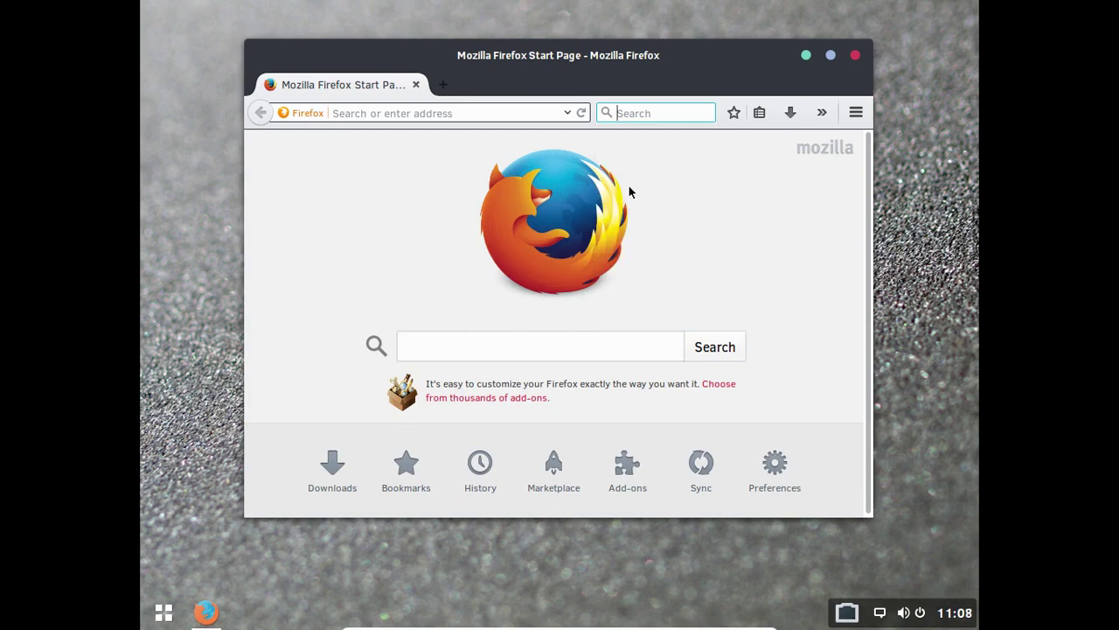
- Search Google for "solus project" and open the solus-project.com result
click(628, 112)
text(sul)
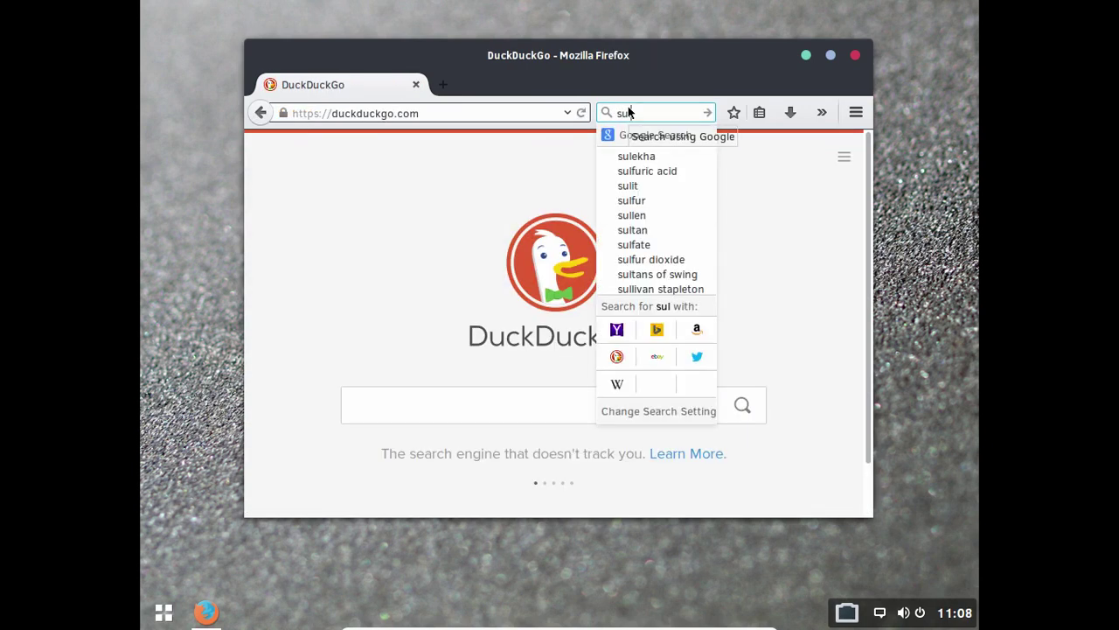
key(BackSpace)
key(BackSpace)
text(olus )
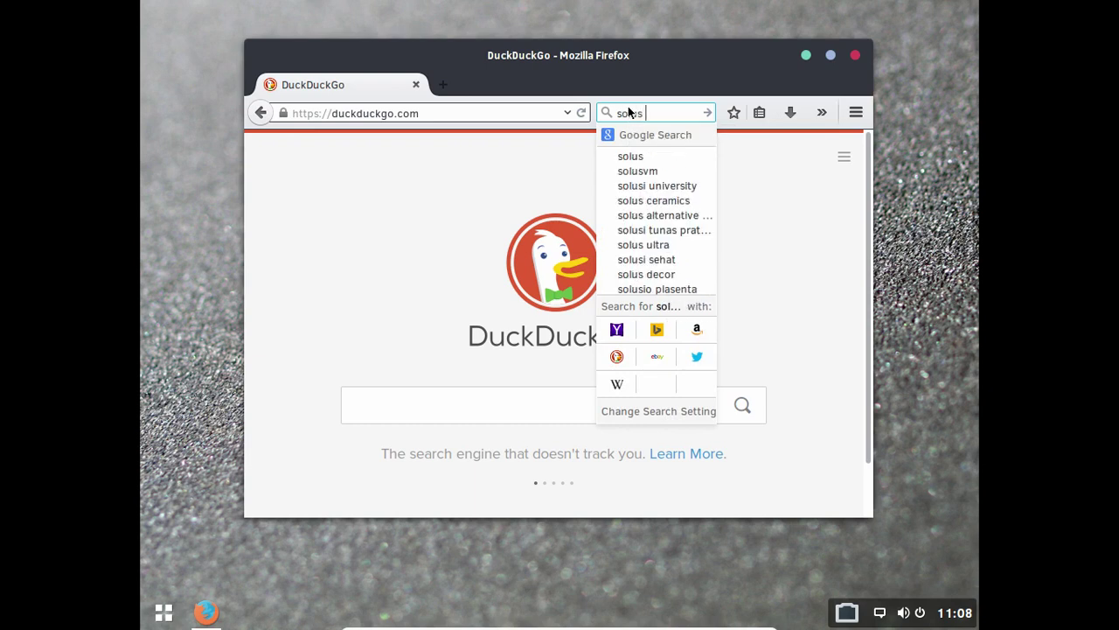
text(project)
key(Return)
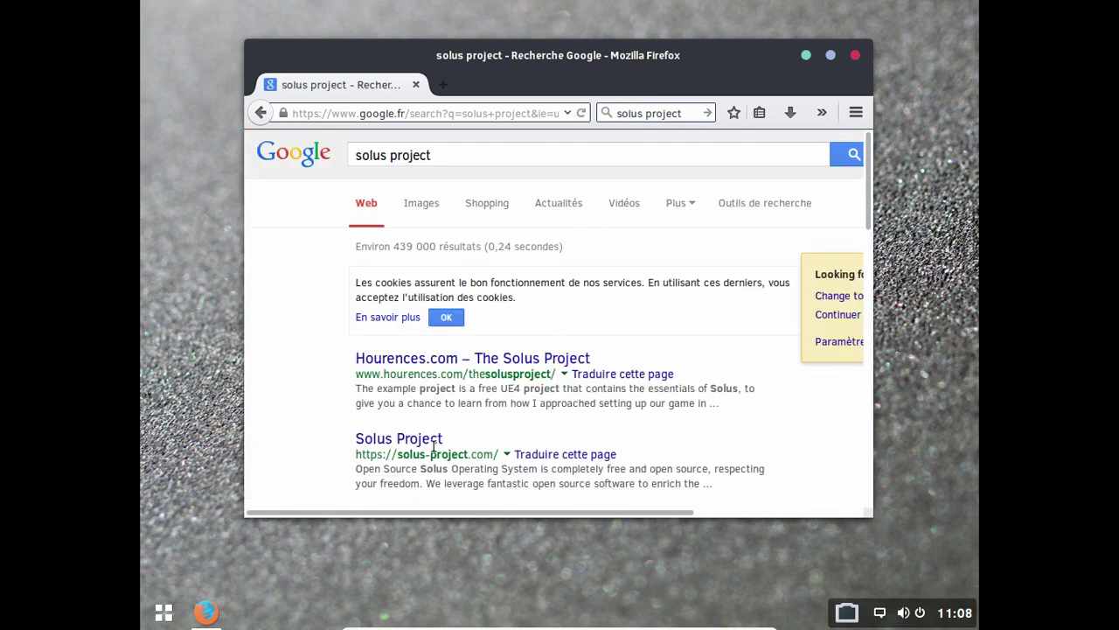
click(435, 441)
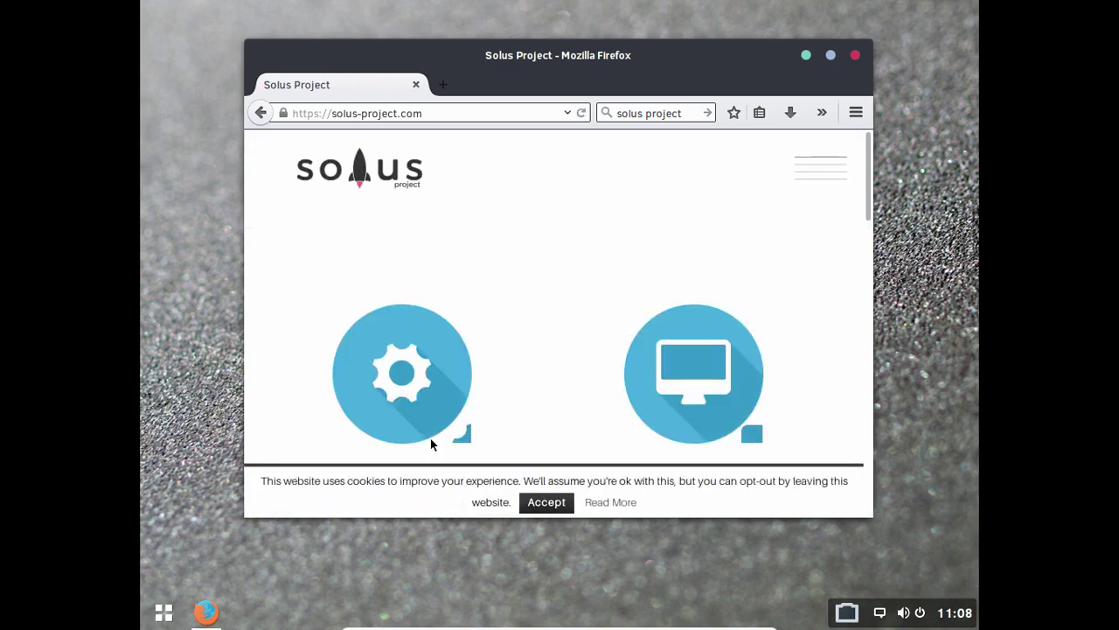
- Maximize the browser window and look through the Solus Project home page
click(831, 55)
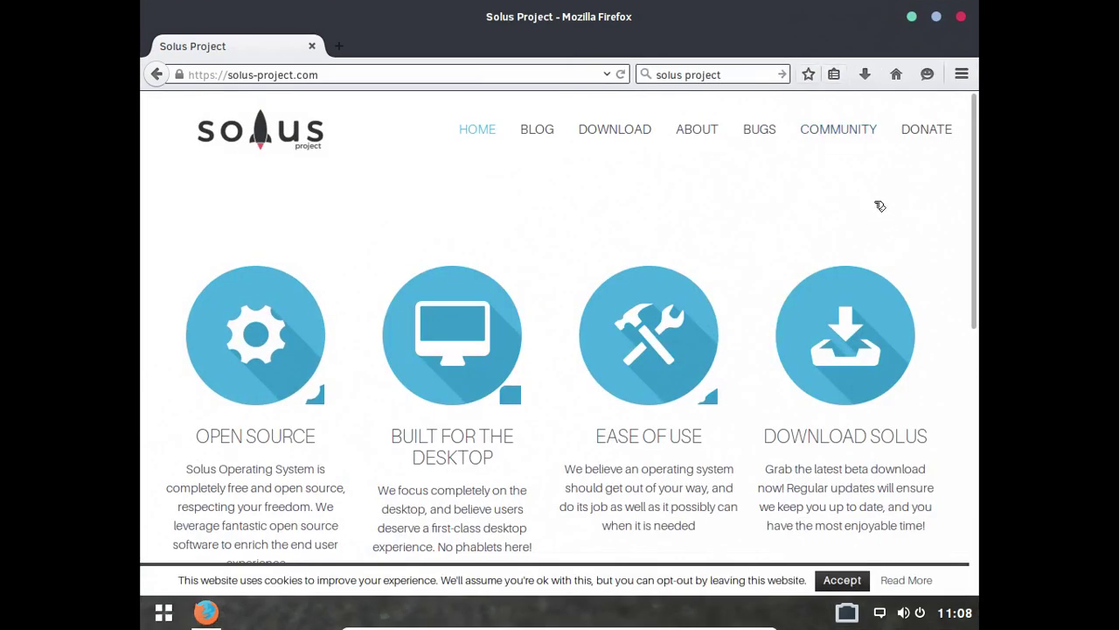
scroll(944, 195, down, 3)
scroll(944, 193, down, 3)
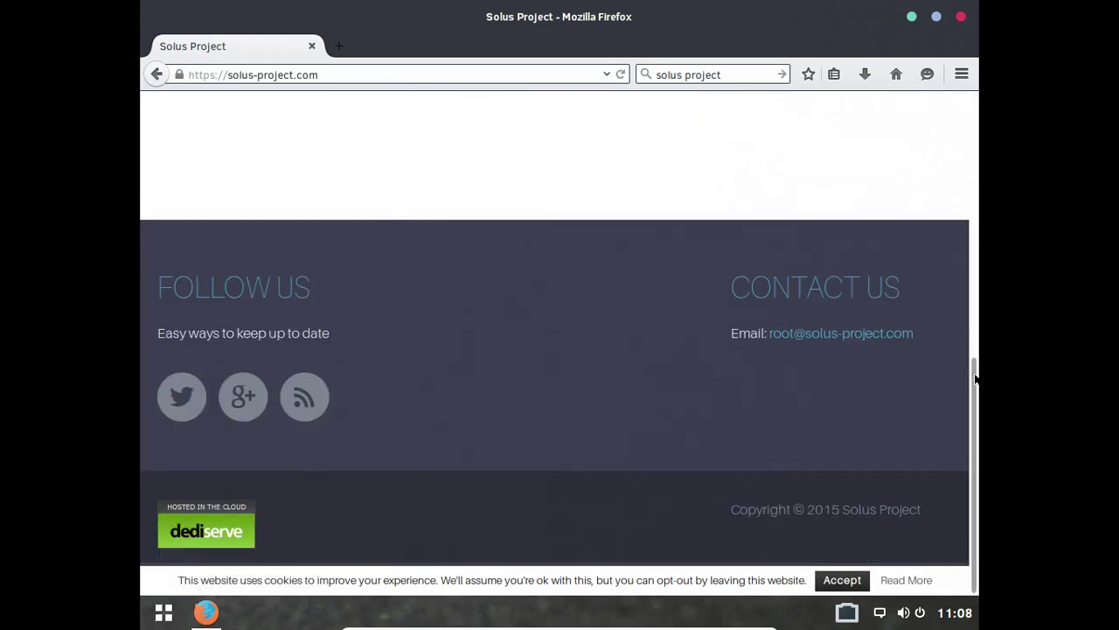
drag(976, 377, 700, 172)
- Open the Solus Operating System Beta 2 blog post and read its core and technical changes
click(537, 130)
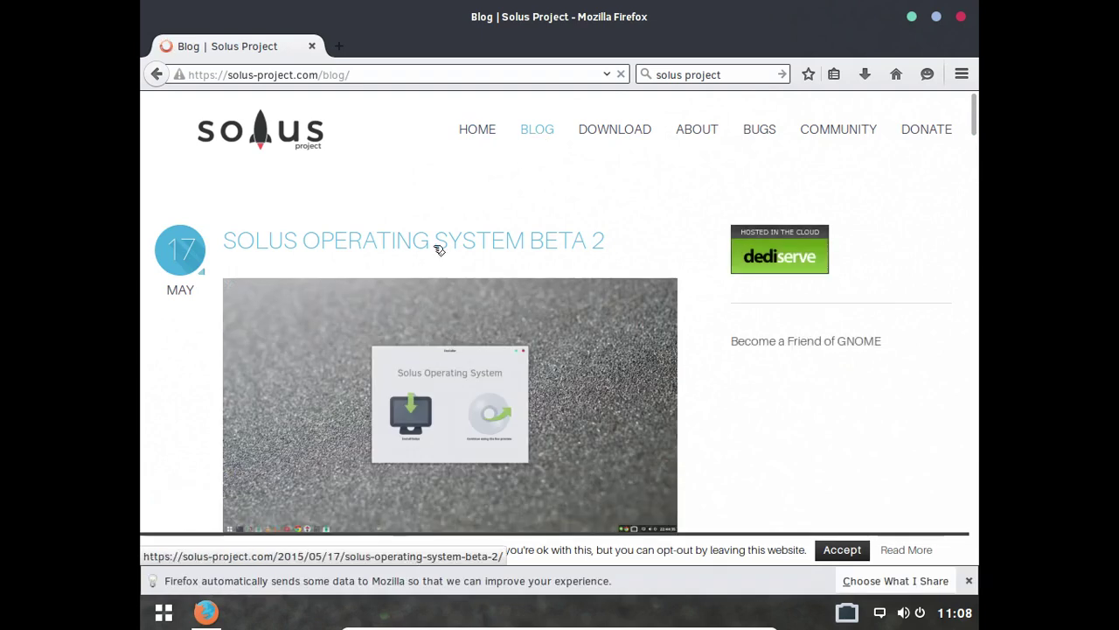
click(439, 250)
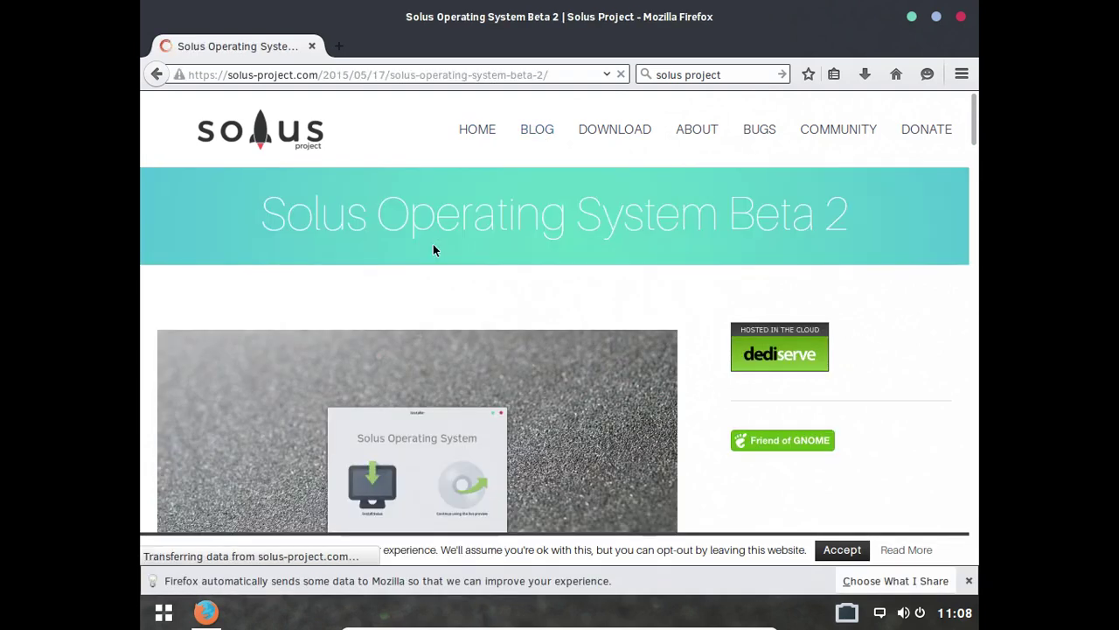
scroll(433, 244, down, 10)
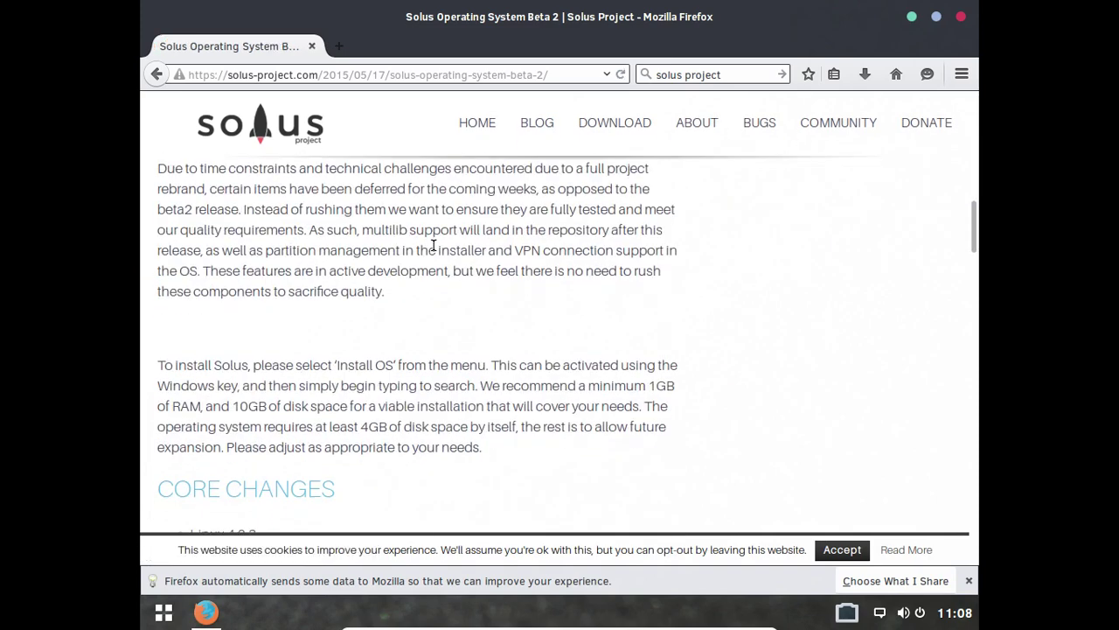
scroll(433, 245, down, 3)
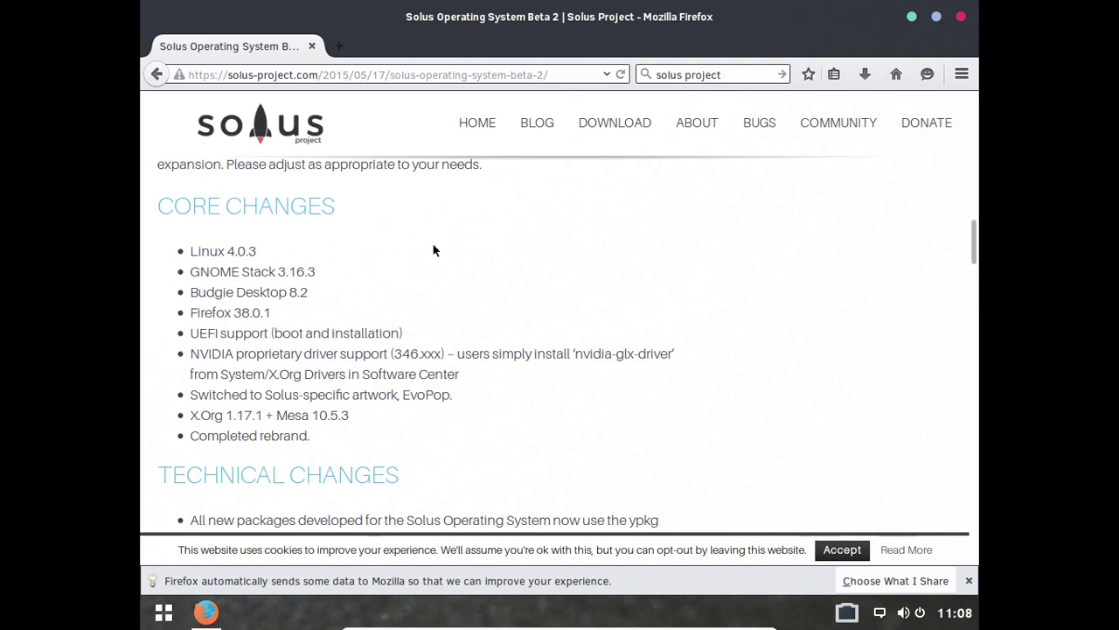
scroll(432, 250, down, 1)
scroll(432, 250, down, 3)
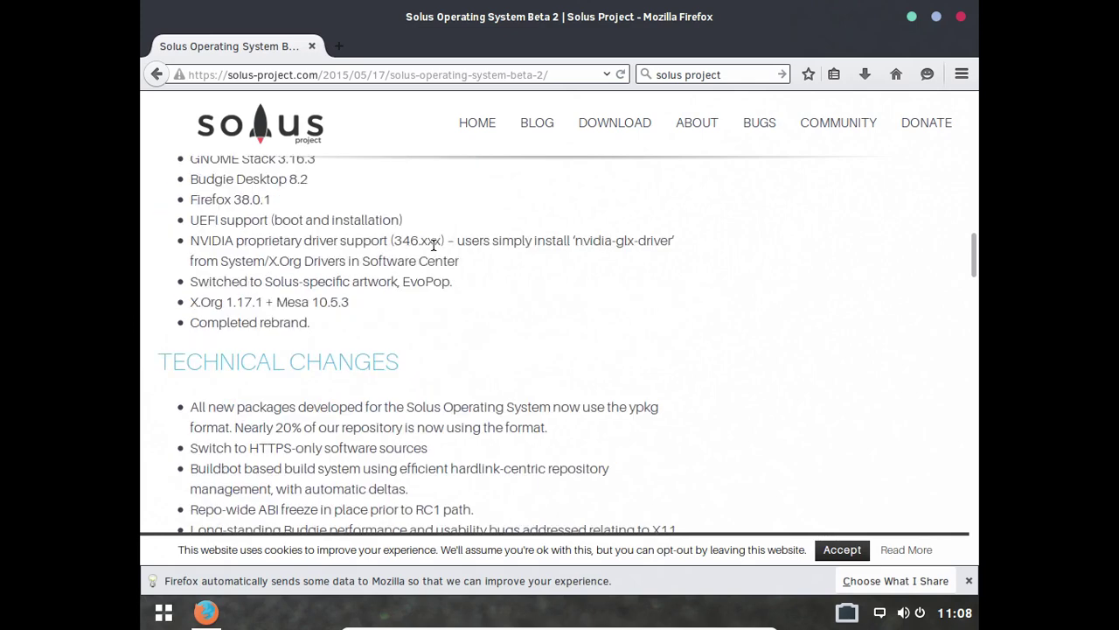
scroll(432, 245, down, 3)
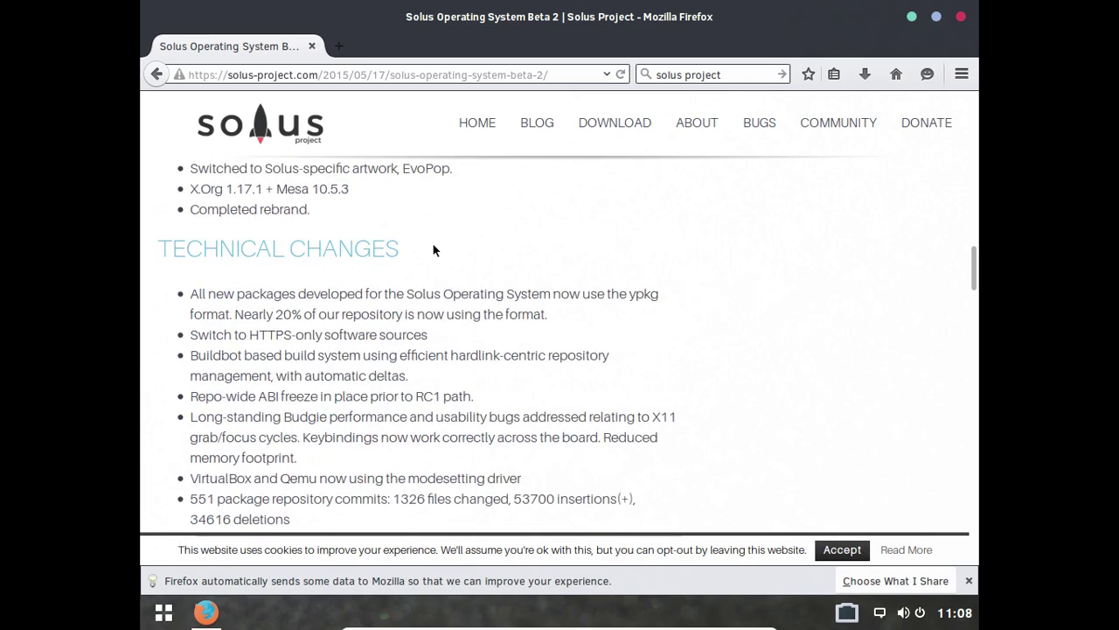
scroll(432, 250, down, 3)
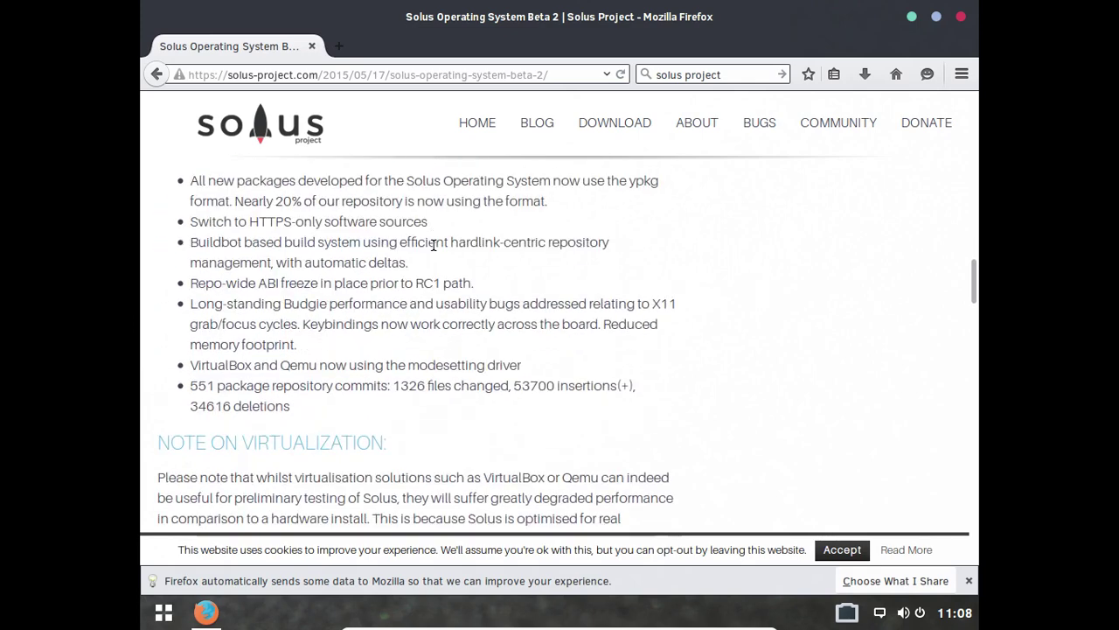
- Close the browser and launch Budgie Desktop Settings
click(962, 18)
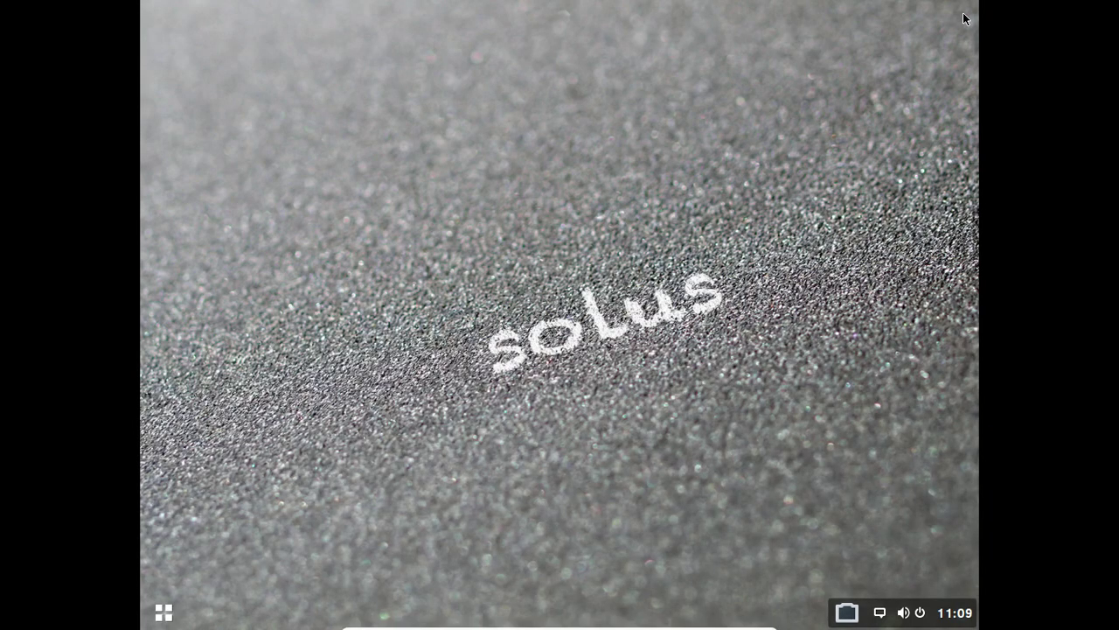
click(162, 612)
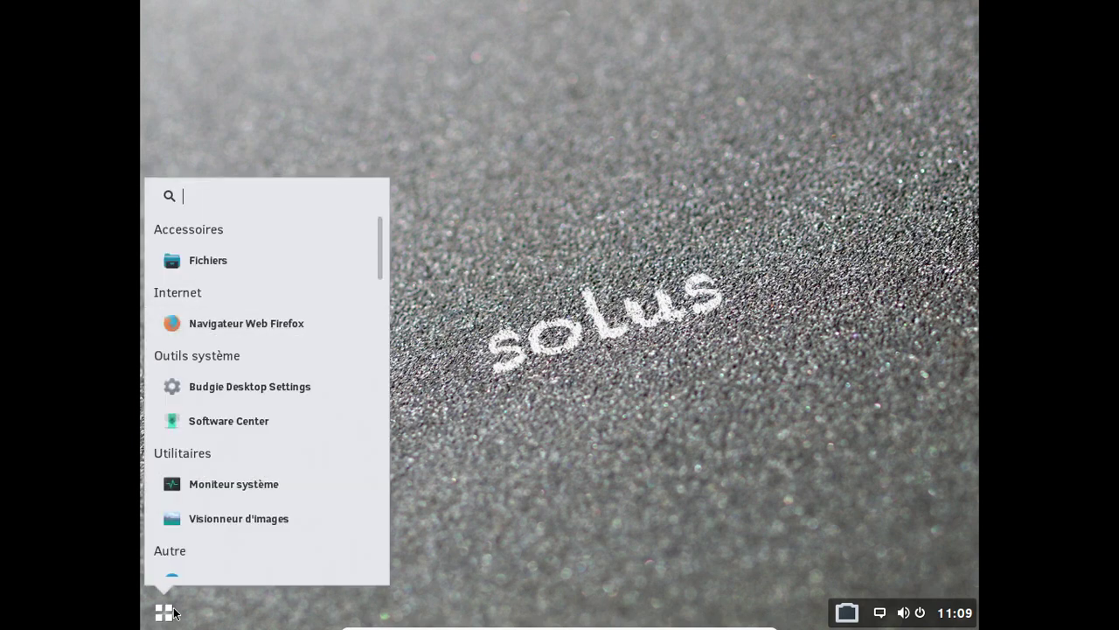
click(237, 387)
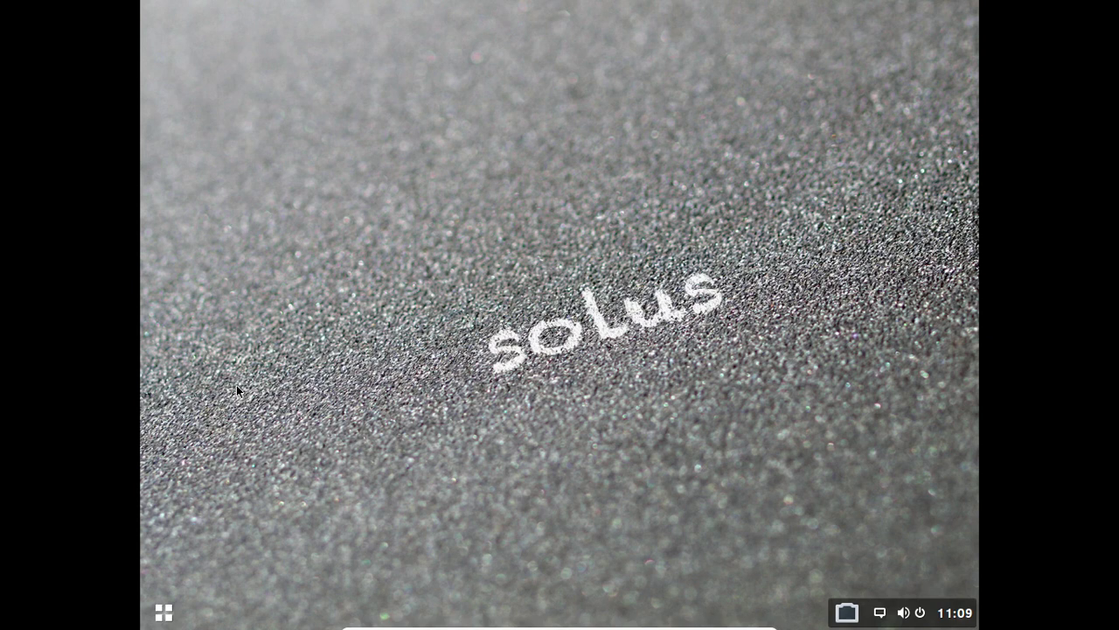
click(164, 613)
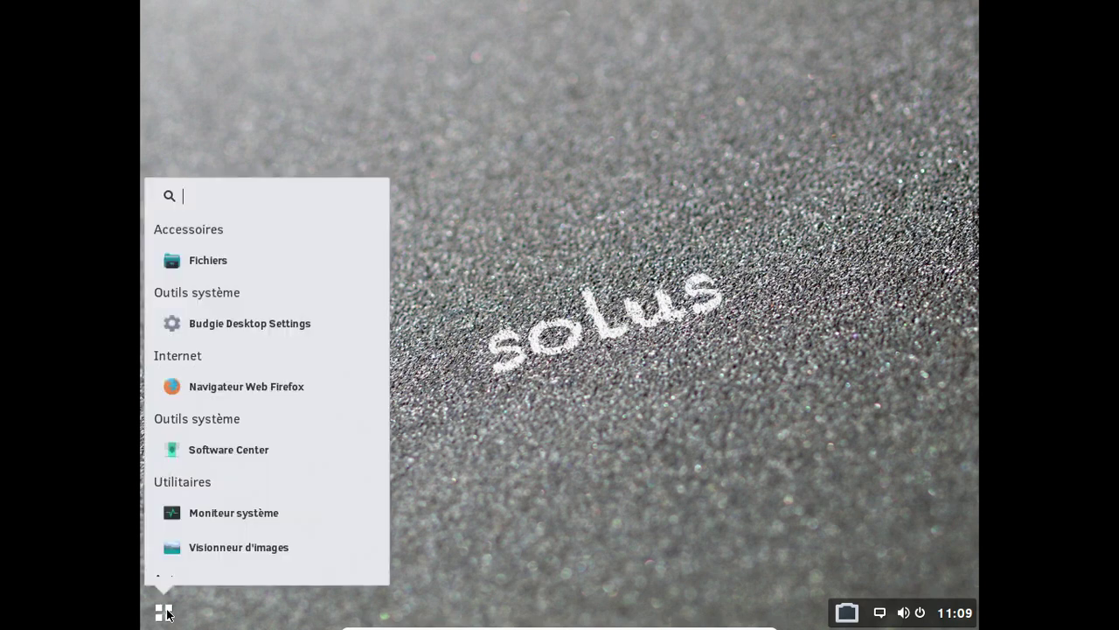
click(222, 325)
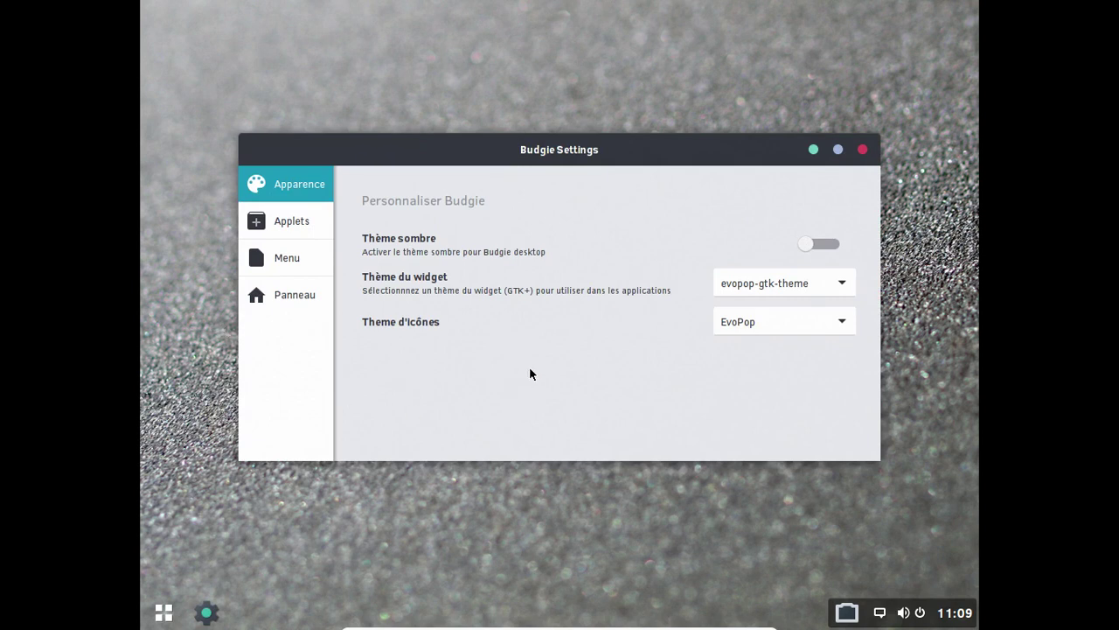
- Try the dark theme and the Adwaita, Default and Emacs widget themes, restoring the light mode and evopop-gtk-theme
click(832, 243)
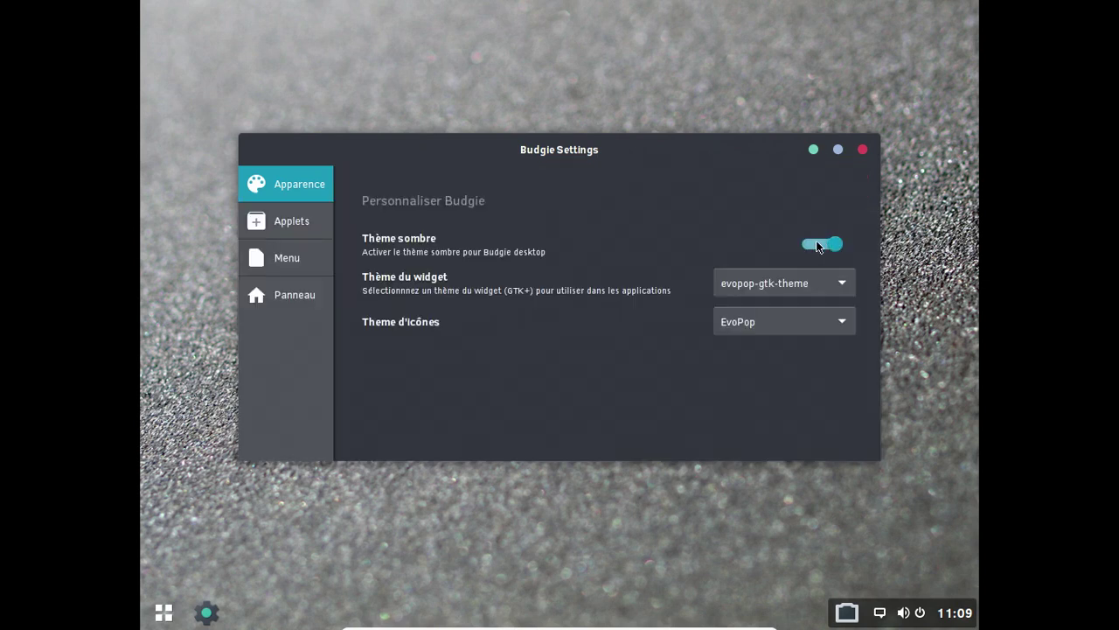
click(818, 246)
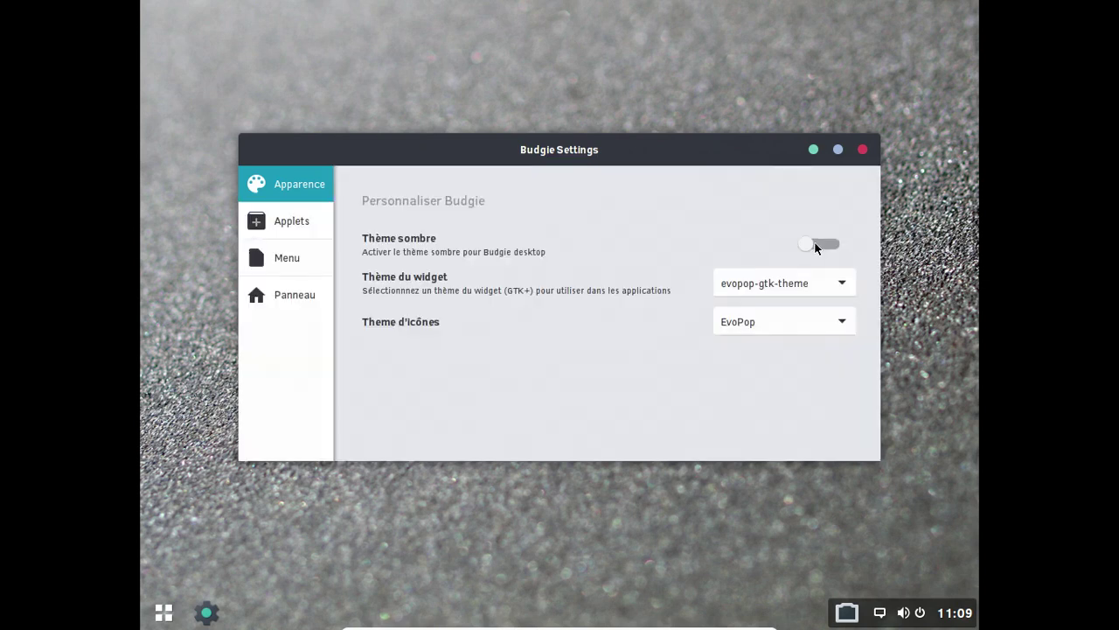
click(805, 271)
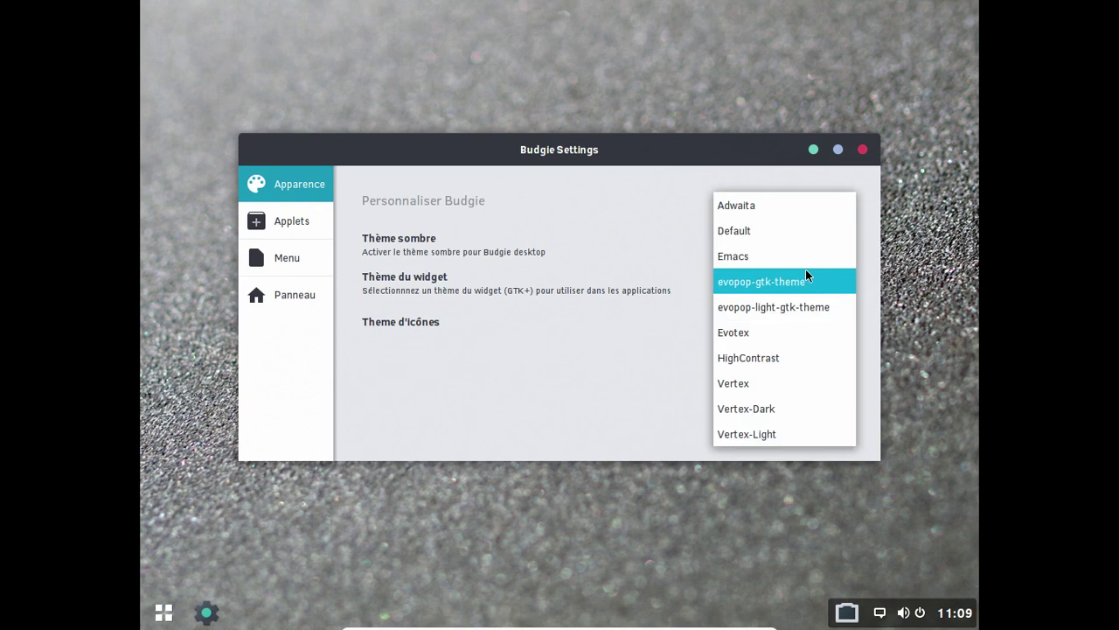
click(781, 211)
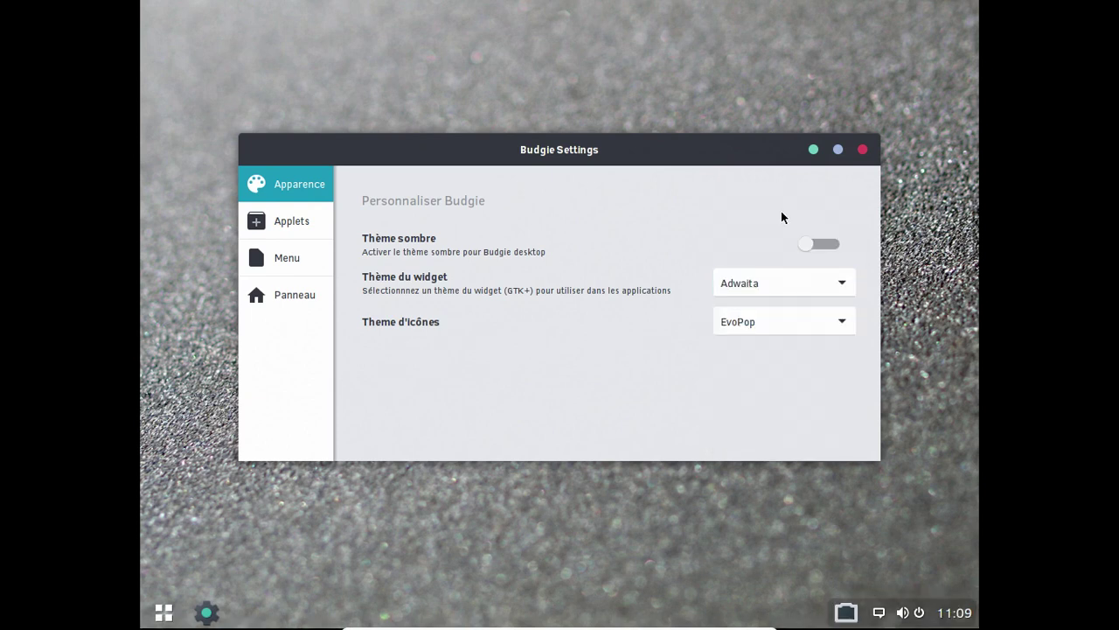
click(795, 285)
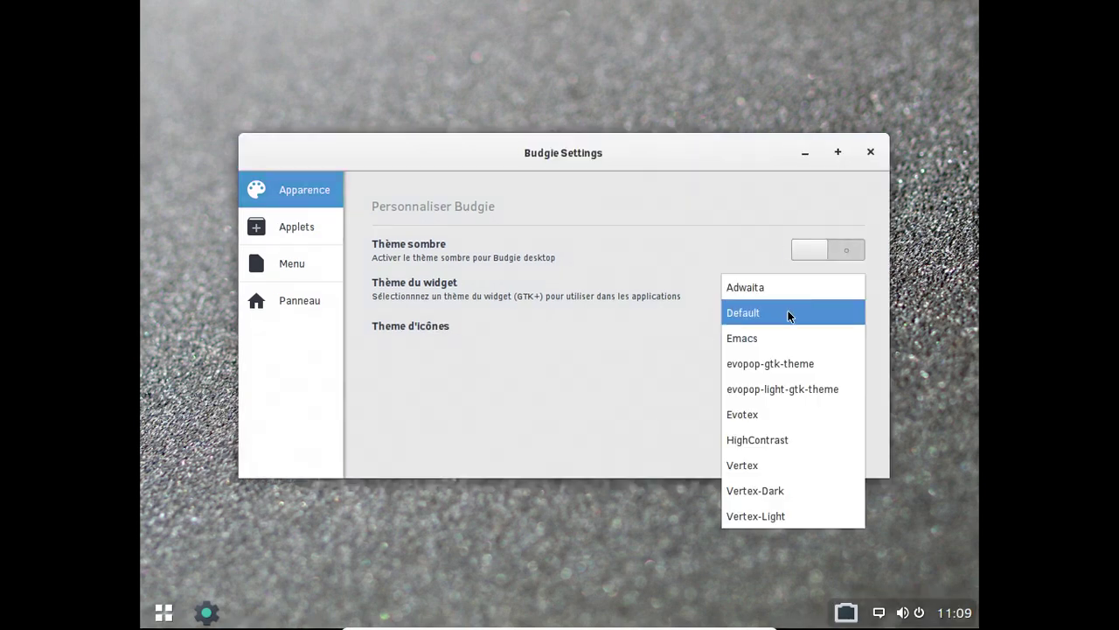
click(788, 312)
click(782, 298)
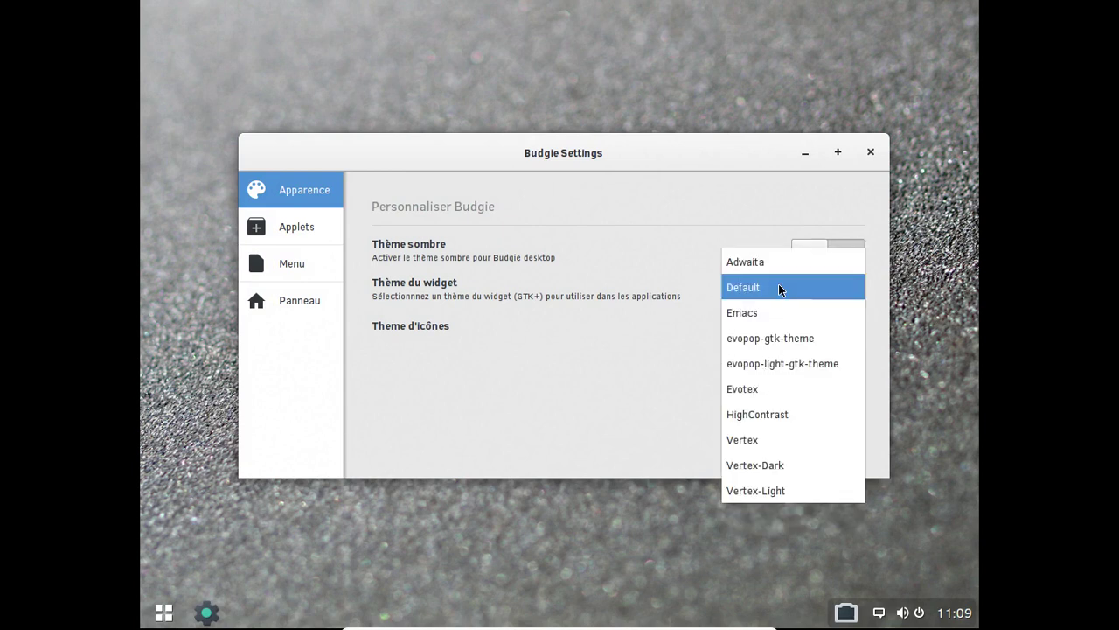
click(777, 313)
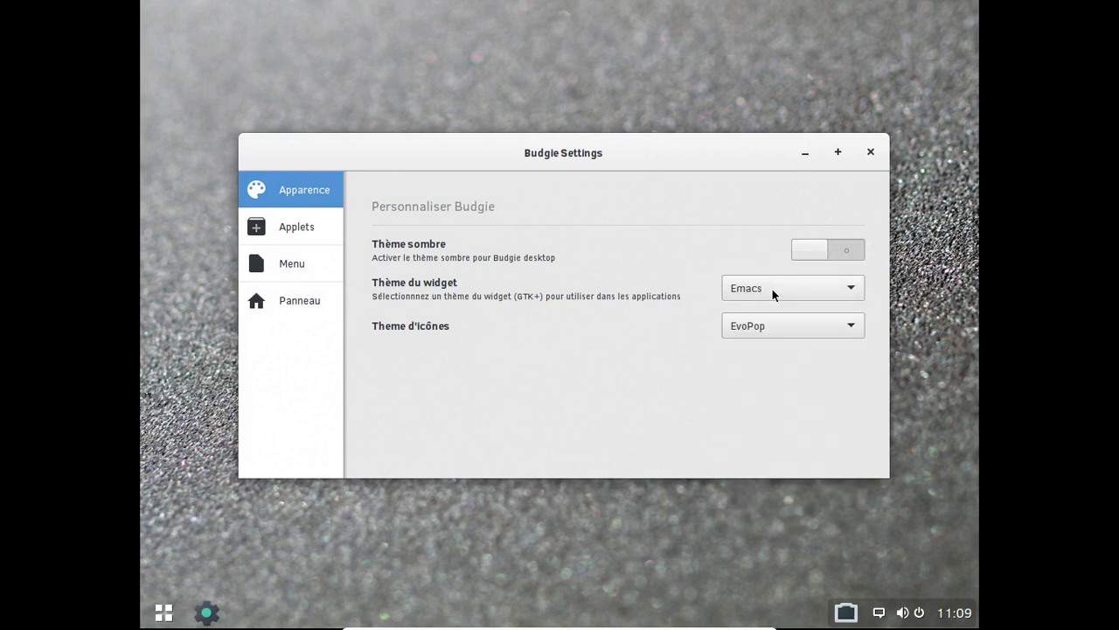
click(772, 289)
click(767, 319)
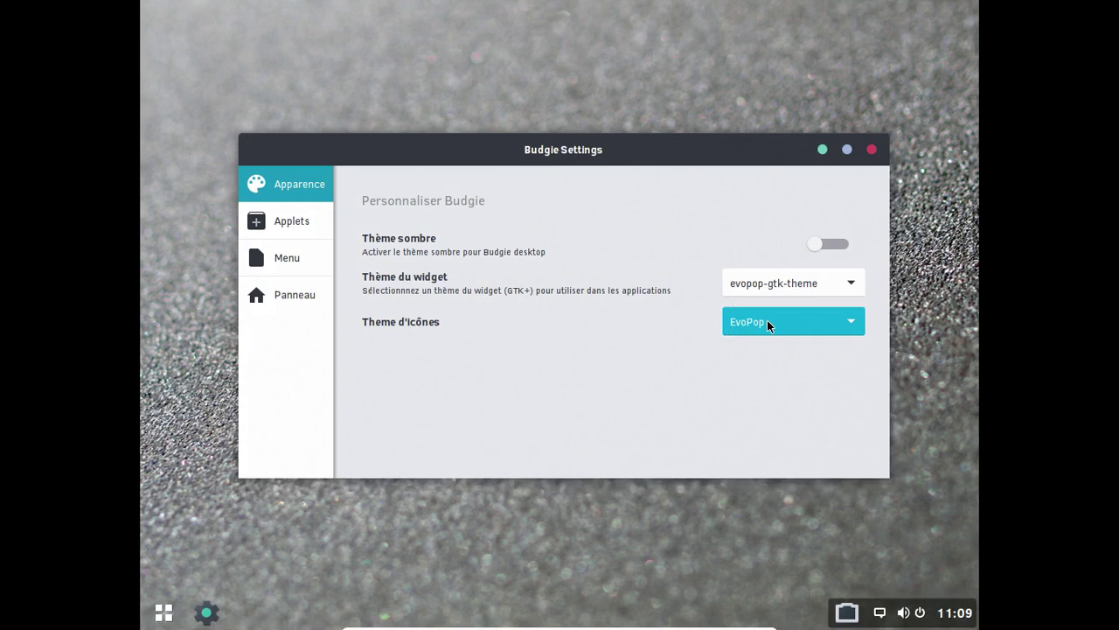
- Examine the available icon themes and the applets that can be added to the panel, without changing anything
click(765, 326)
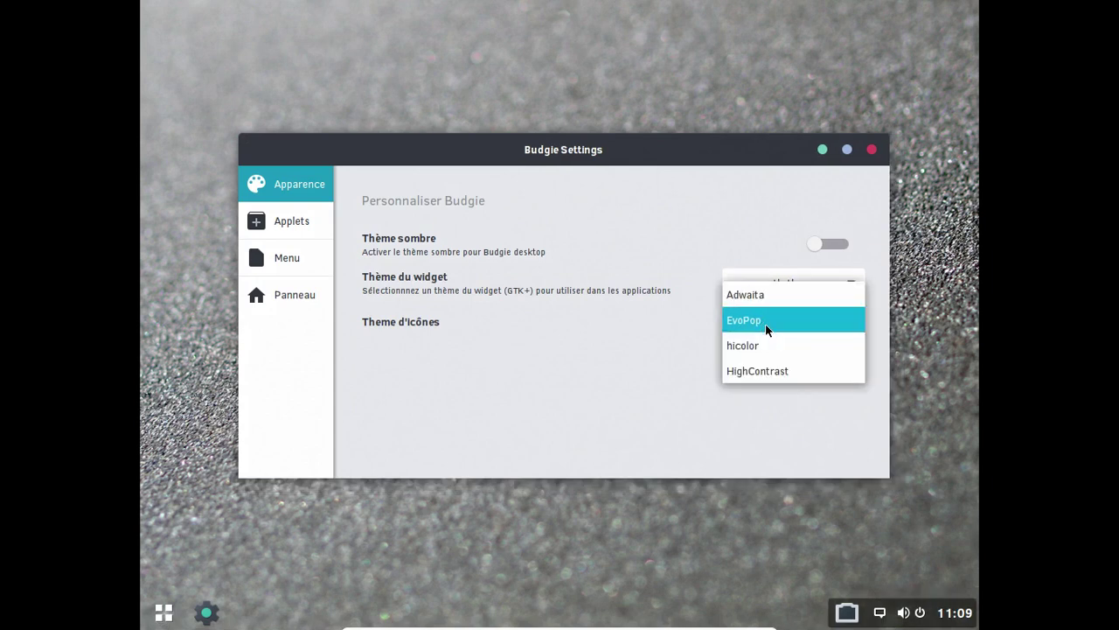
click(605, 334)
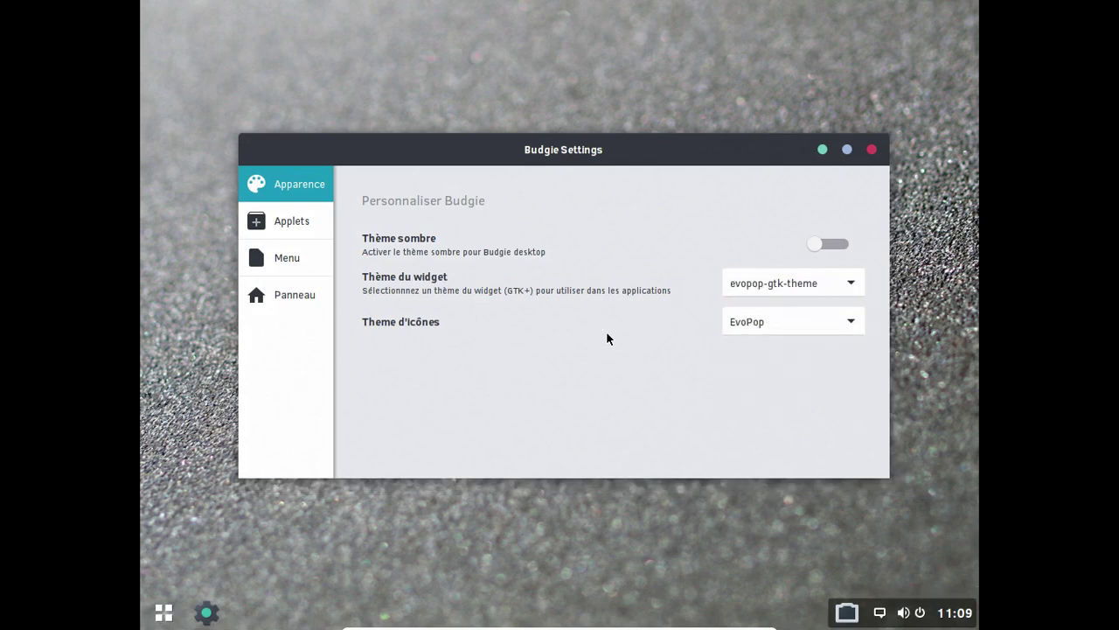
click(293, 221)
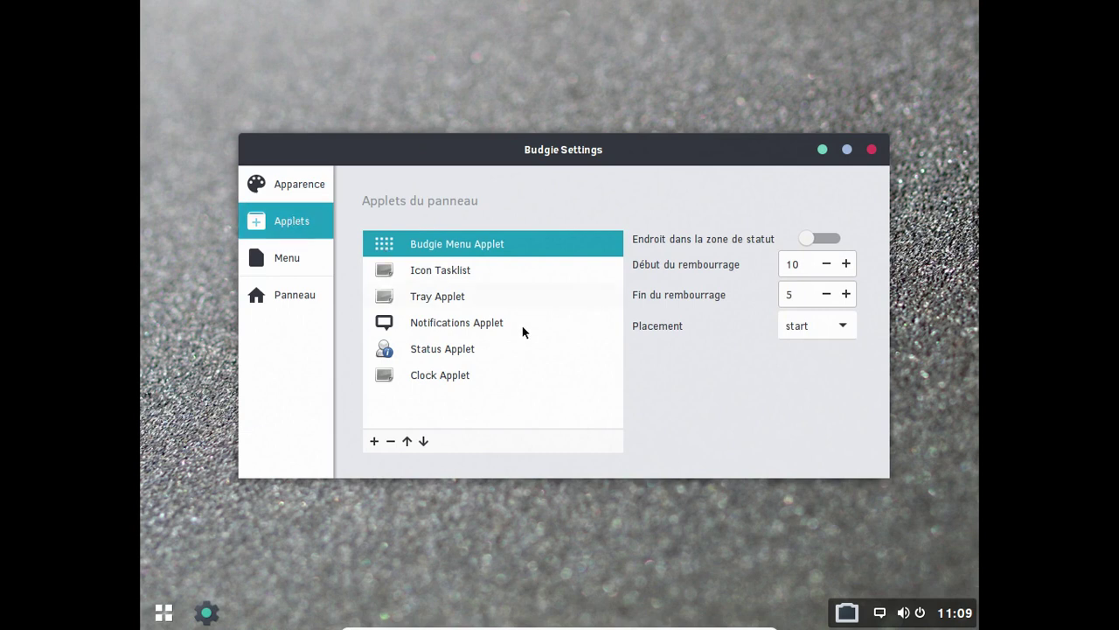
click(373, 442)
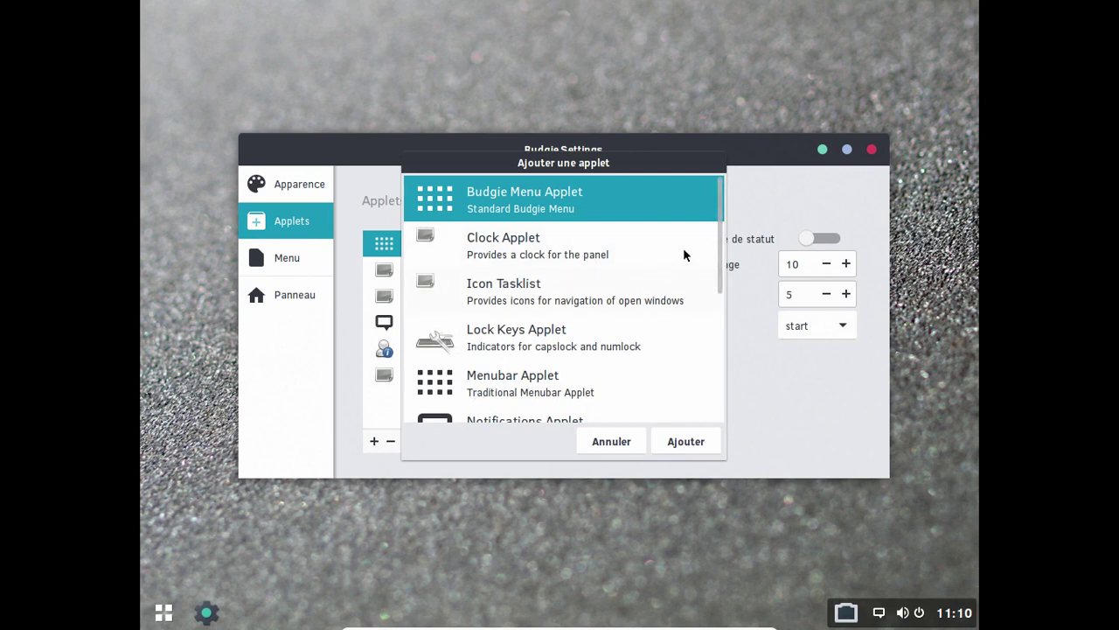
drag(722, 216, 703, 357)
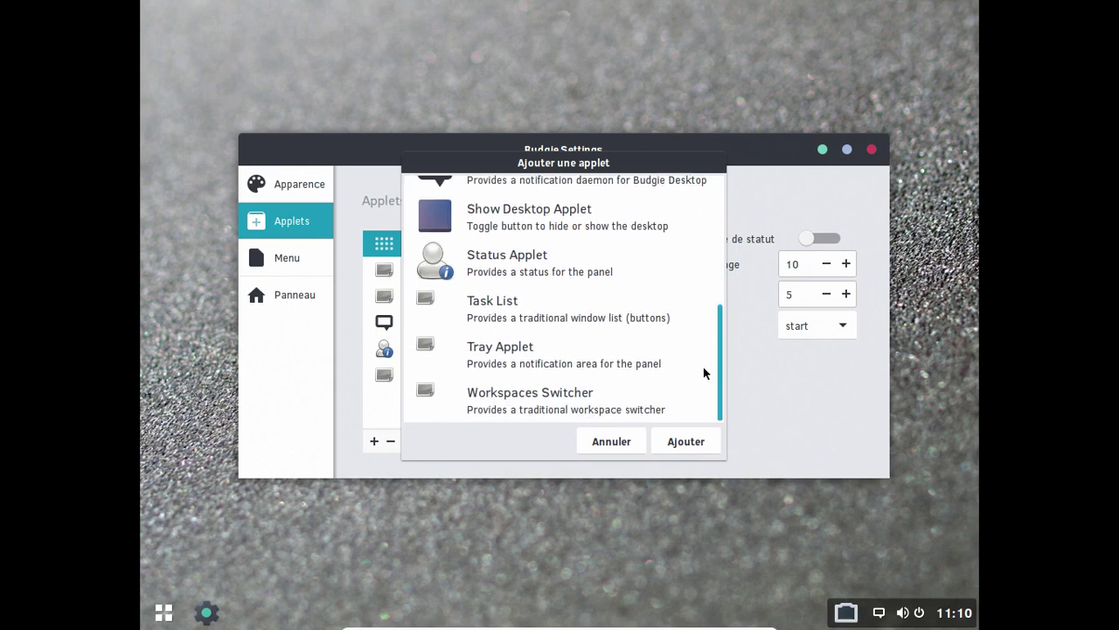
click(612, 441)
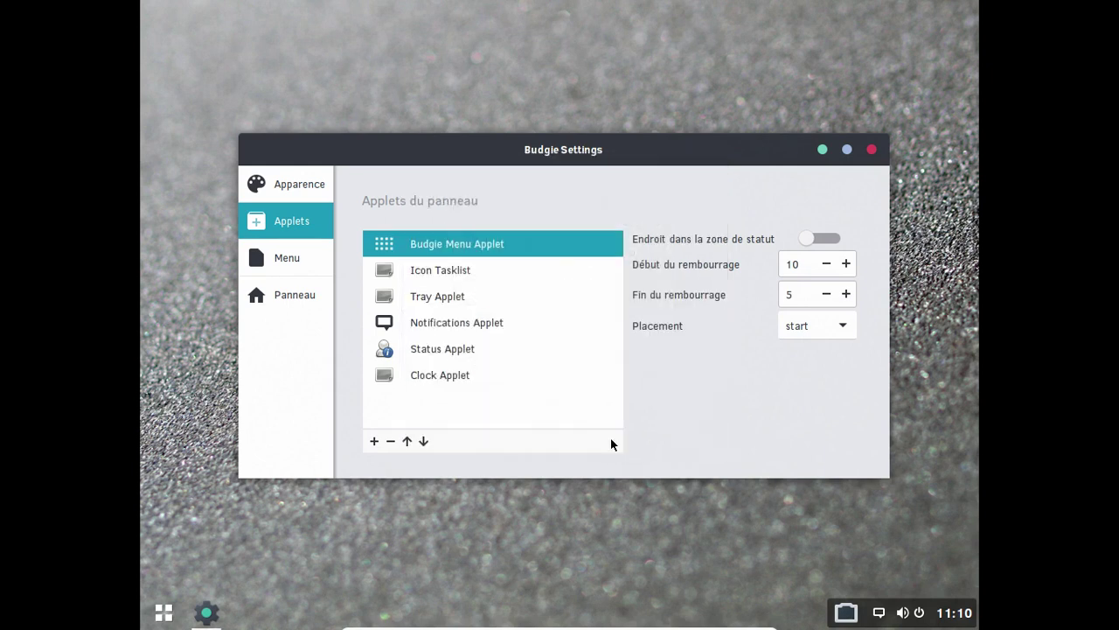
- Try placing the Budgie Menu Applet in the status area, restoring it to the first position on the panel
click(834, 237)
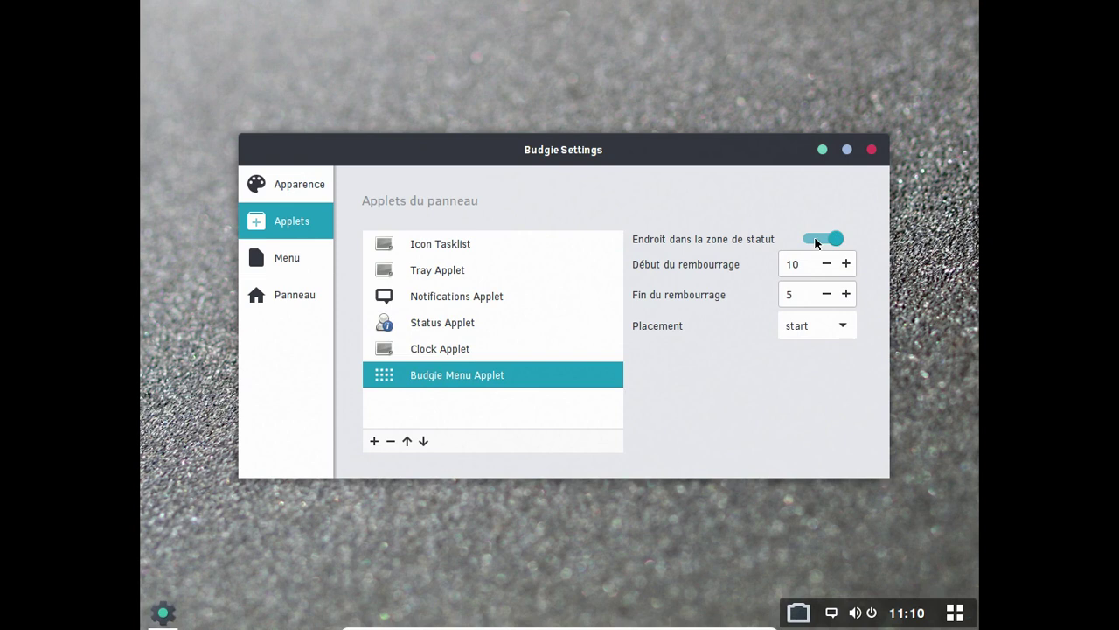
click(815, 240)
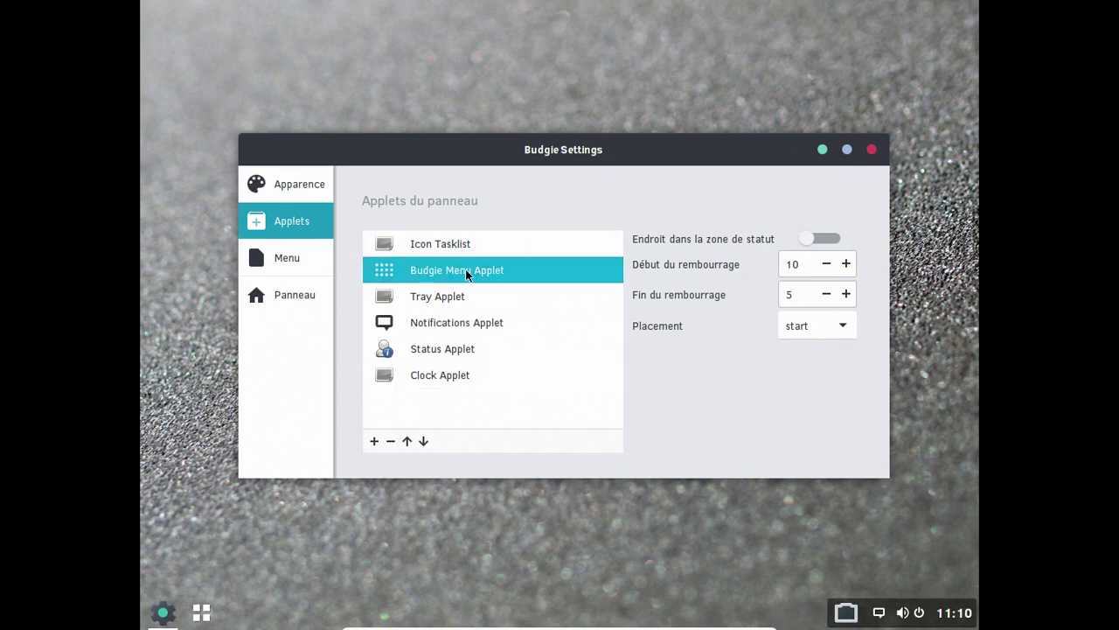
click(406, 442)
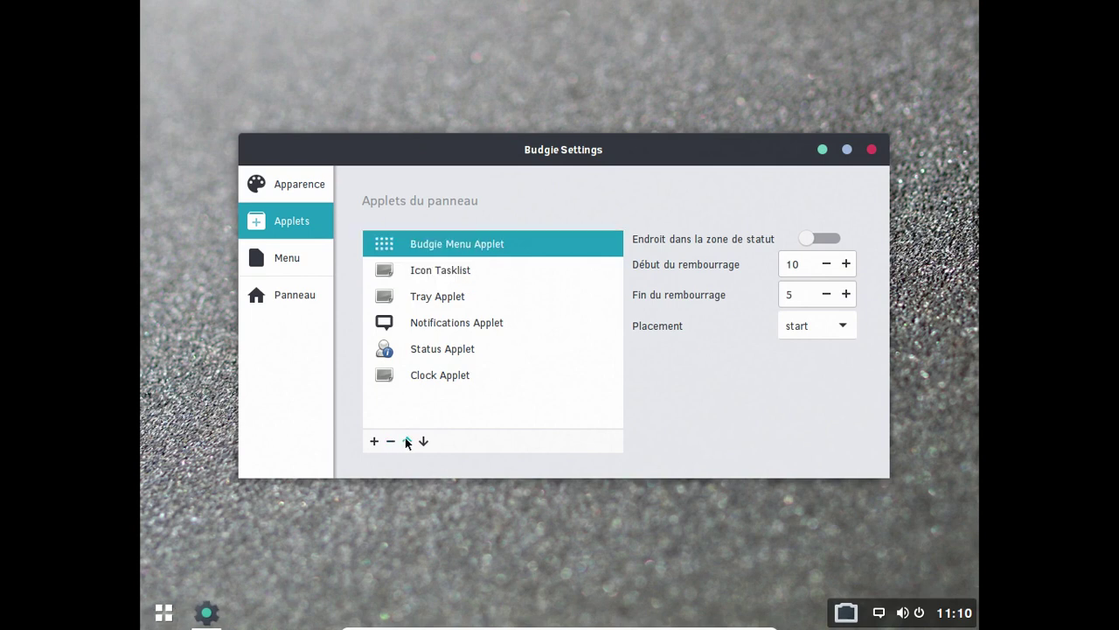
- In the menu configuration, try the panel label, leaving it off, and turn off the compact menu
click(289, 265)
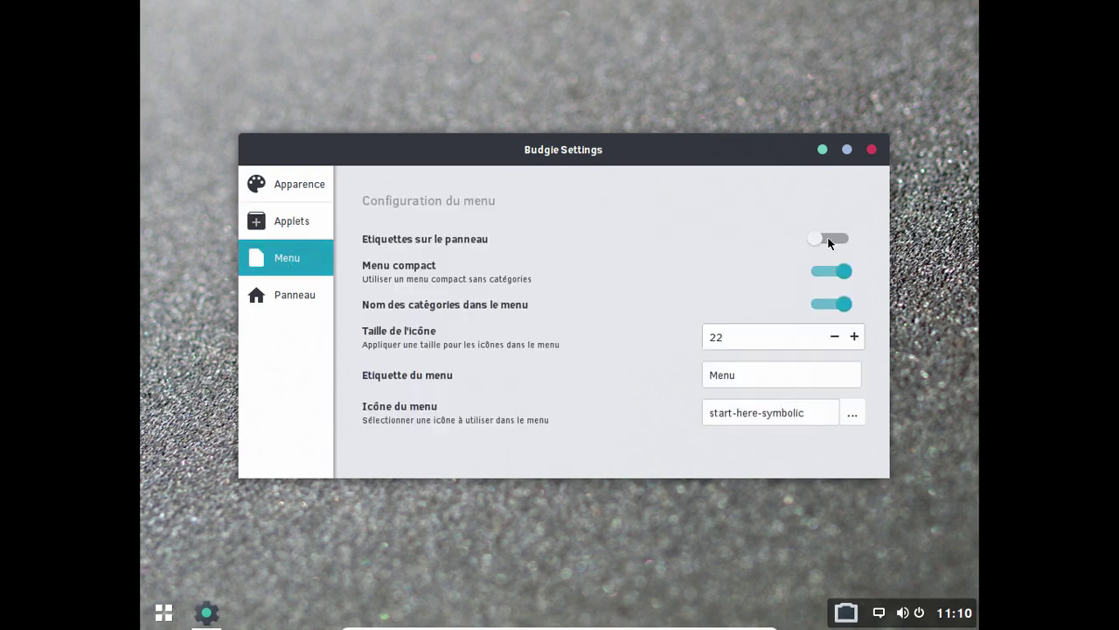
click(829, 242)
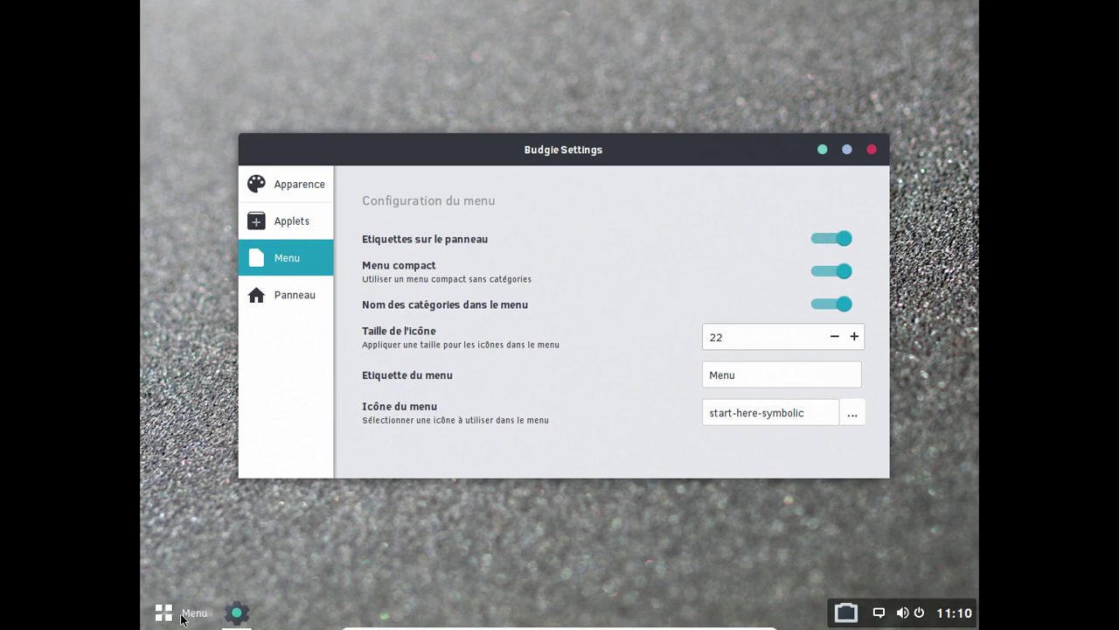
click(818, 239)
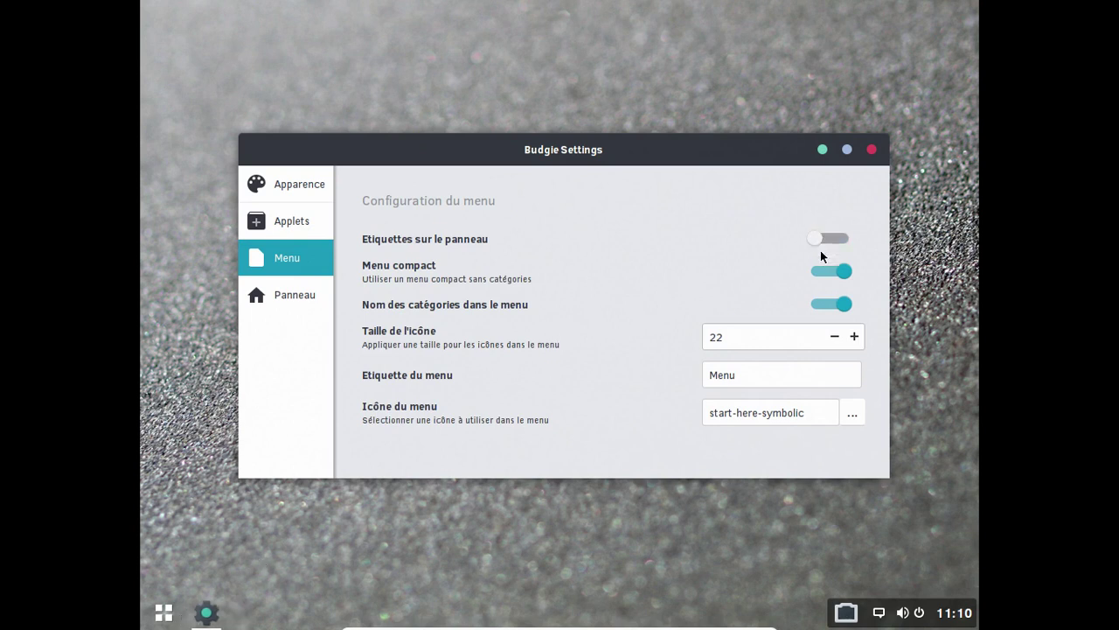
click(822, 273)
- Examine the applications listed under each category of the application menu, from Accessoires to Autre, and check the menu icon option
click(164, 612)
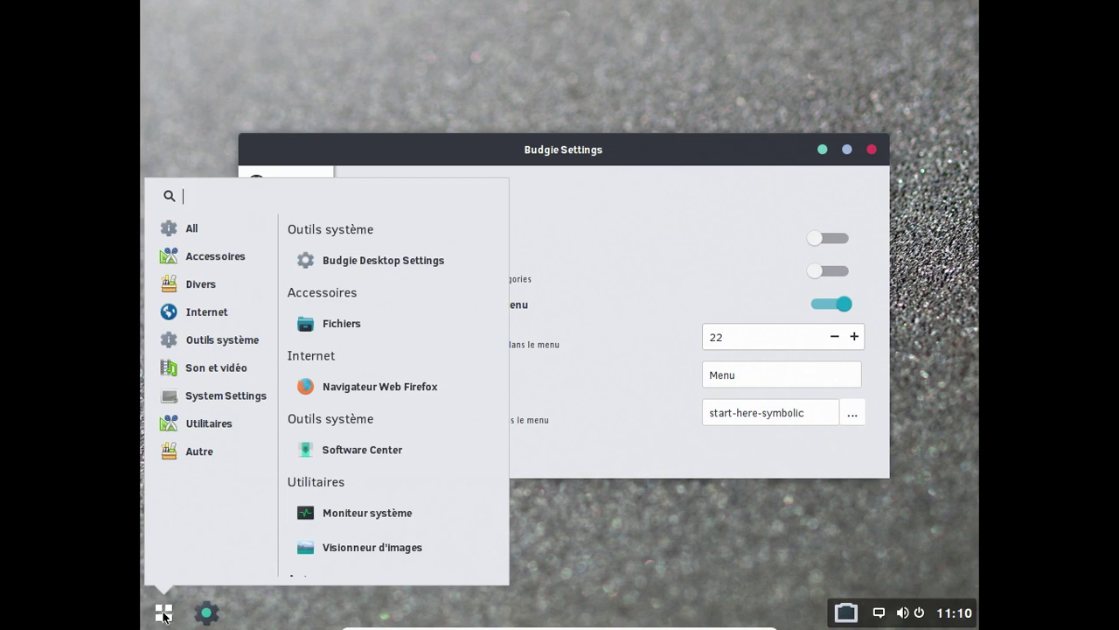
click(173, 264)
click(189, 280)
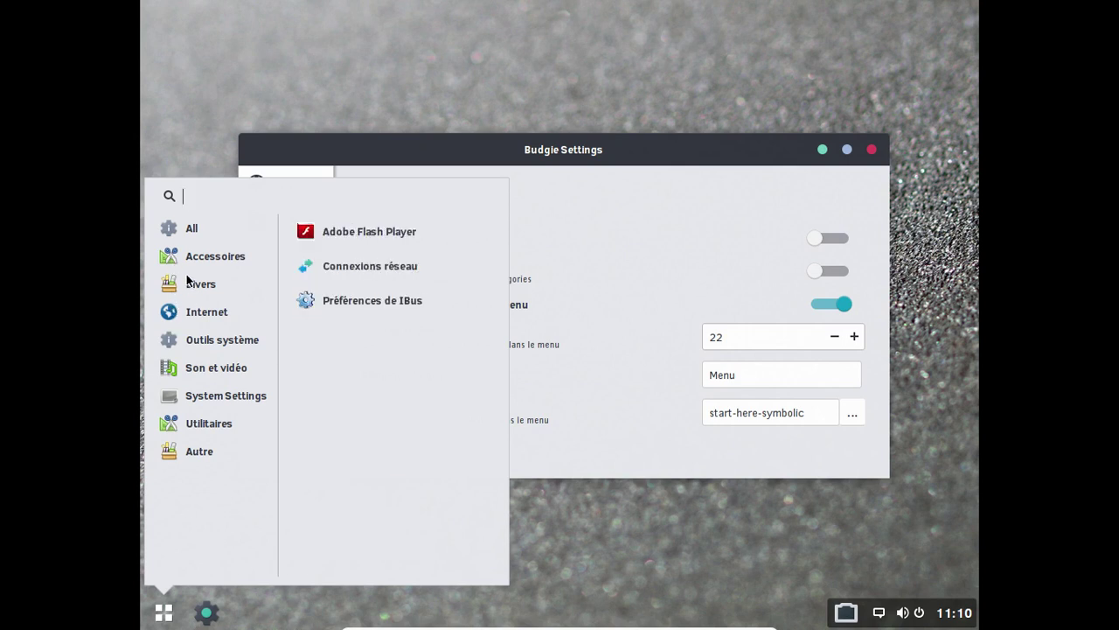
click(209, 309)
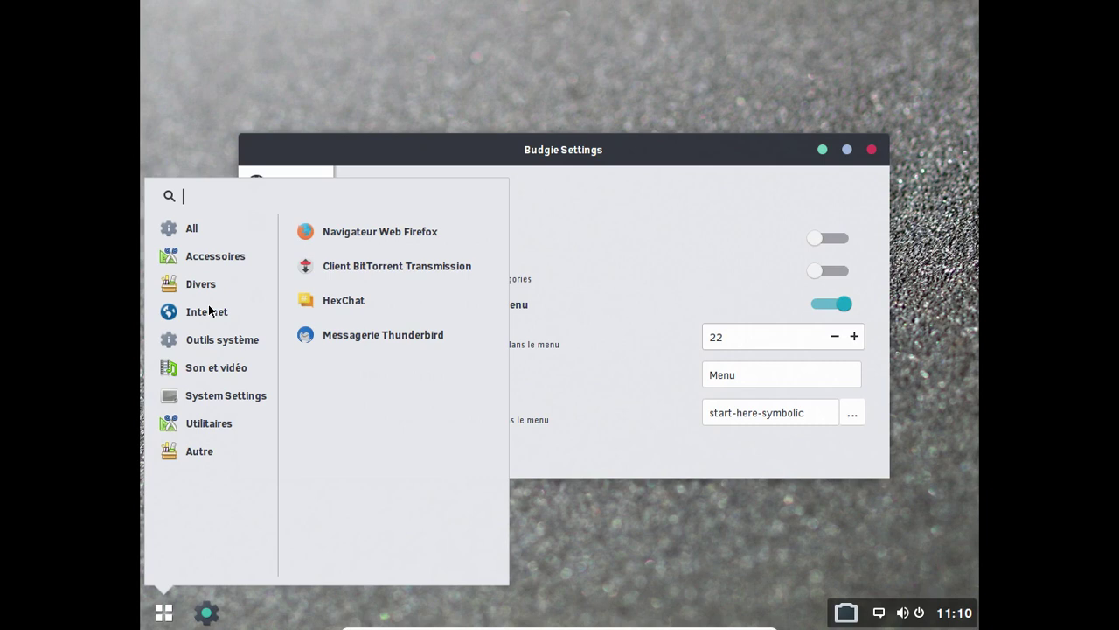
click(214, 341)
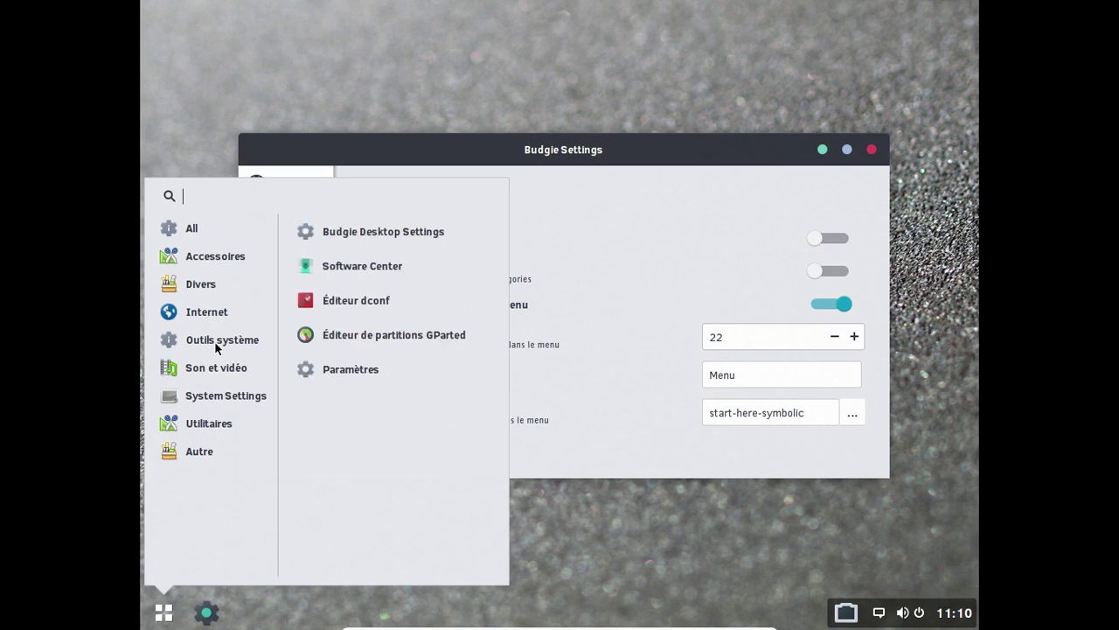
click(219, 368)
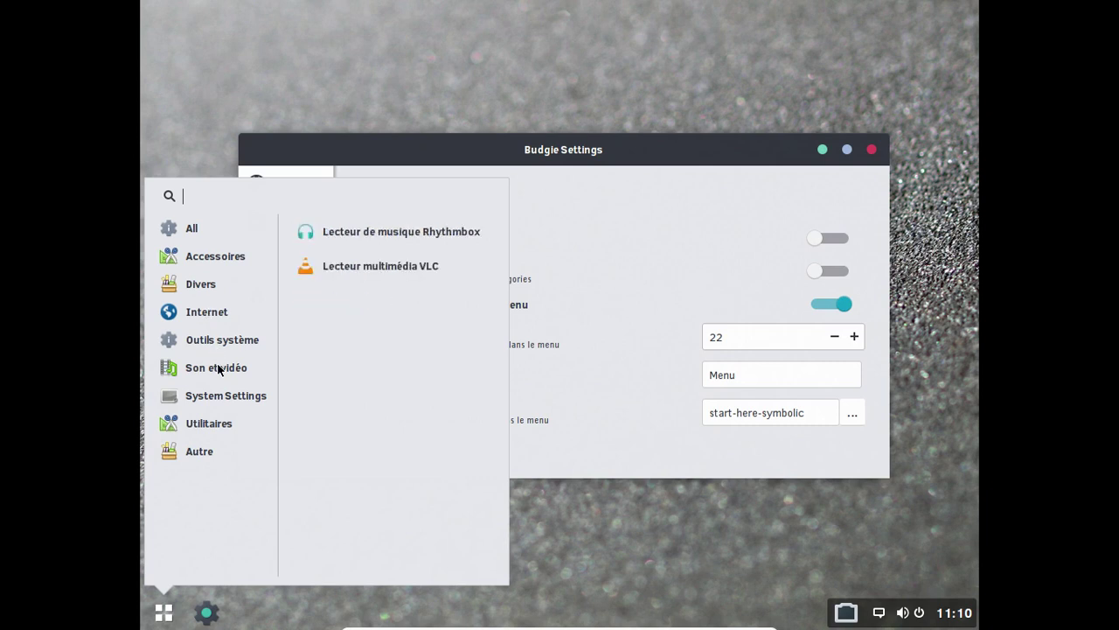
click(212, 397)
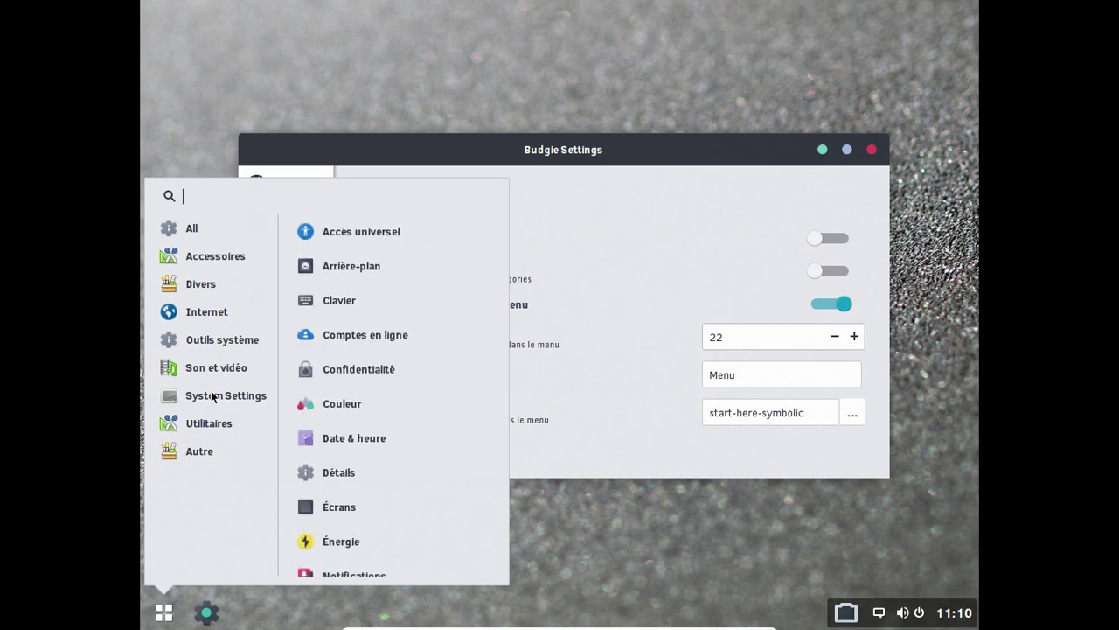
click(206, 421)
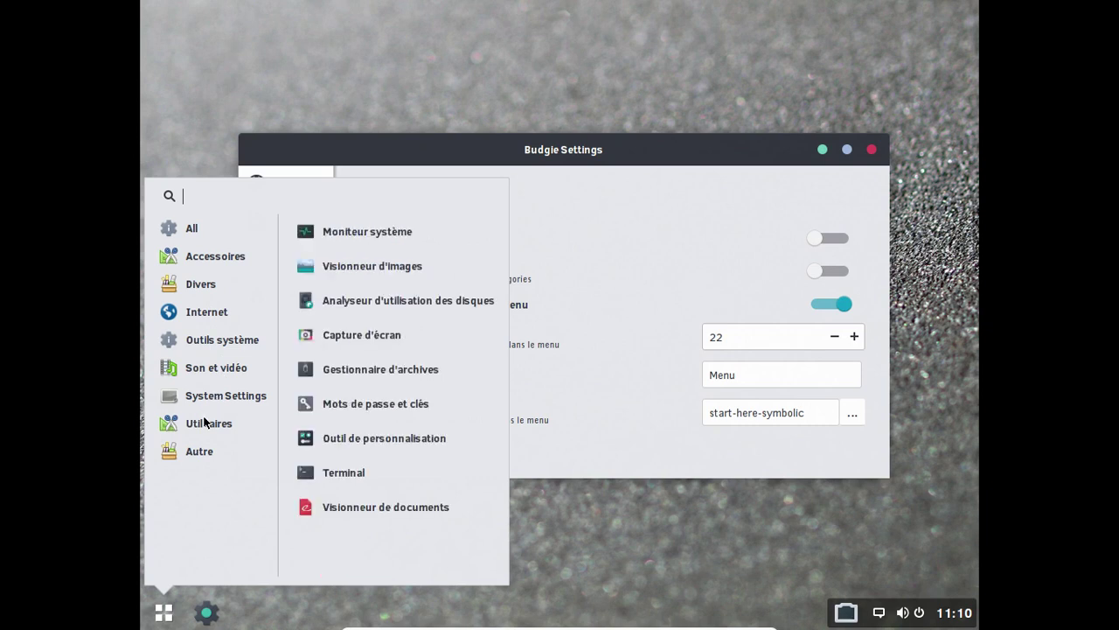
click(194, 455)
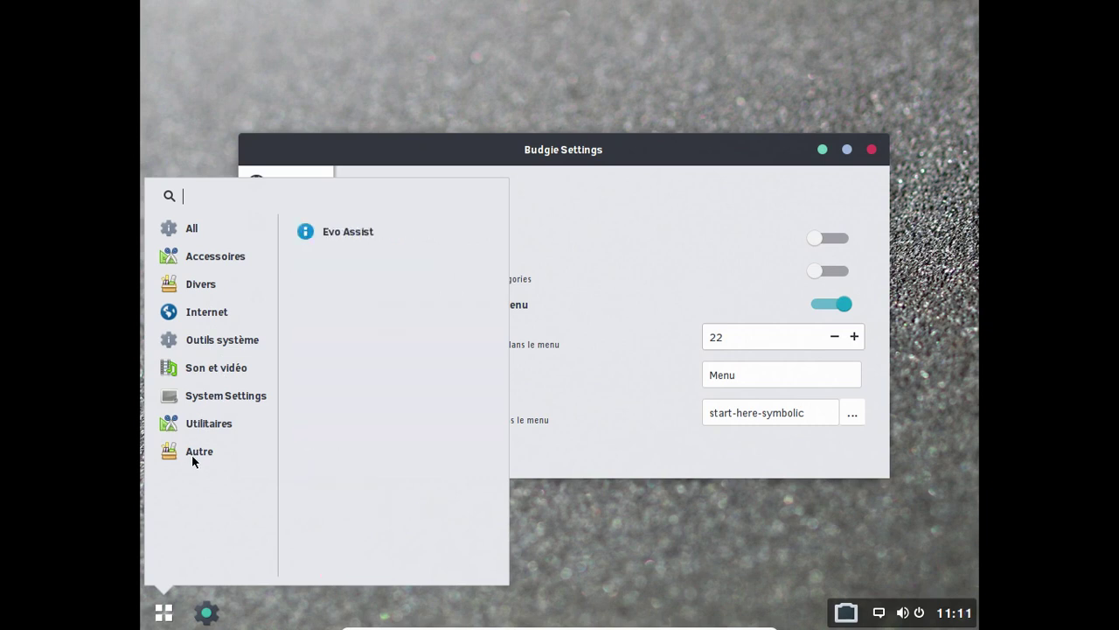
click(727, 196)
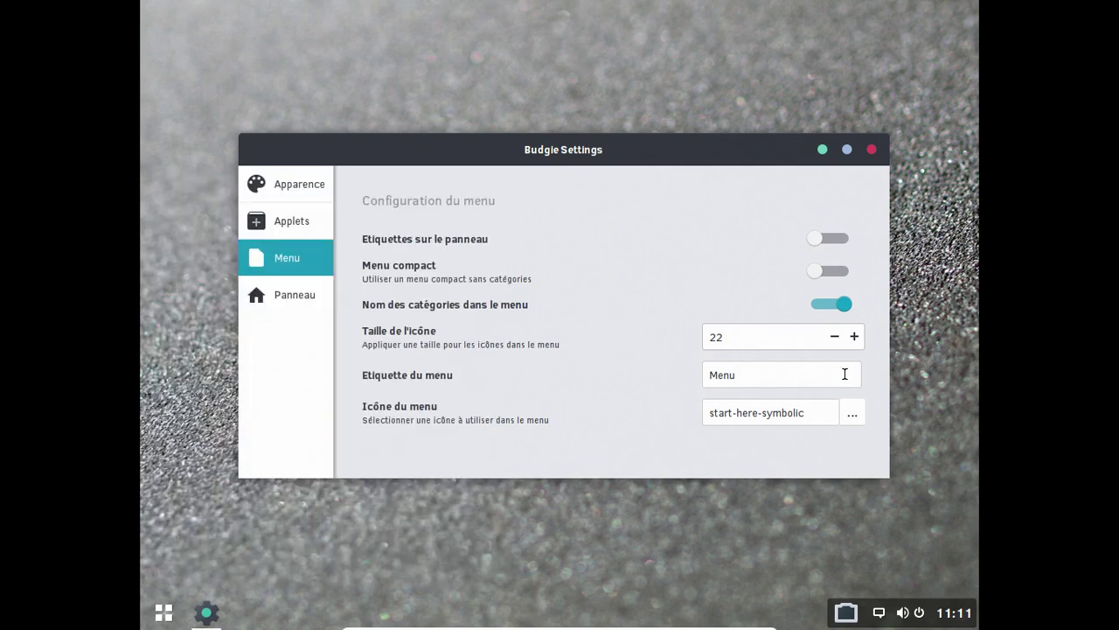
click(846, 417)
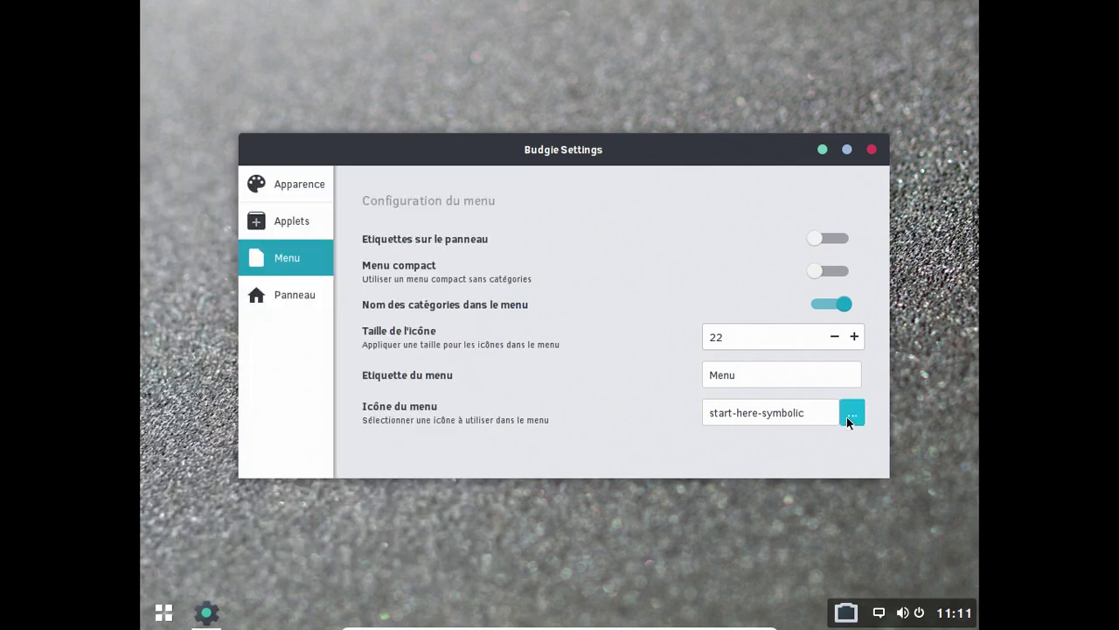
- In the panel configuration, try the GNOME theme integration, leaving it off, enable the panel shadow and close the settings
click(258, 291)
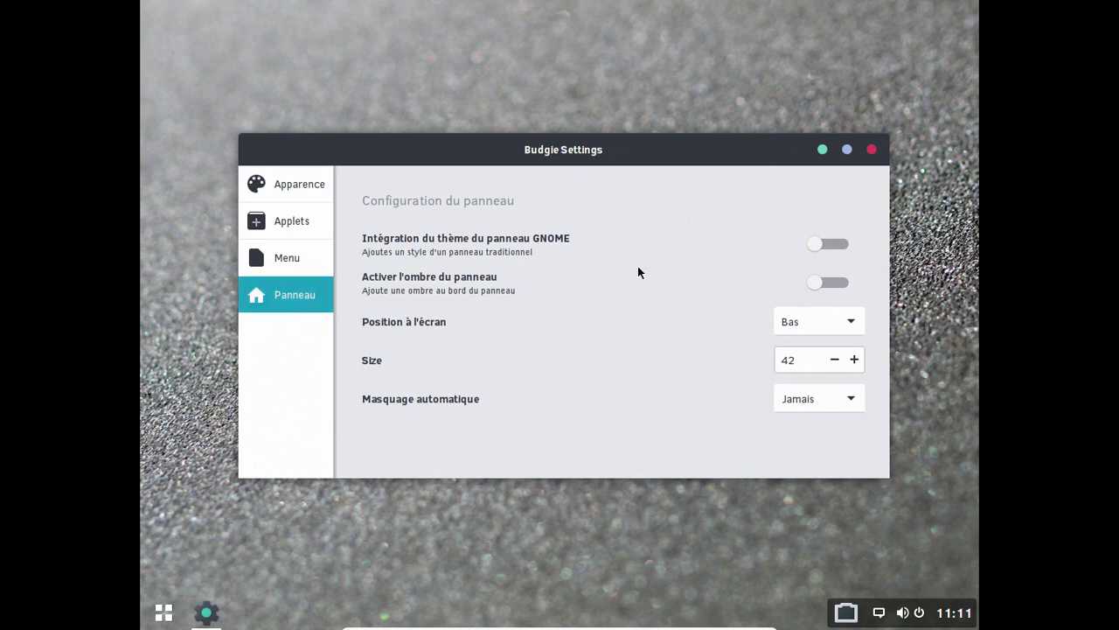
click(832, 244)
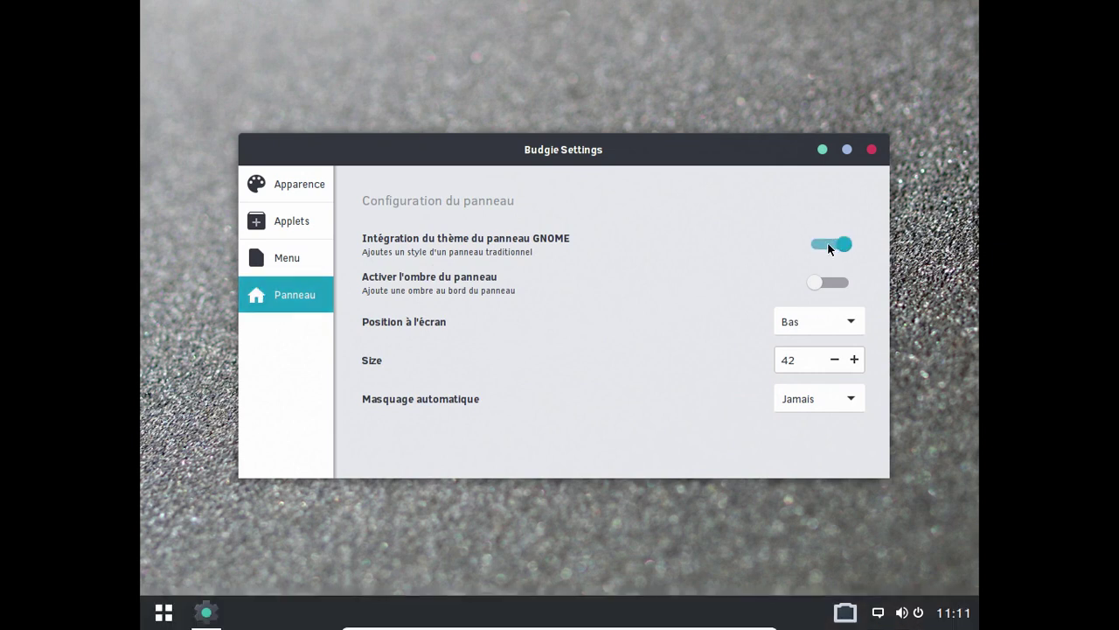
click(831, 245)
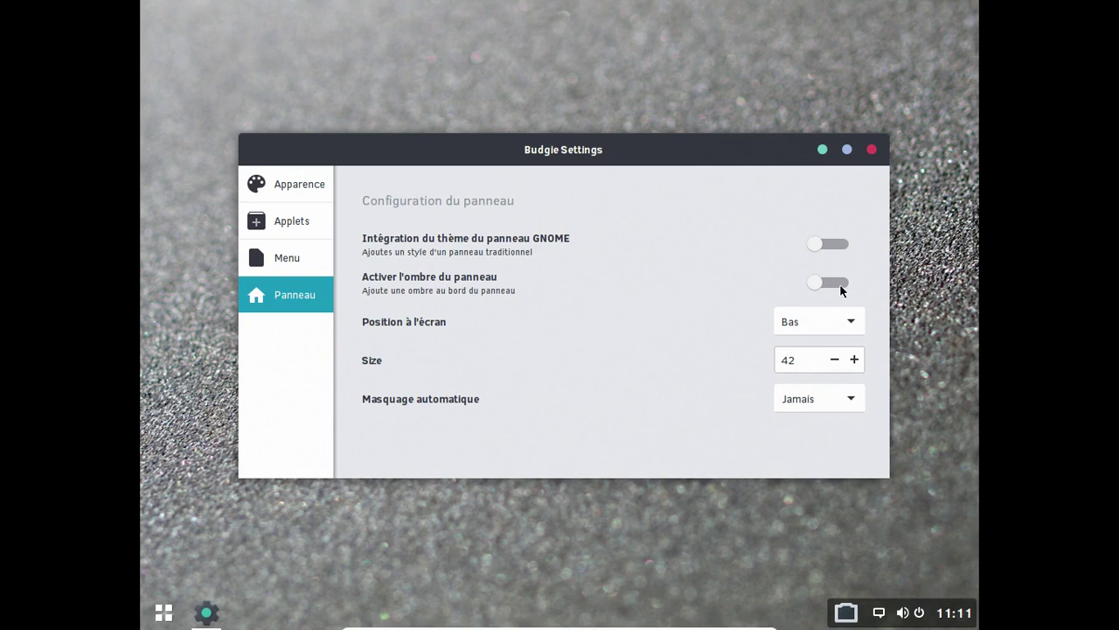
click(842, 282)
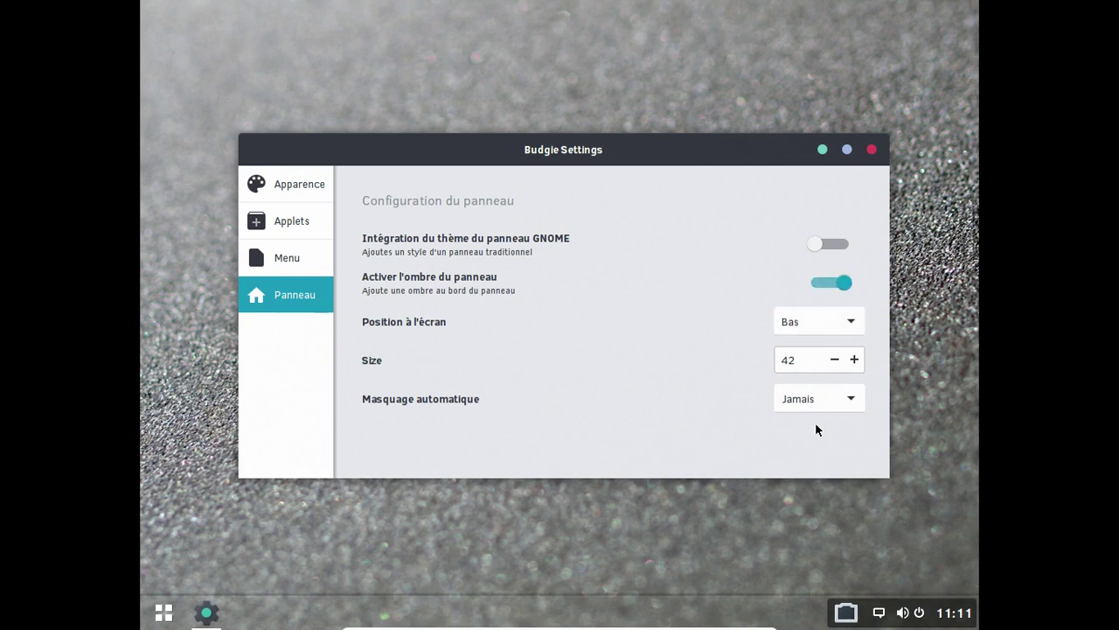
click(871, 149)
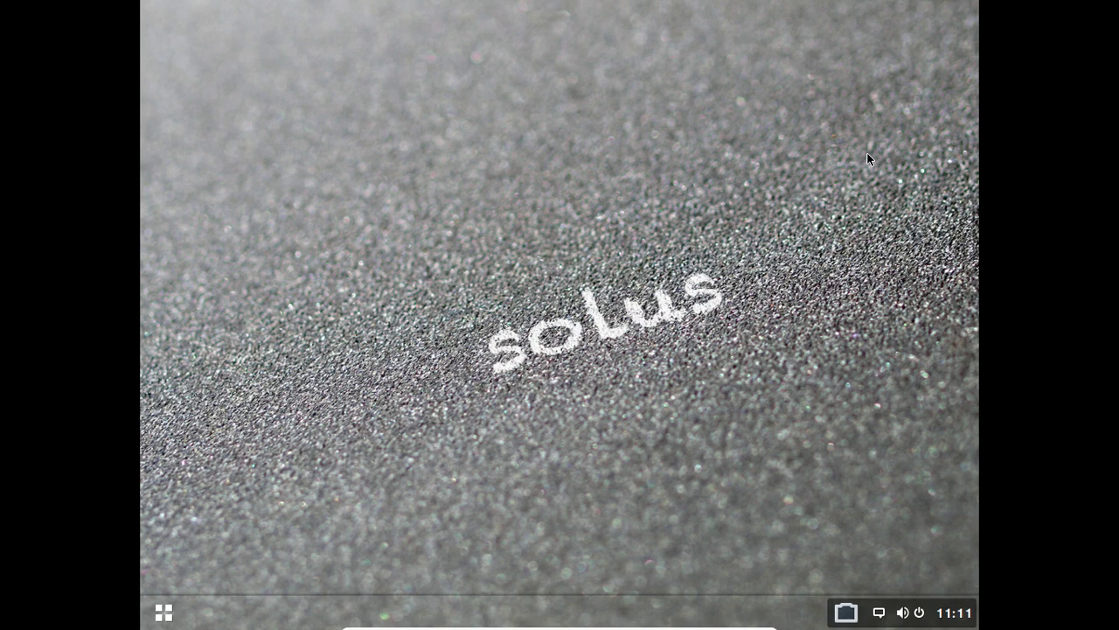
- Find Evo Assist among the installed applications and launch it
click(163, 613)
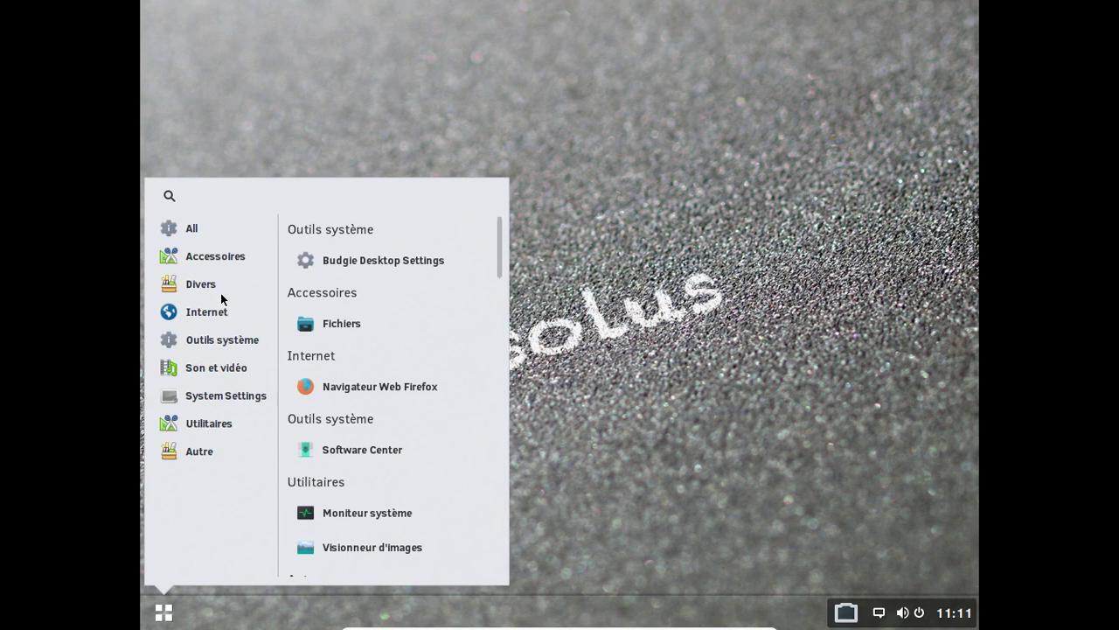
scroll(379, 288, down, 3)
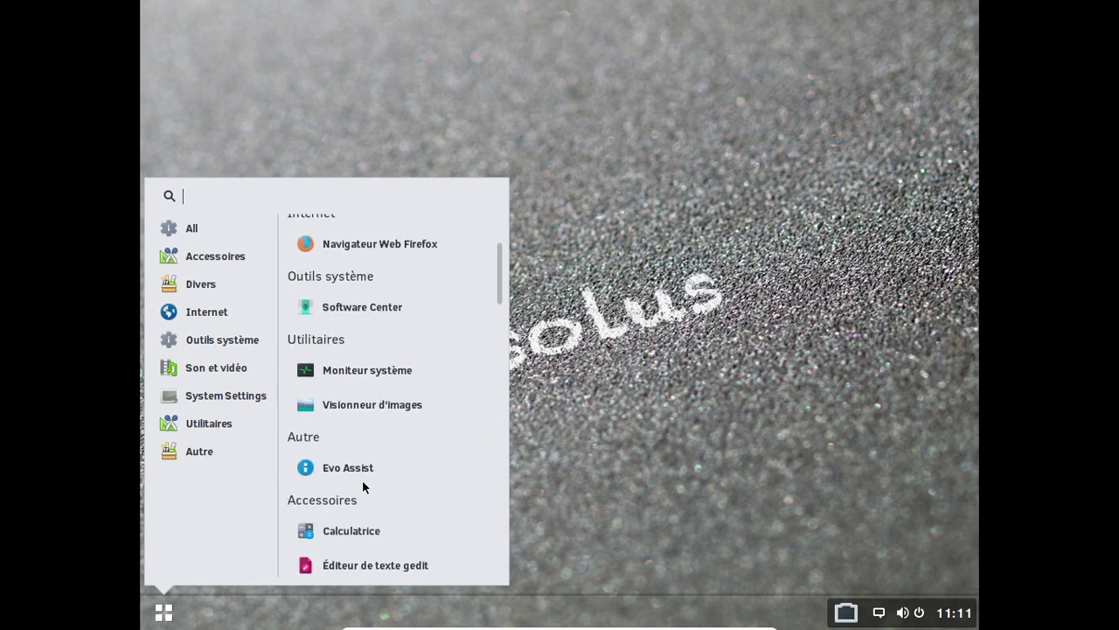
click(350, 468)
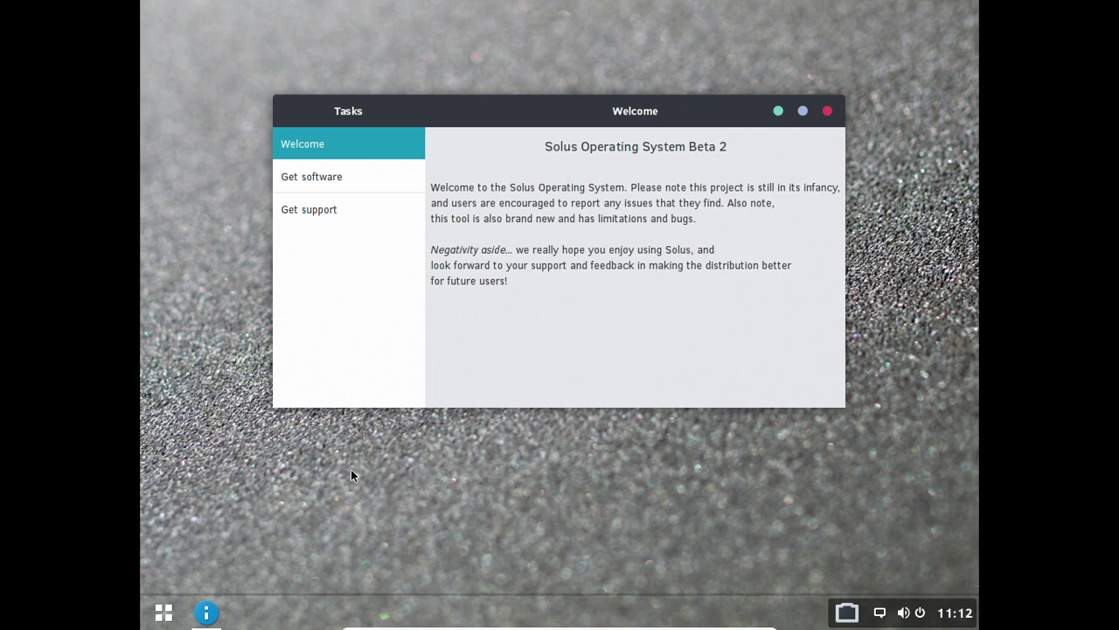
- View Evo Assist's Get software, Get support and Welcome pages, and minimize its window
click(377, 179)
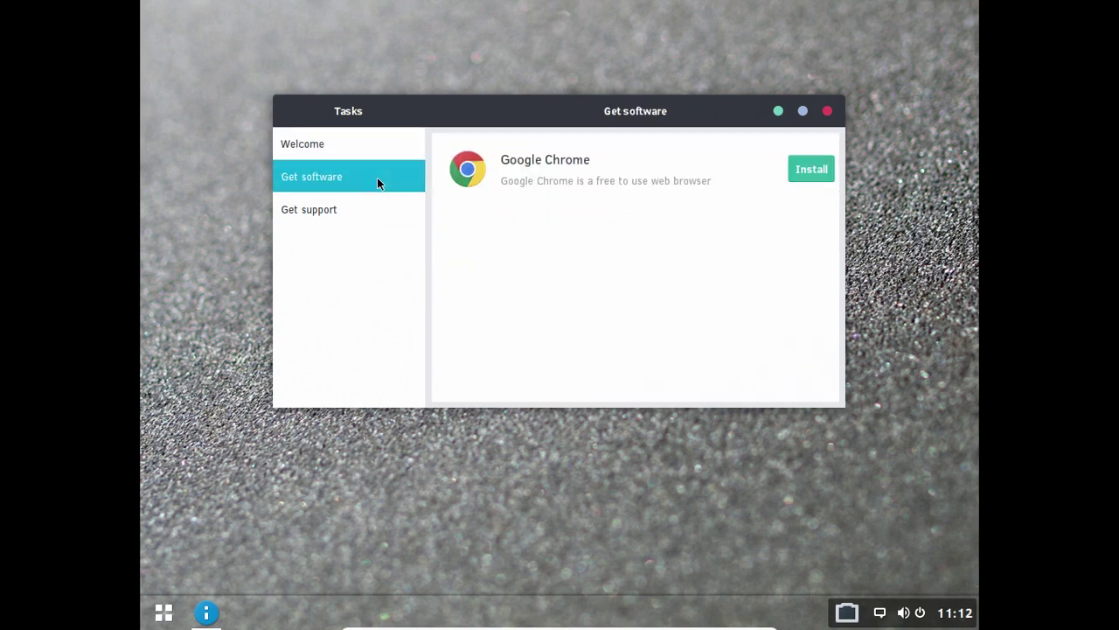
click(366, 205)
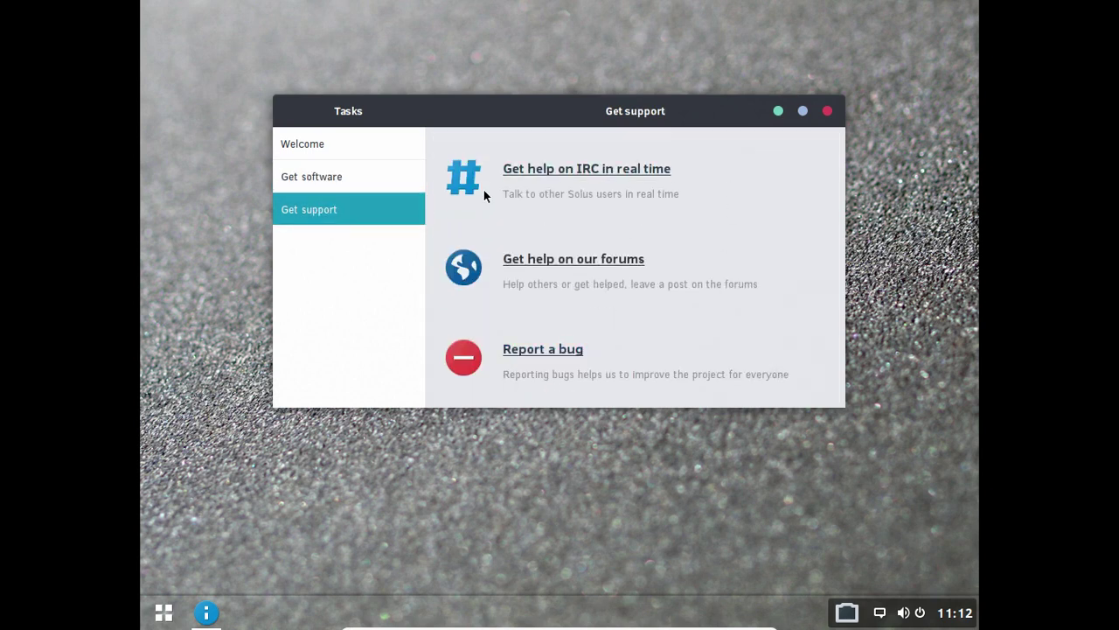
click(361, 151)
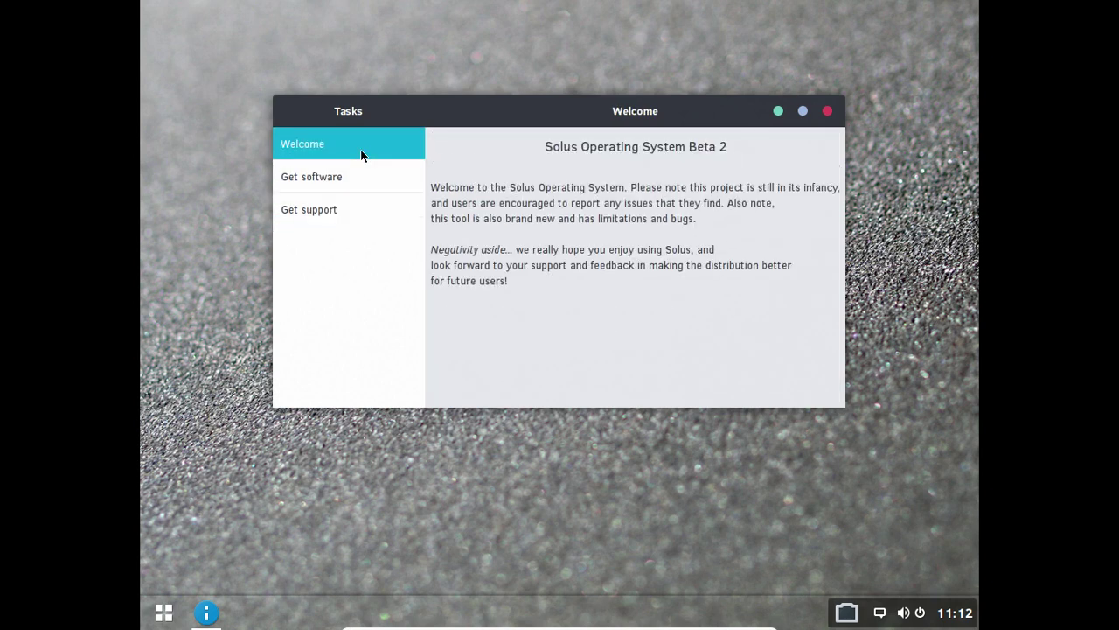
click(778, 111)
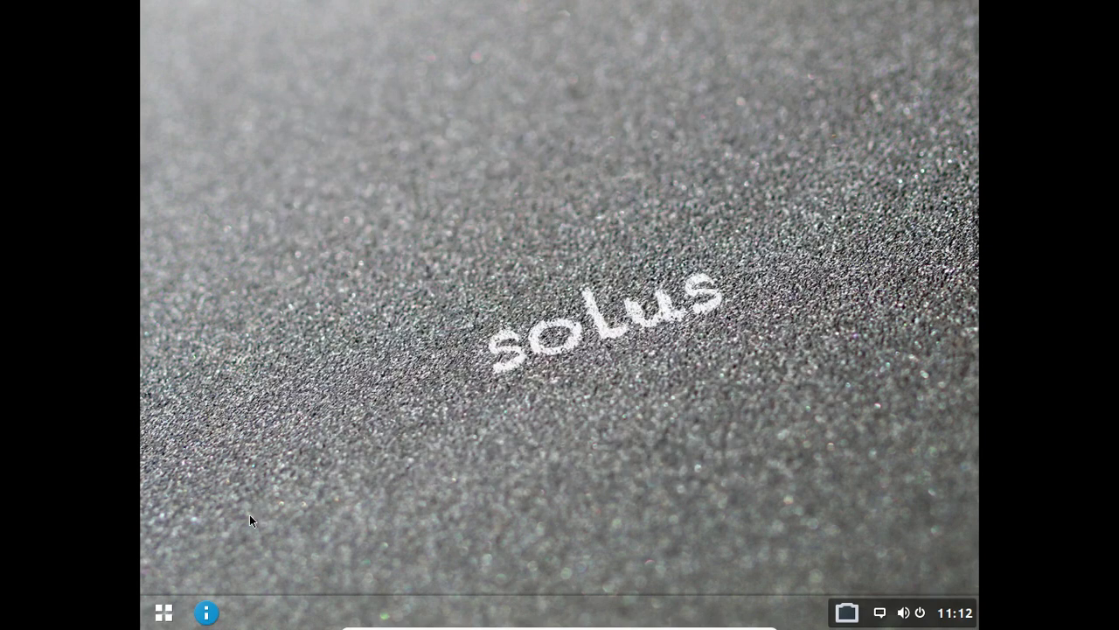
- Launch Software Center and check for available updates
click(172, 607)
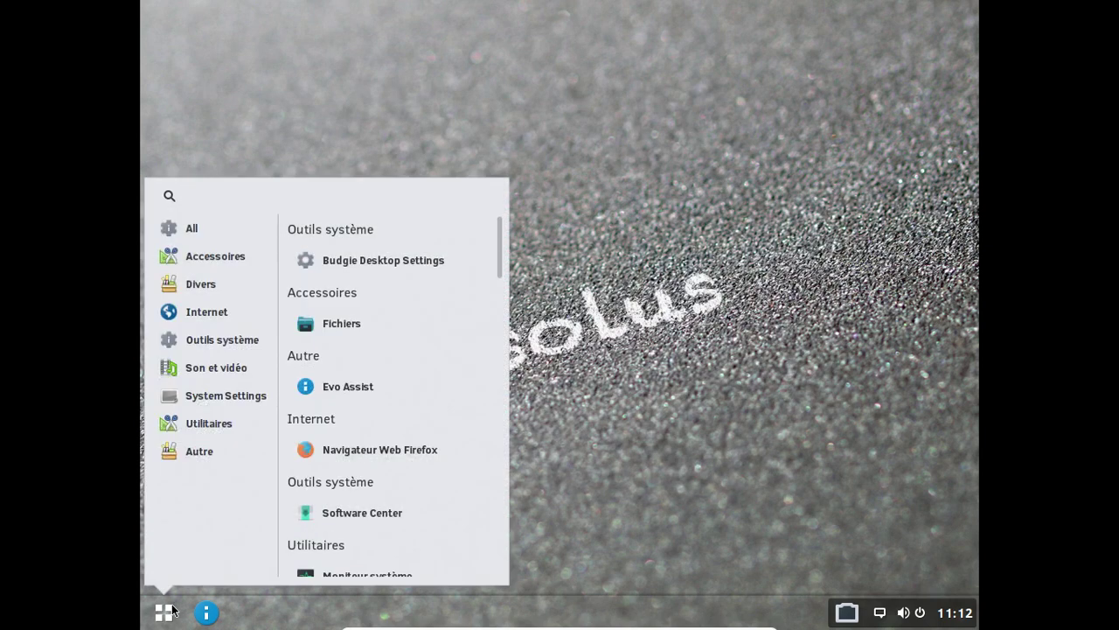
scroll(367, 332, down, 3)
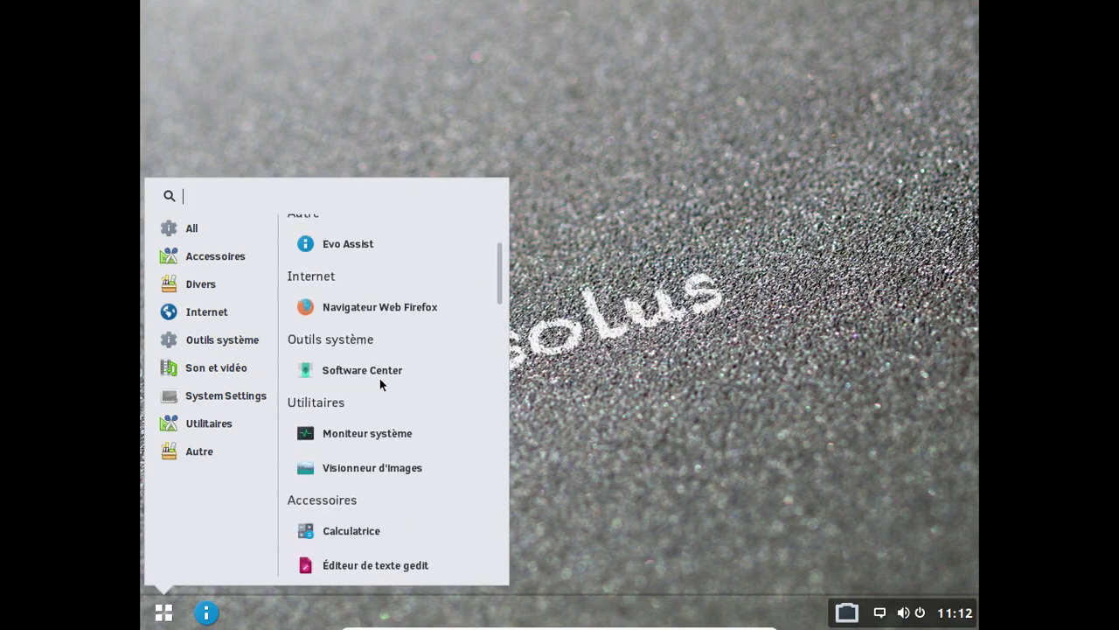
click(373, 369)
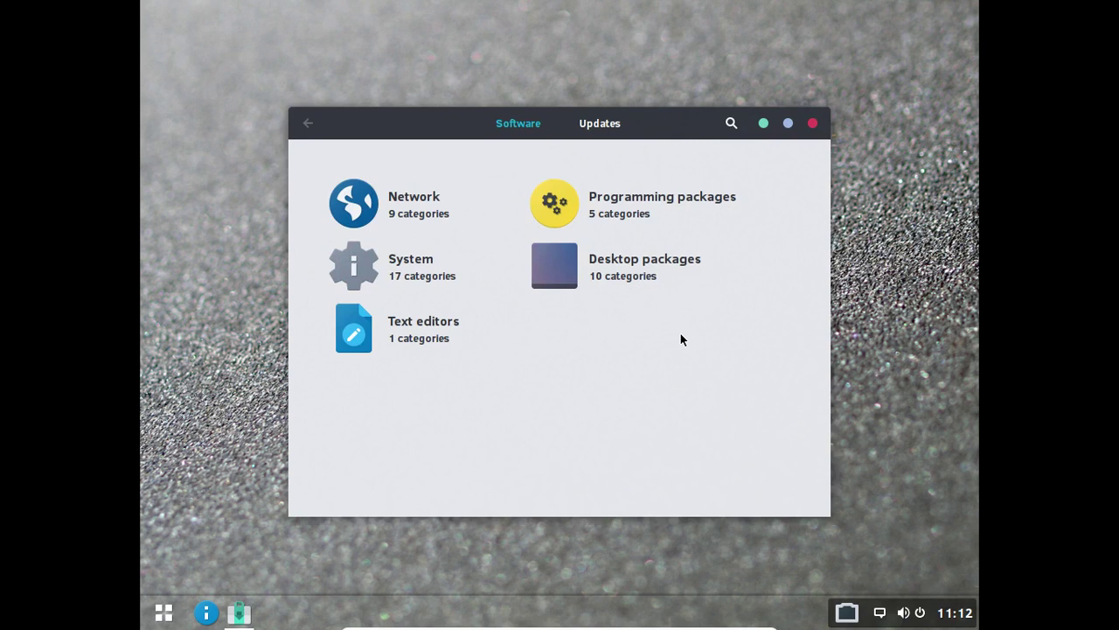
click(586, 125)
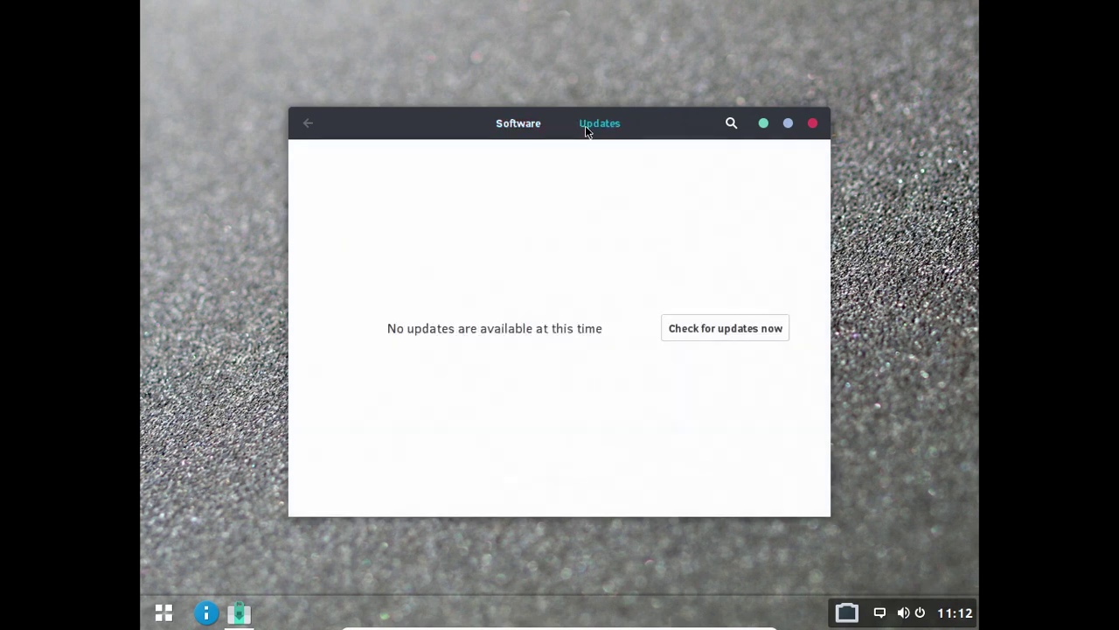
click(719, 330)
- Browse the download managers in the Network software group and view the details of the youtube-dl package
click(520, 128)
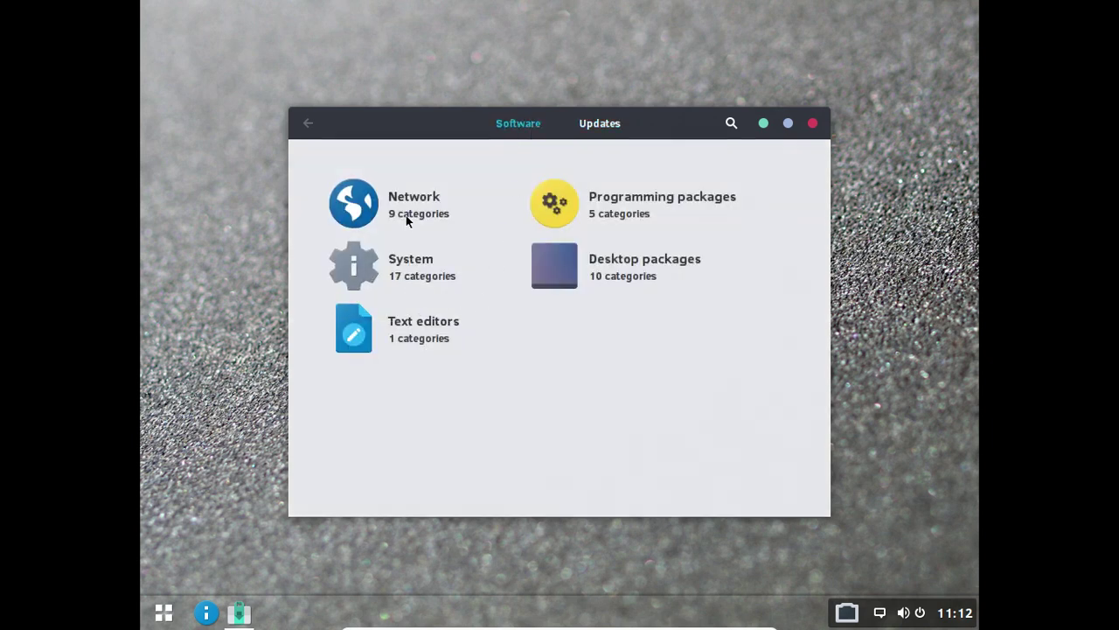
click(406, 216)
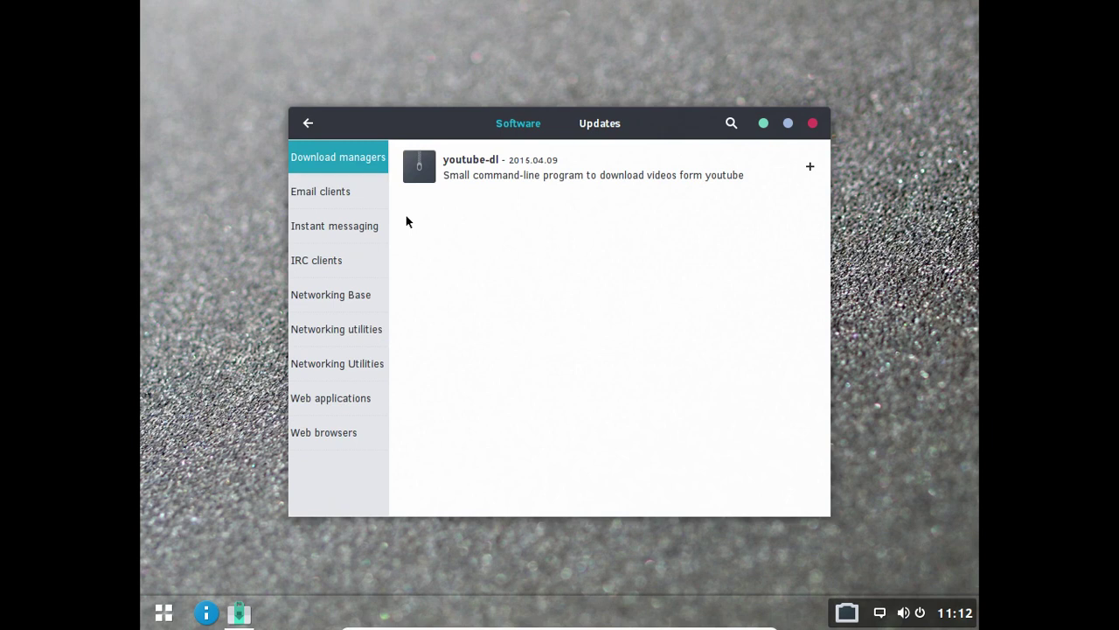
click(640, 162)
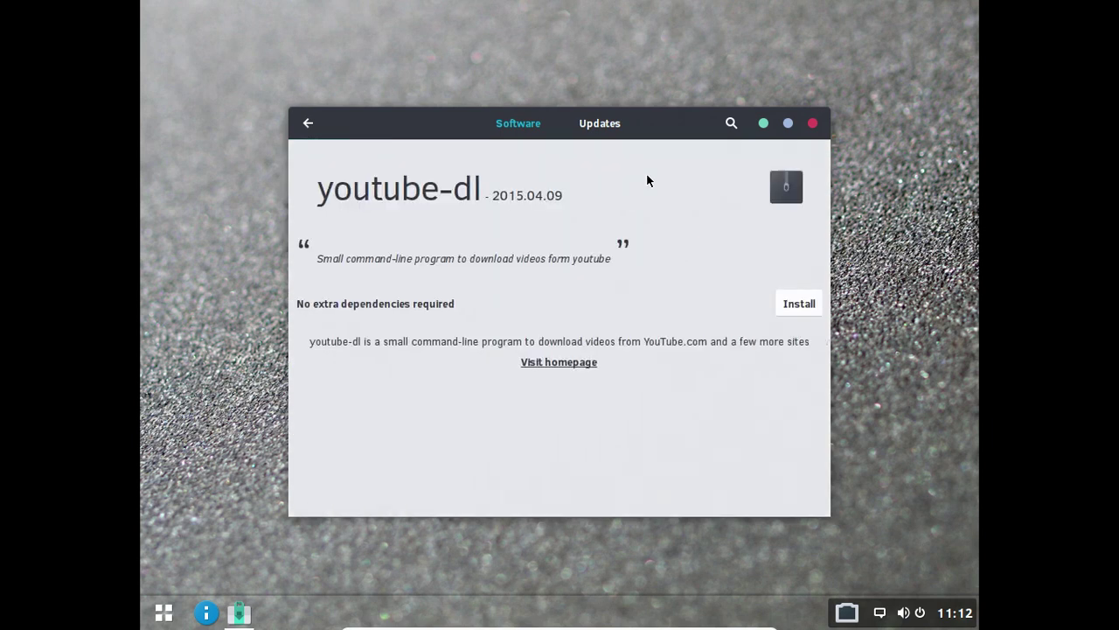
- Leave the youtube-dl details and browse the remaining Network categories from Email clients to Web browsers, including the Networking Base packages
click(307, 124)
click(357, 199)
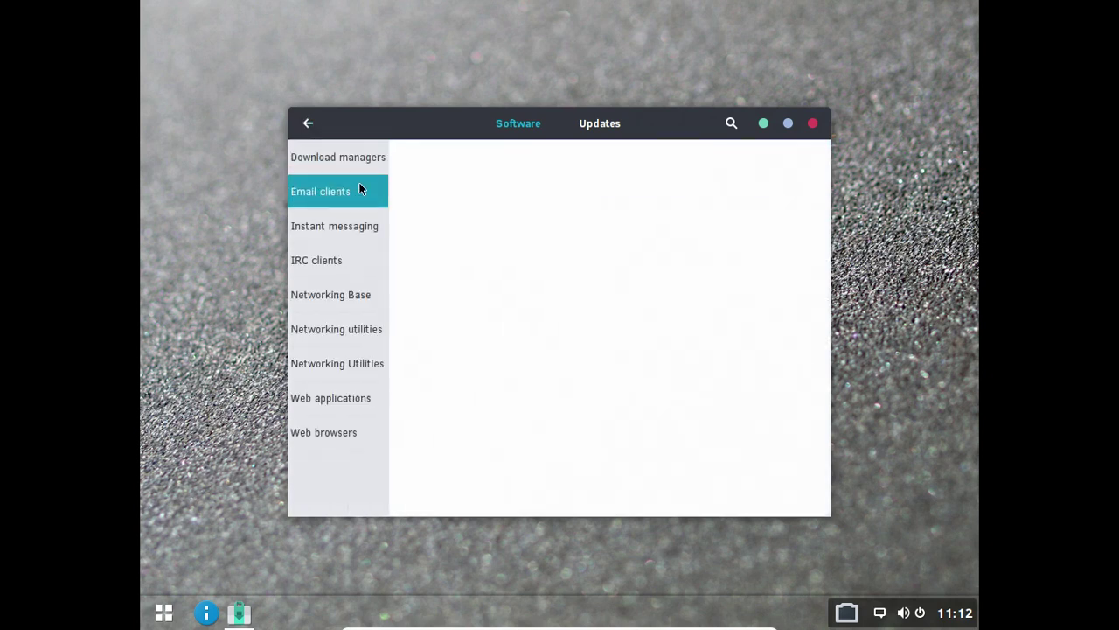
click(353, 230)
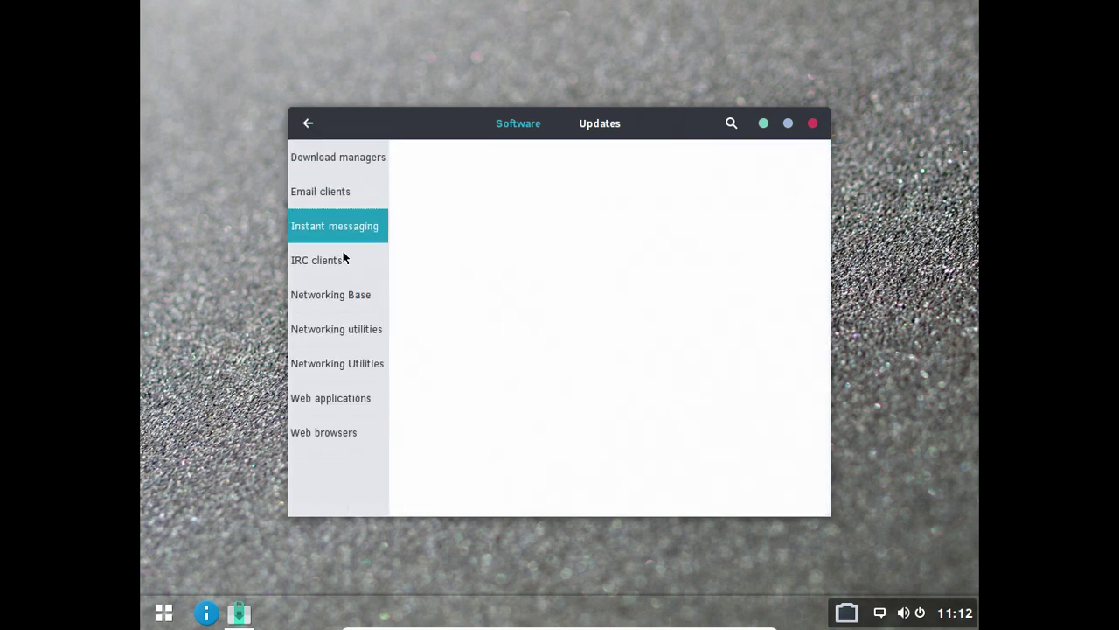
click(342, 259)
click(340, 289)
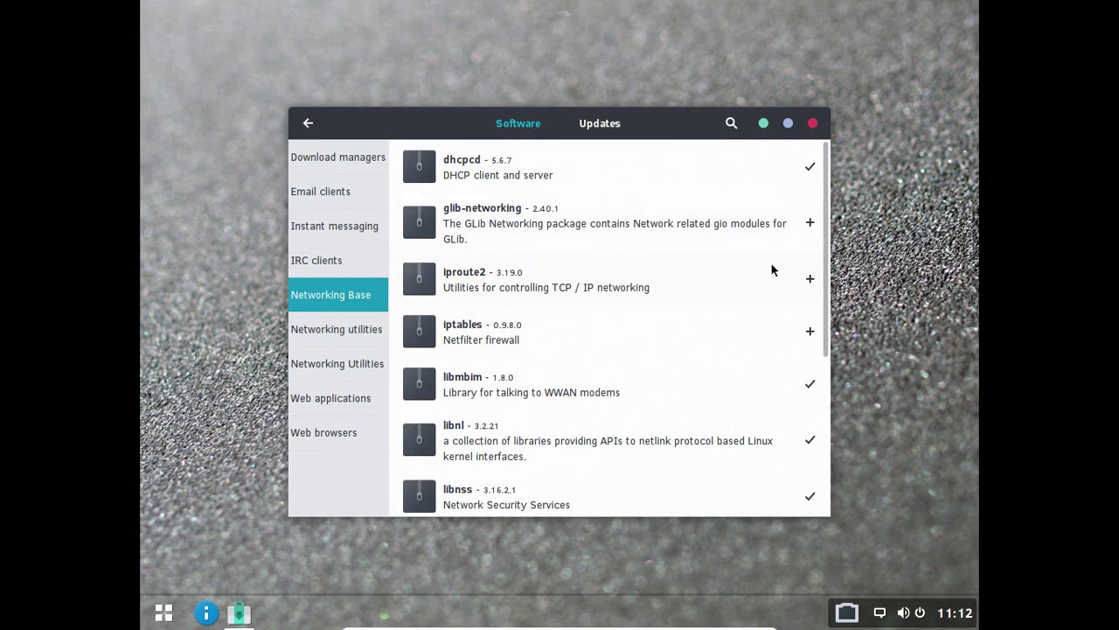
scroll(565, 283, down, 5)
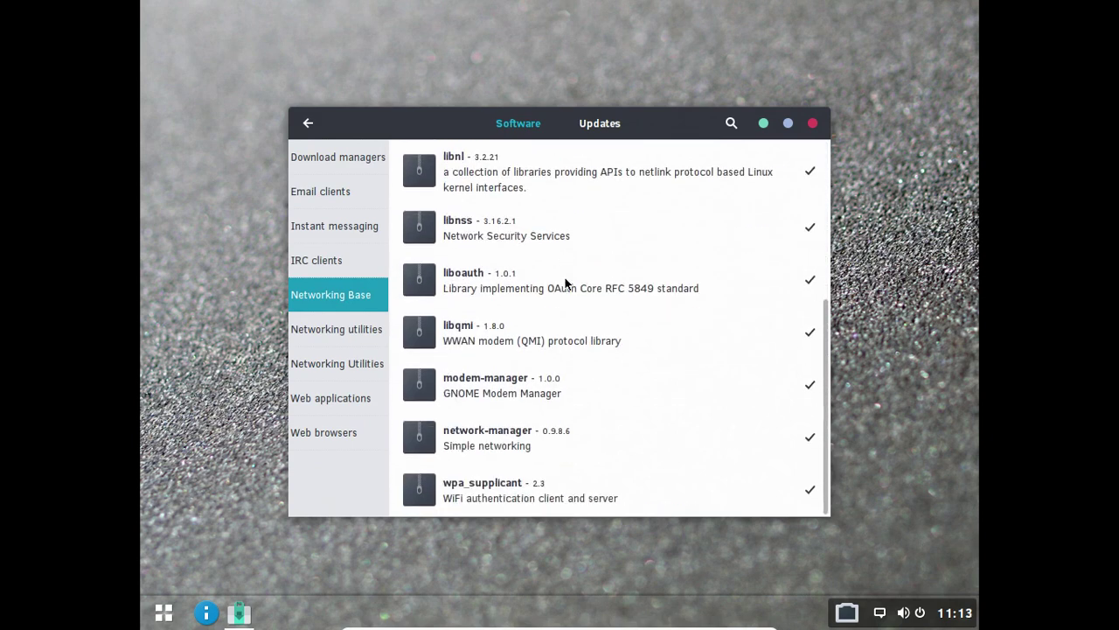
click(356, 324)
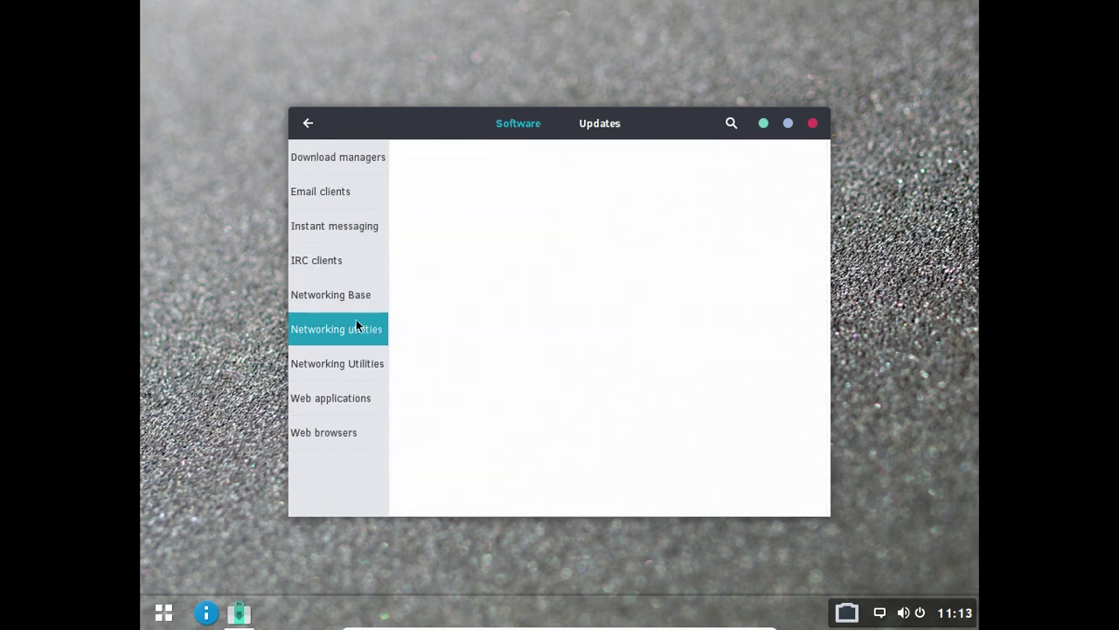
click(363, 369)
click(353, 393)
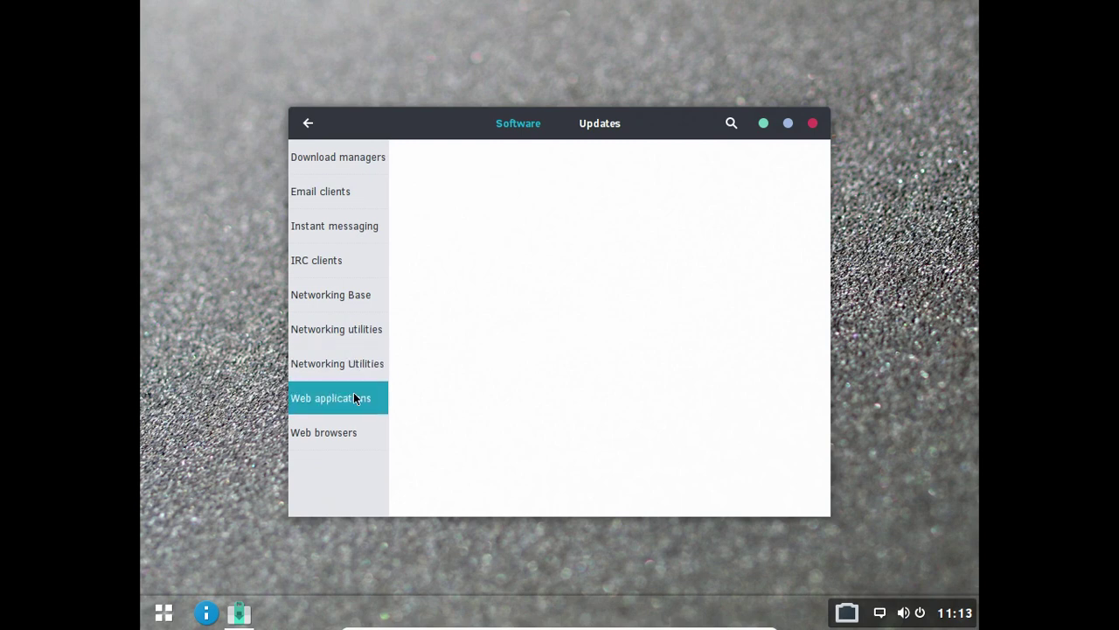
click(343, 441)
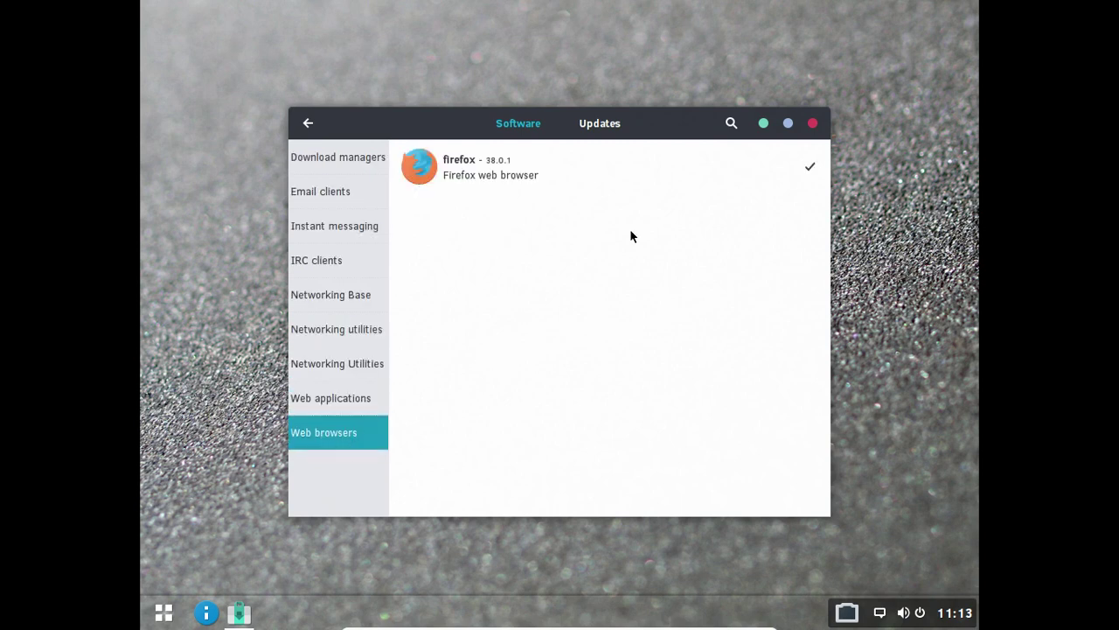
- Mark the firefox package for removal and apply the pending operation, authenticating with the account password
click(809, 167)
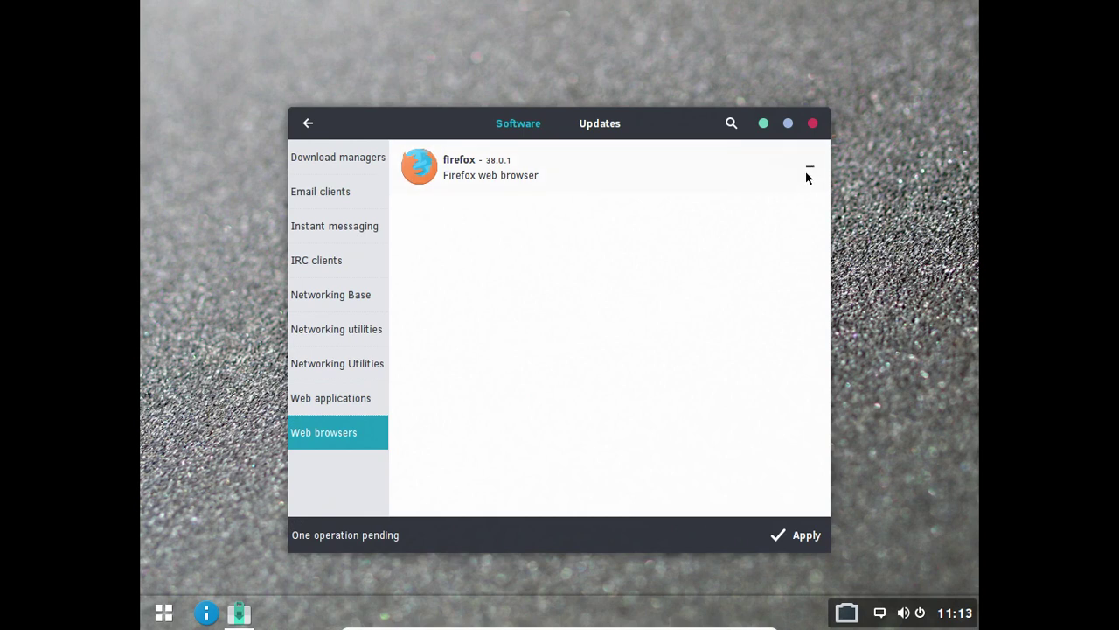
click(810, 169)
click(809, 169)
click(805, 534)
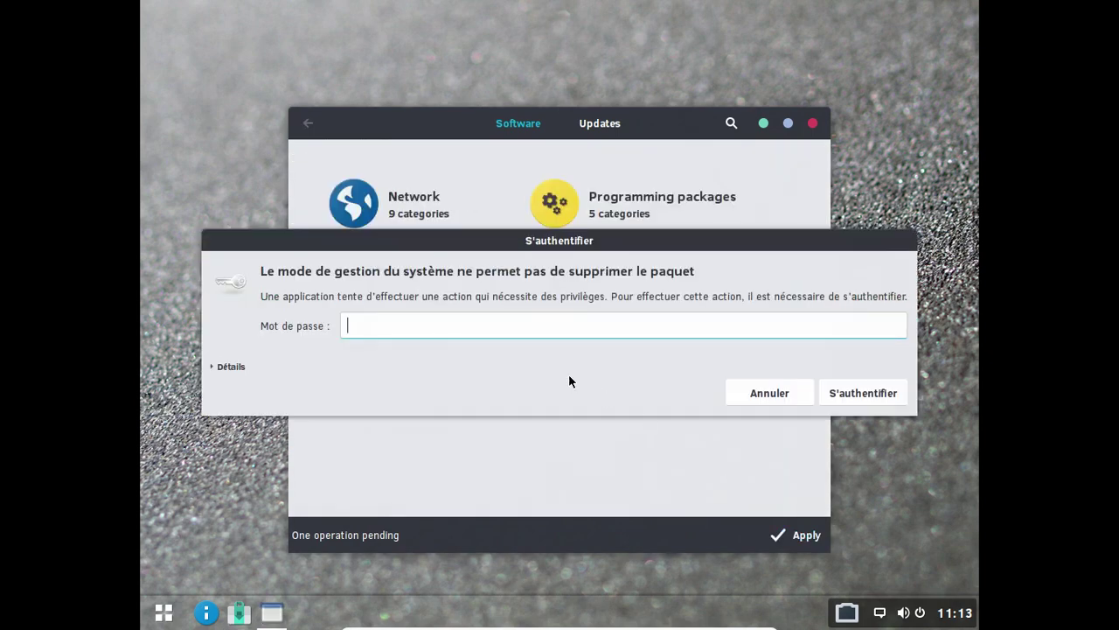
text(********)
key(Return)
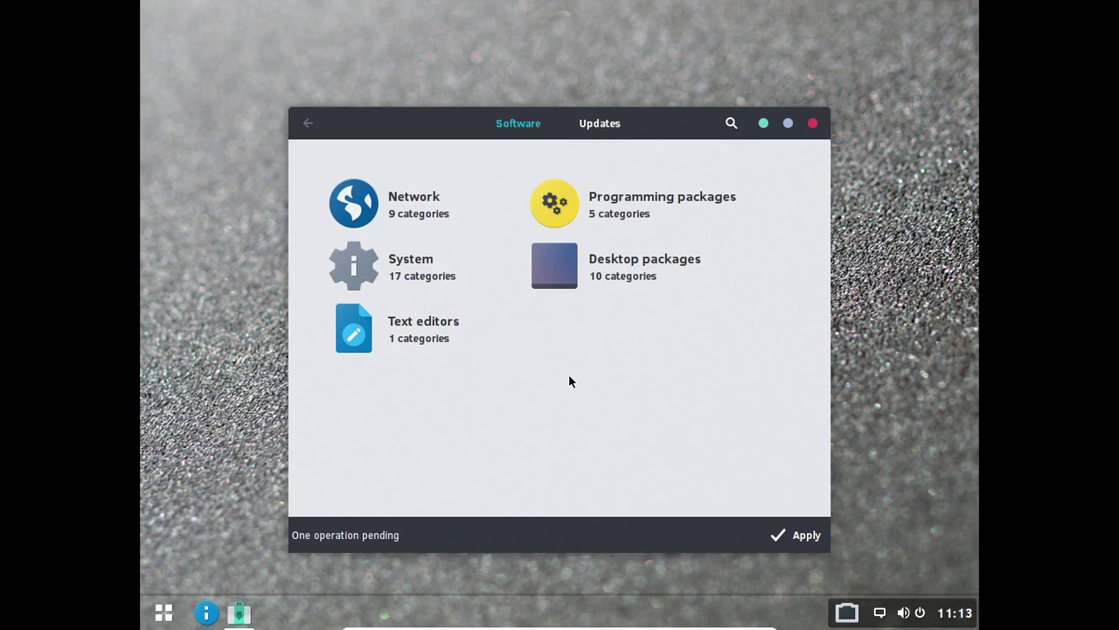
click(790, 534)
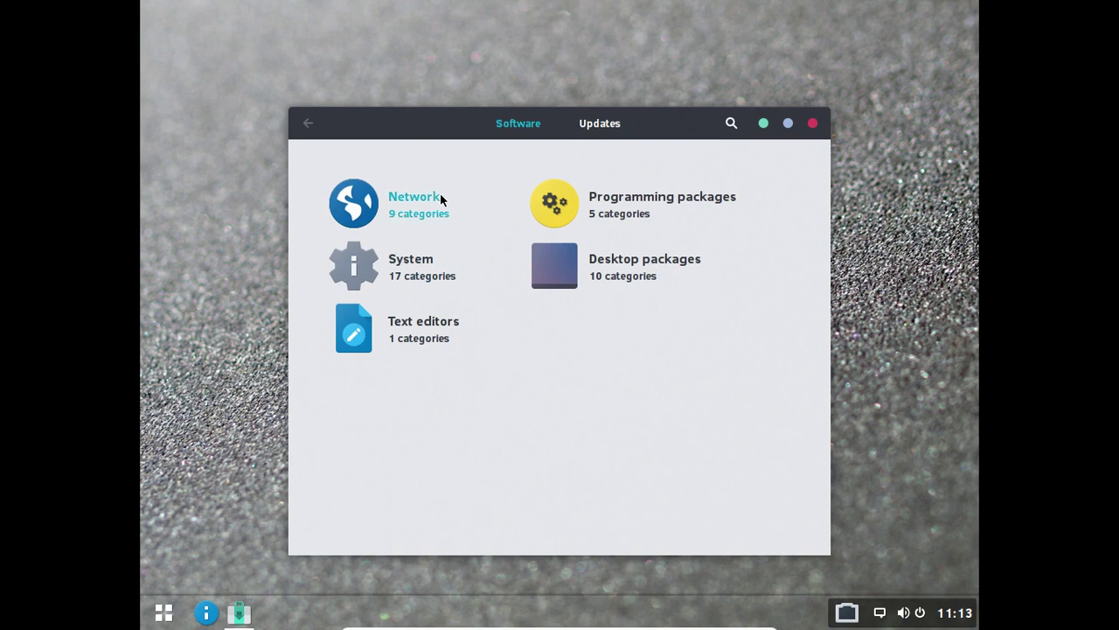
- Browse the Desktop packages group, viewing Desktop Core Components, Desktop Libraries, GNOME Desktop and Multimedia
click(651, 270)
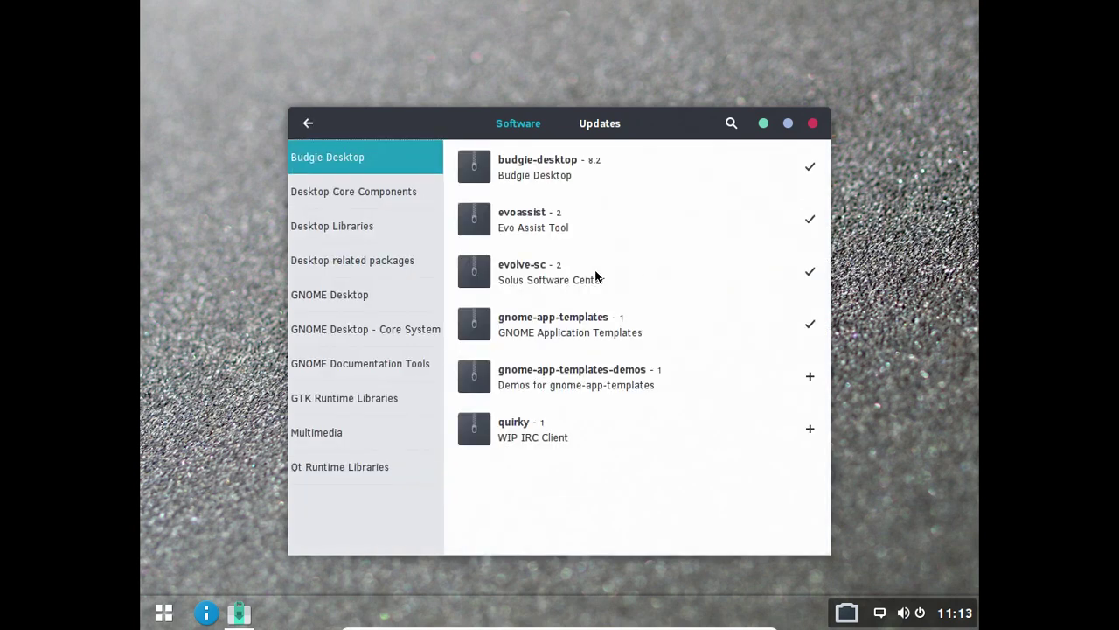
click(373, 198)
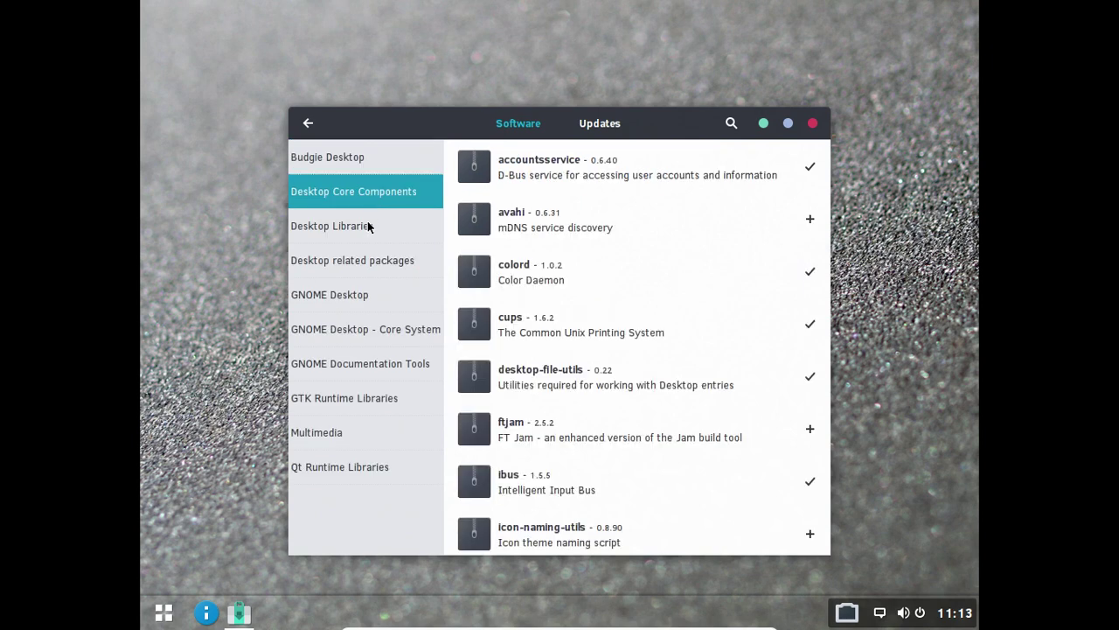
click(367, 224)
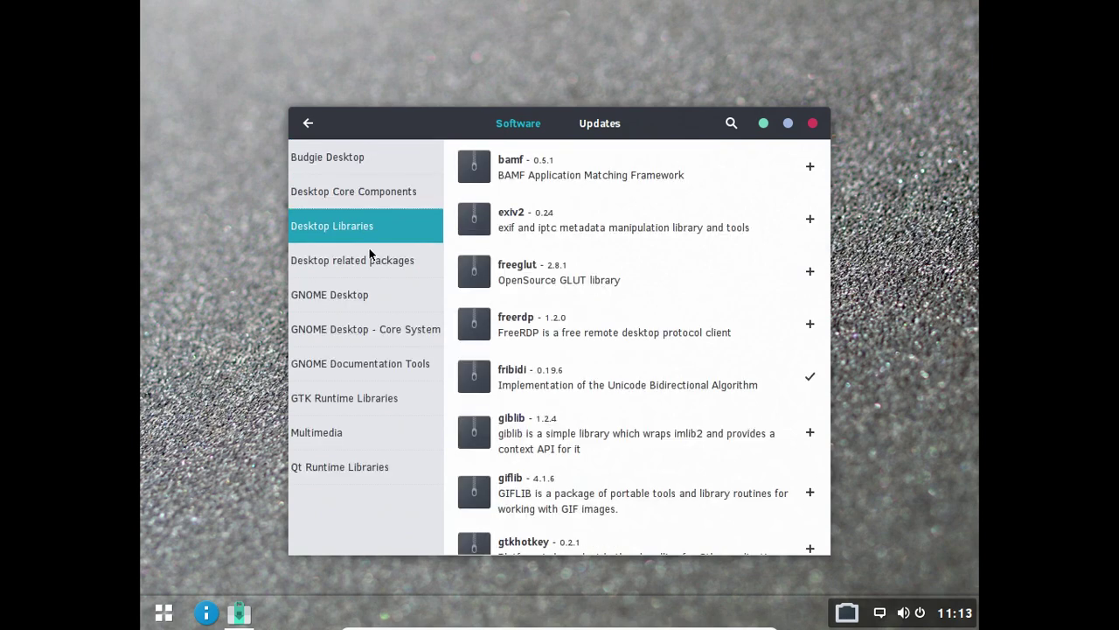
scroll(680, 180, down, 4)
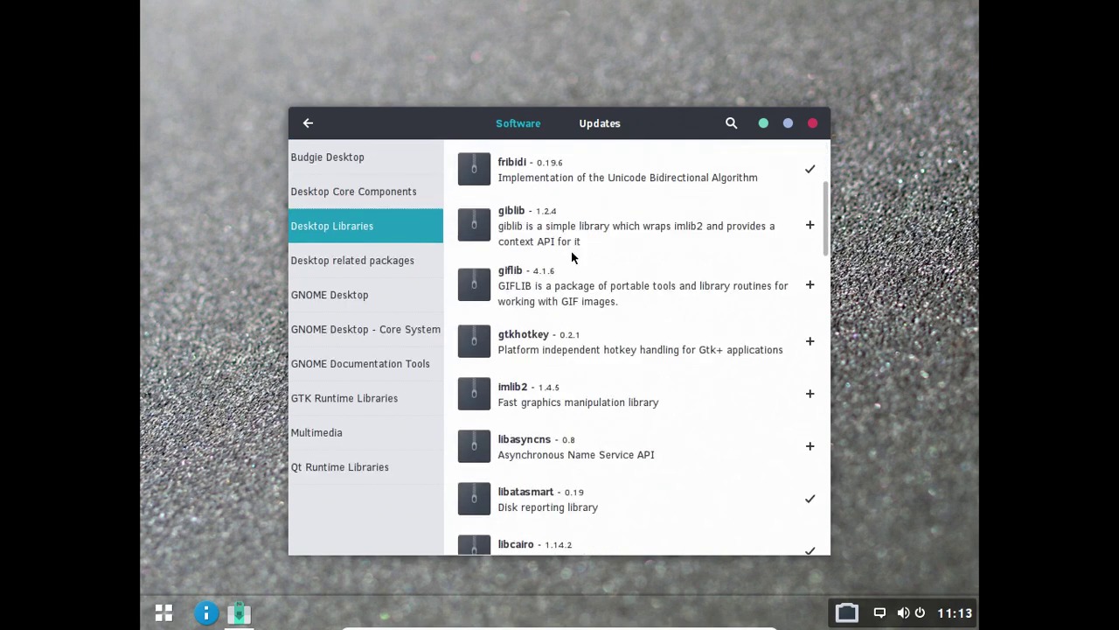
click(379, 295)
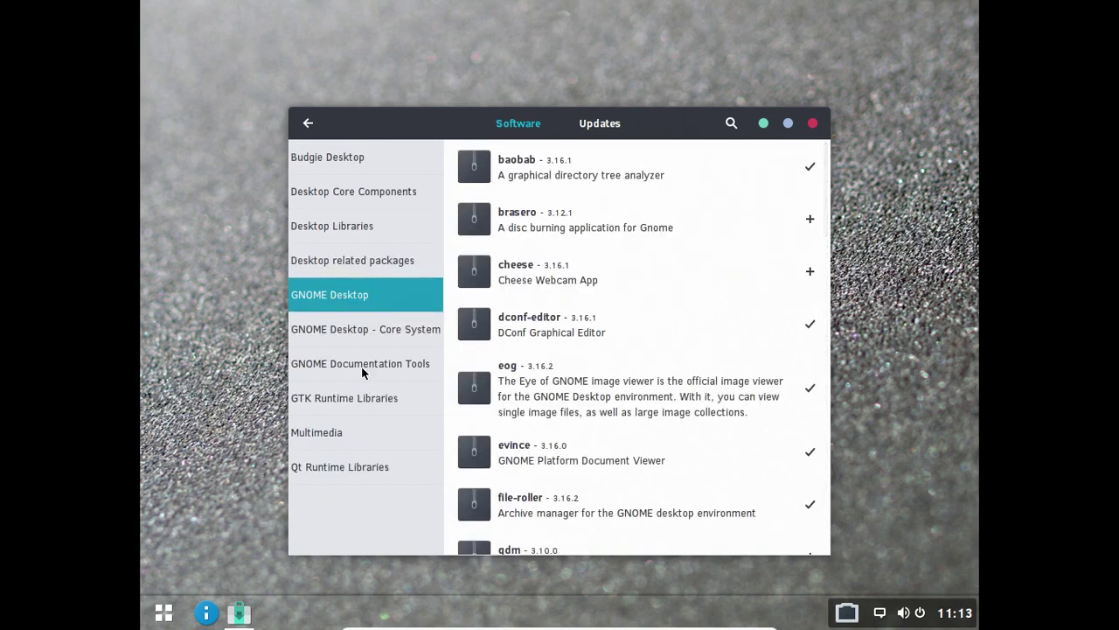
click(344, 432)
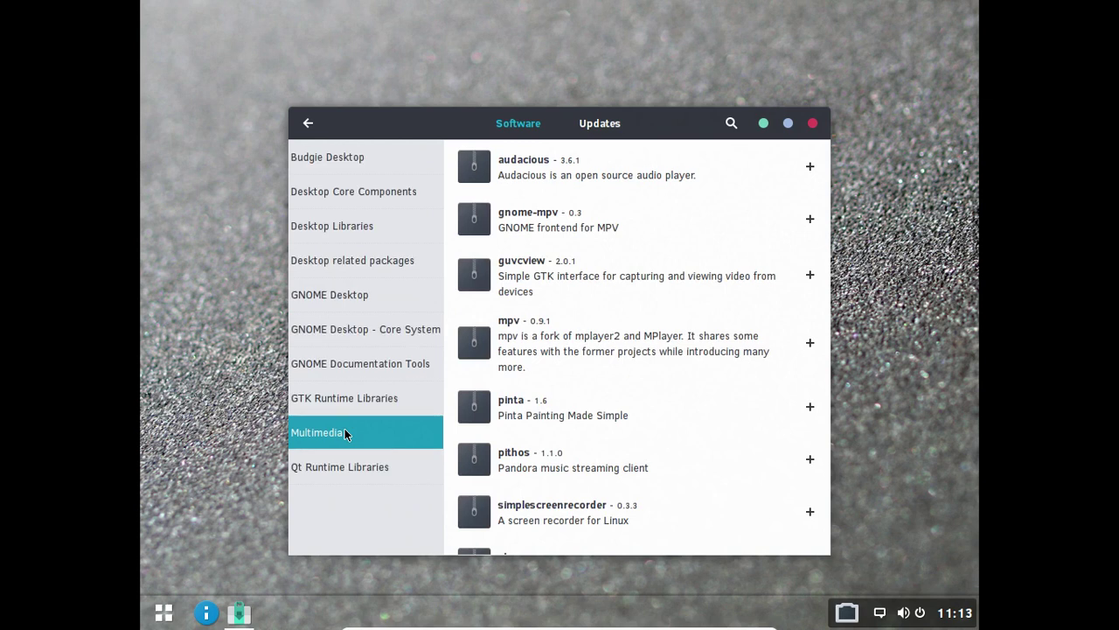
scroll(617, 171, down, 2)
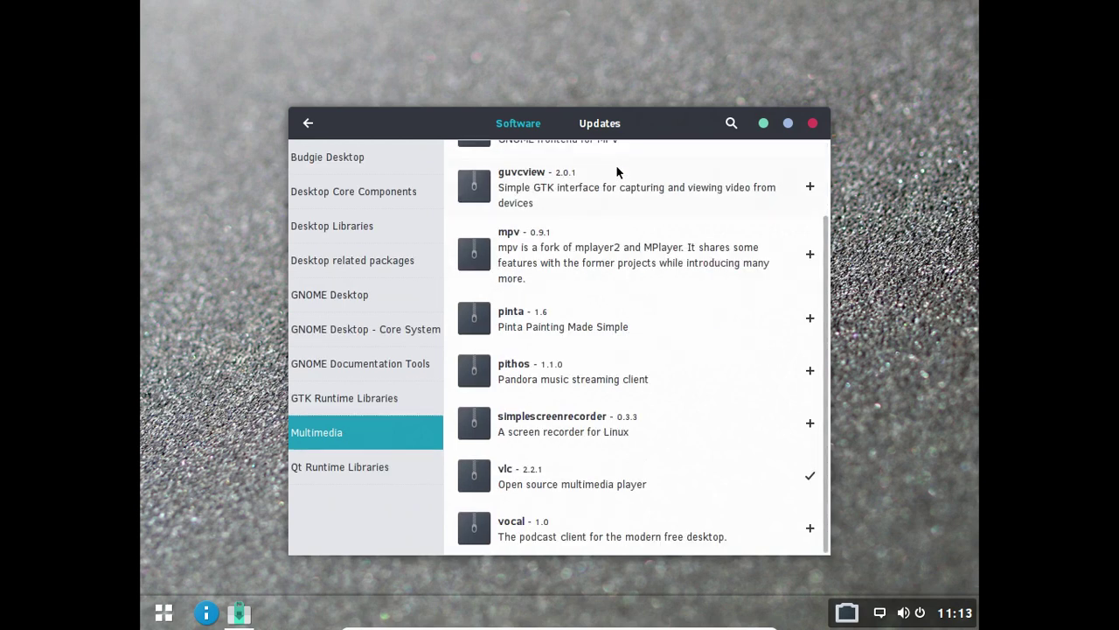
- View the GTK Runtime Libraries, GNOME Documentation Tools, GNOME Desktop - Core System and GNOME Desktop categories
click(355, 396)
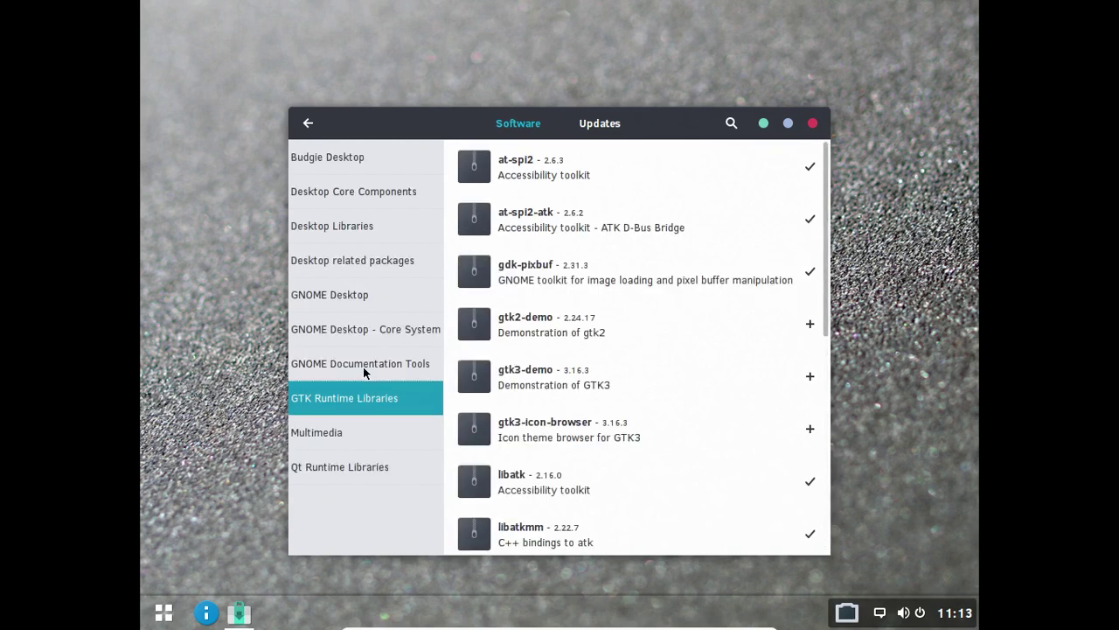
click(364, 370)
click(364, 337)
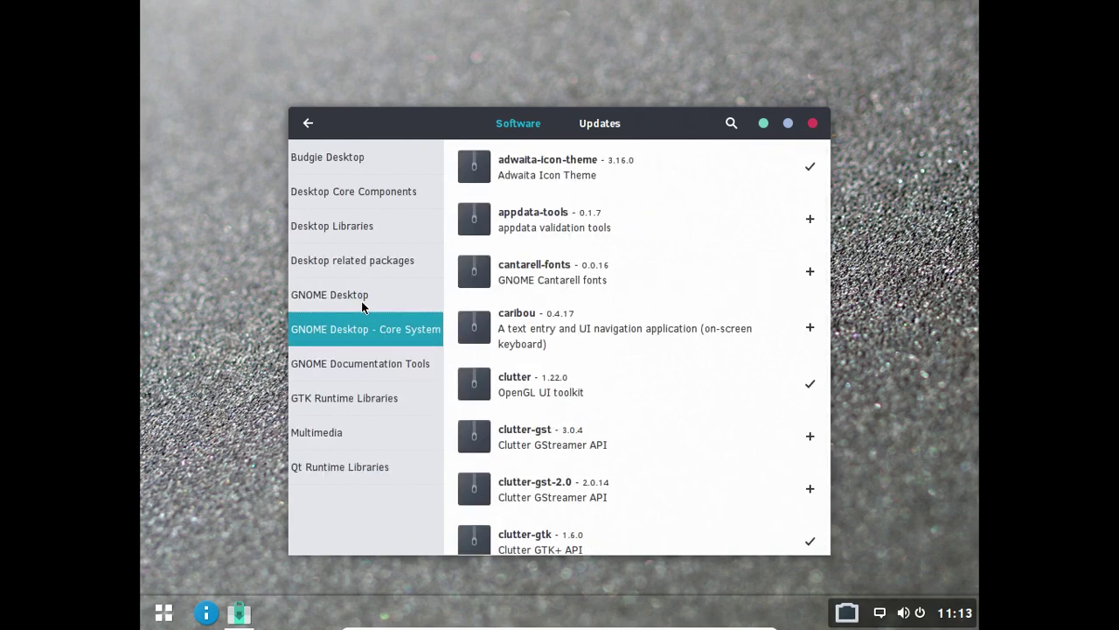
click(363, 306)
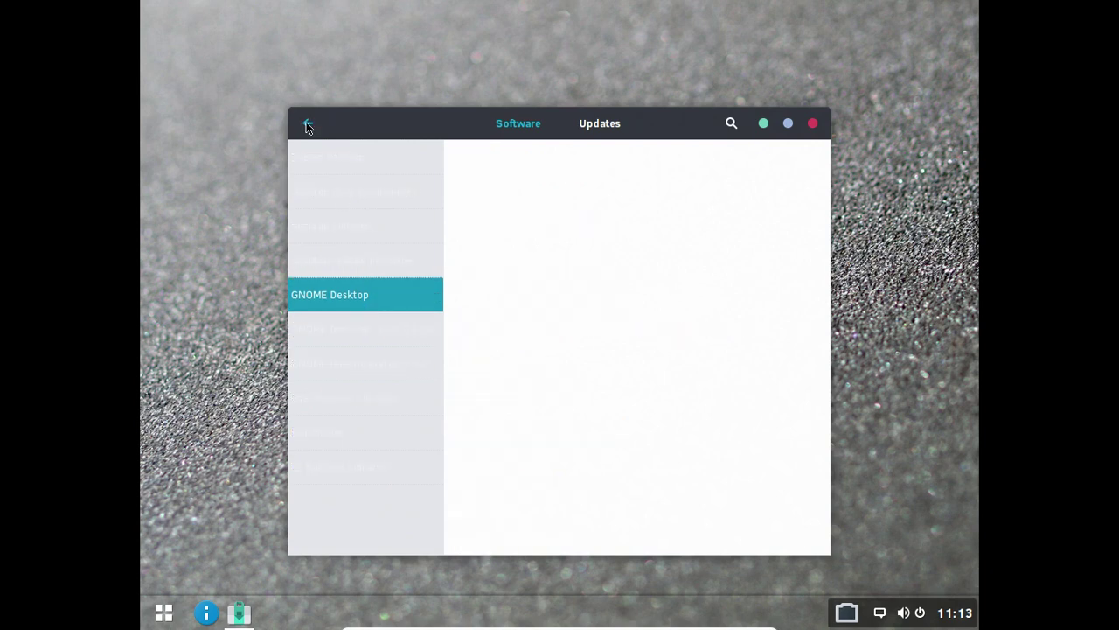
- View the packages in the Text editors group and return to the software group overview
click(308, 126)
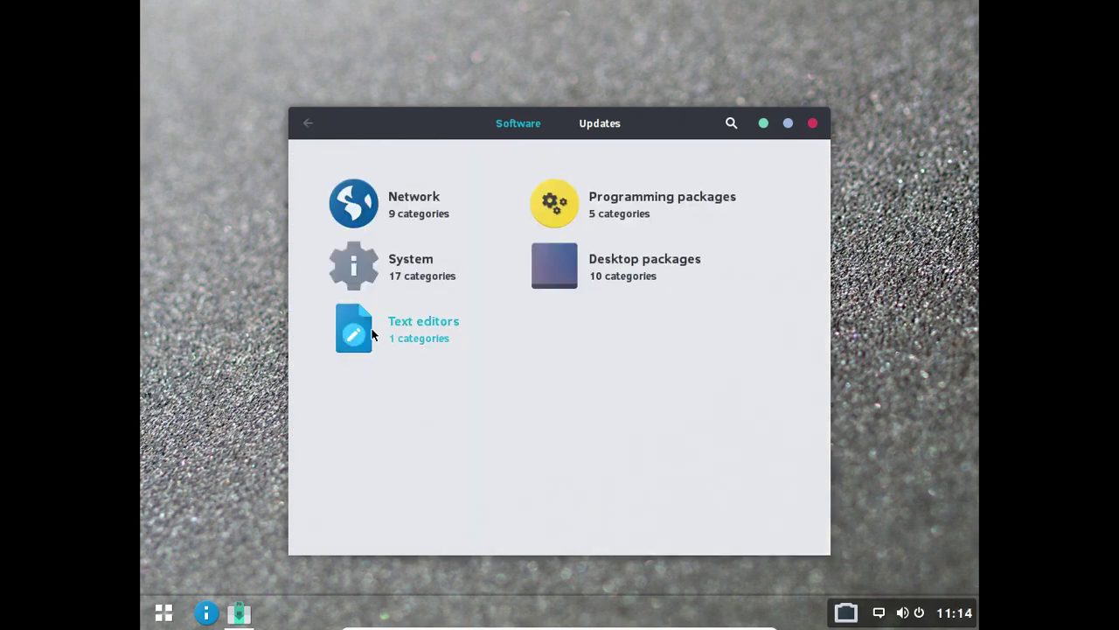
click(370, 328)
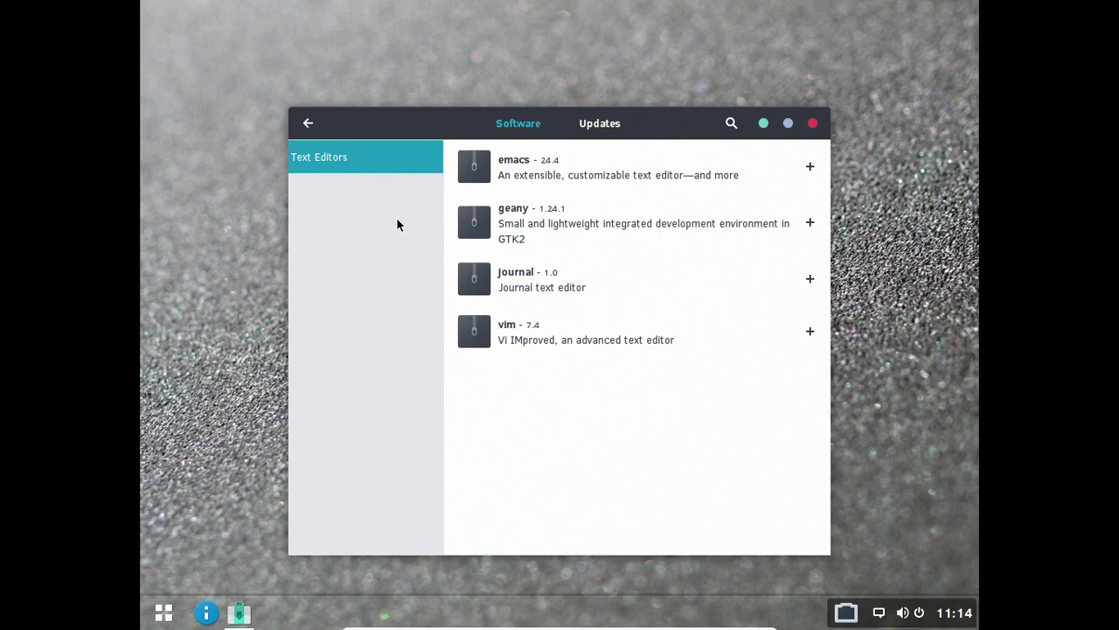
click(308, 123)
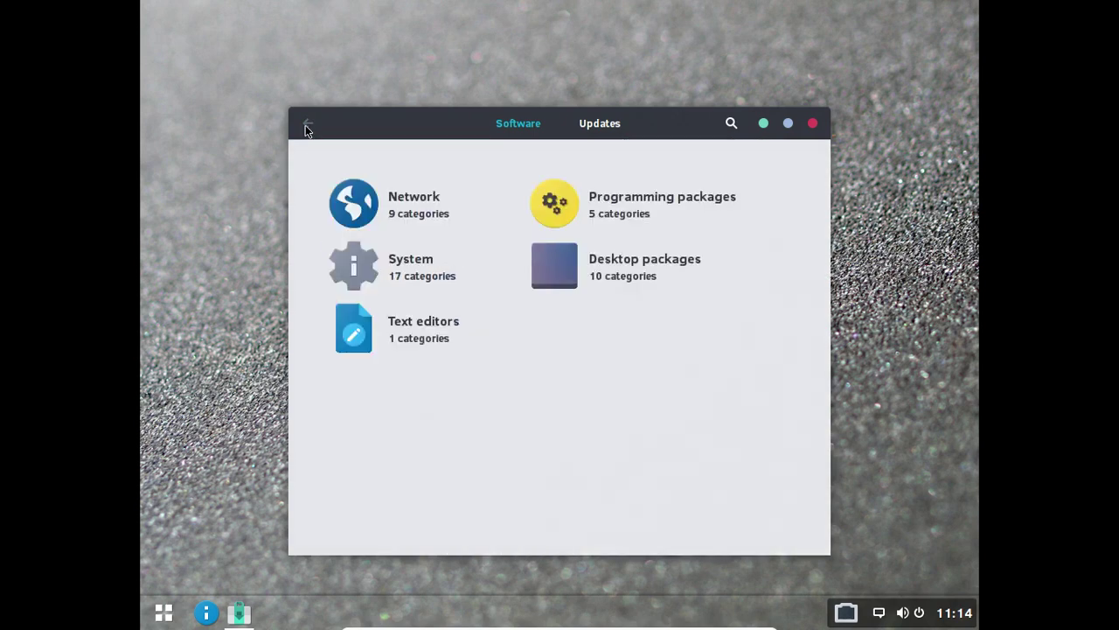
- Reopen the Desktop packages group and look through its full Multimedia package list
click(590, 262)
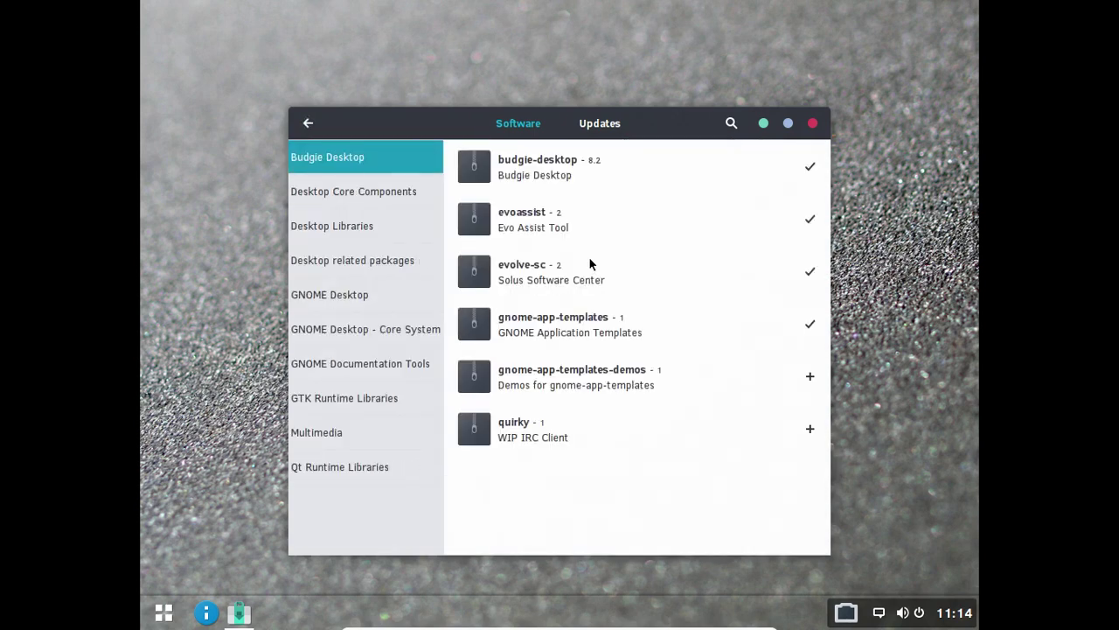
click(391, 434)
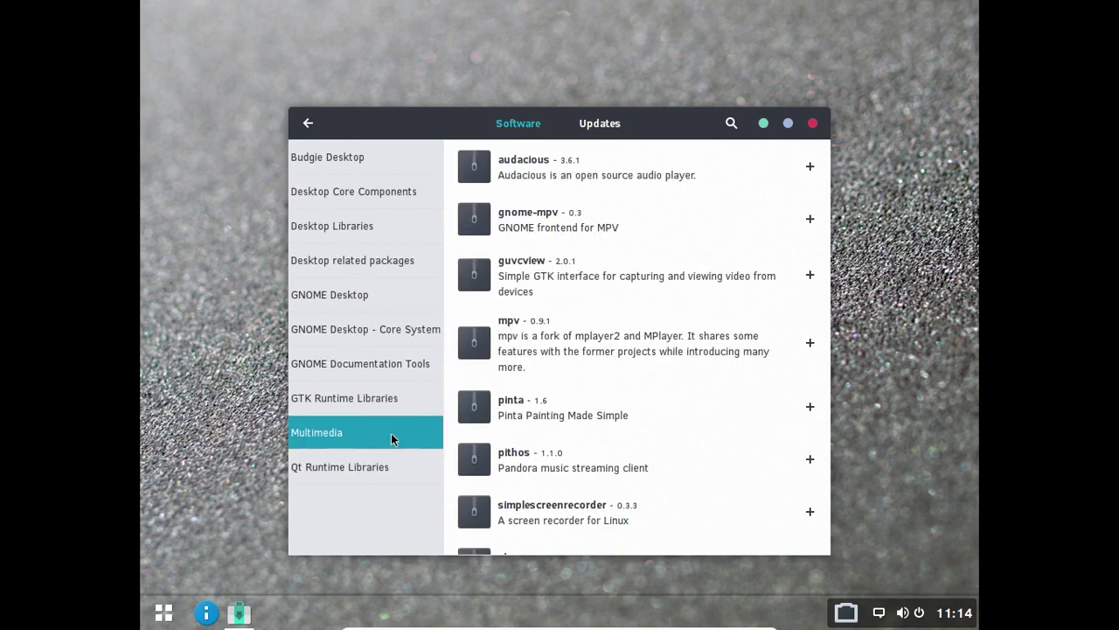
scroll(677, 191, down, 2)
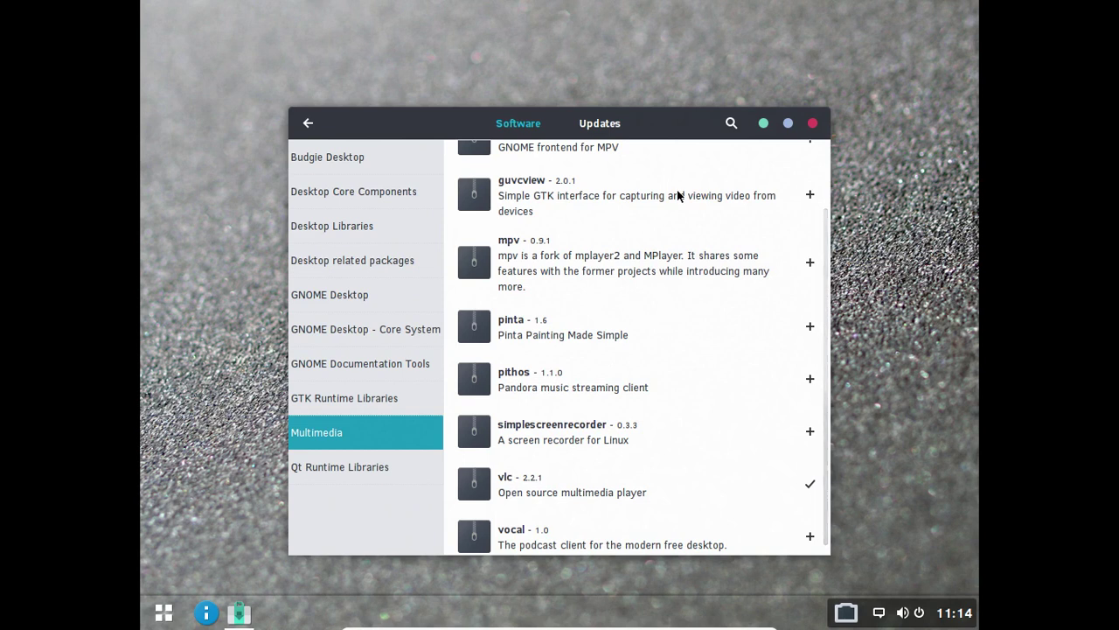
scroll(677, 195, down, 1)
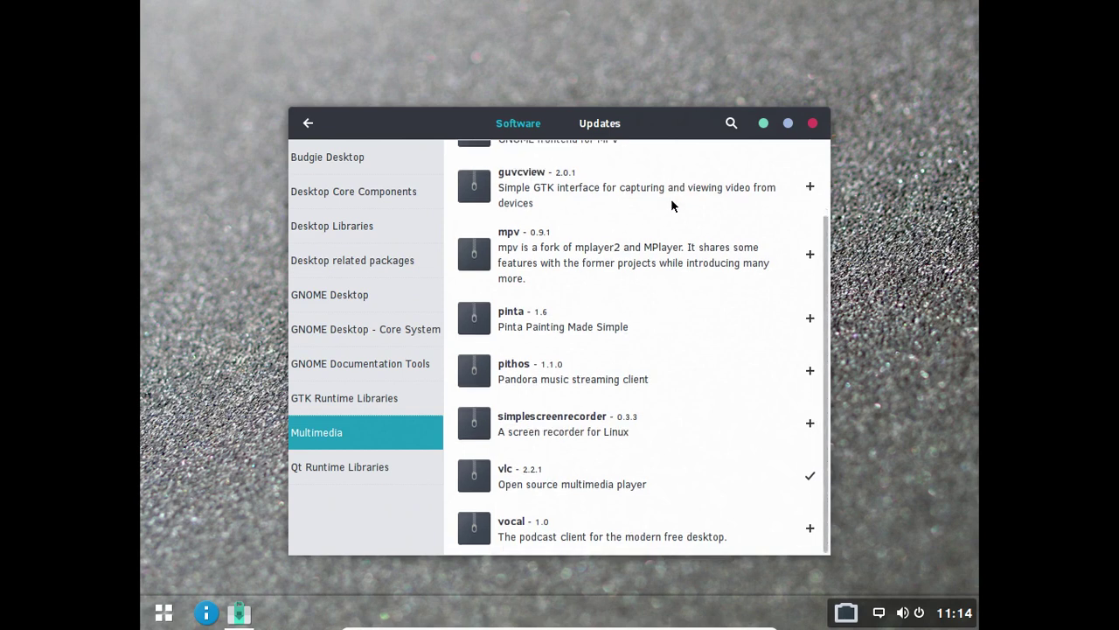
- Review the GTK Runtime Libraries, the full Desktop Libraries list and Desktop related packages, and close Software Center
click(343, 397)
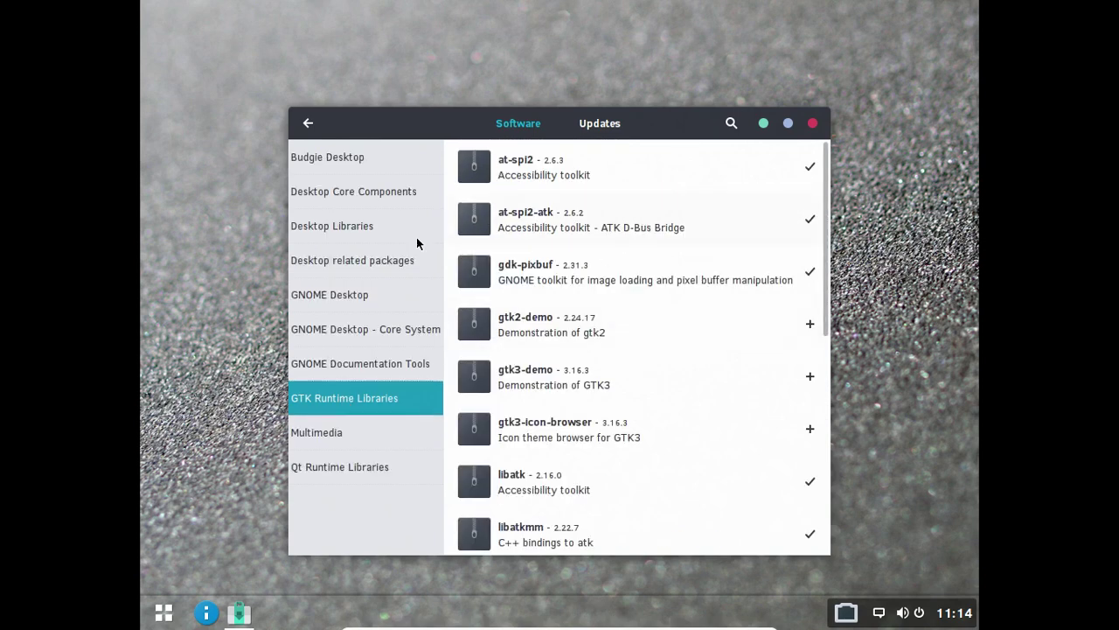
click(400, 229)
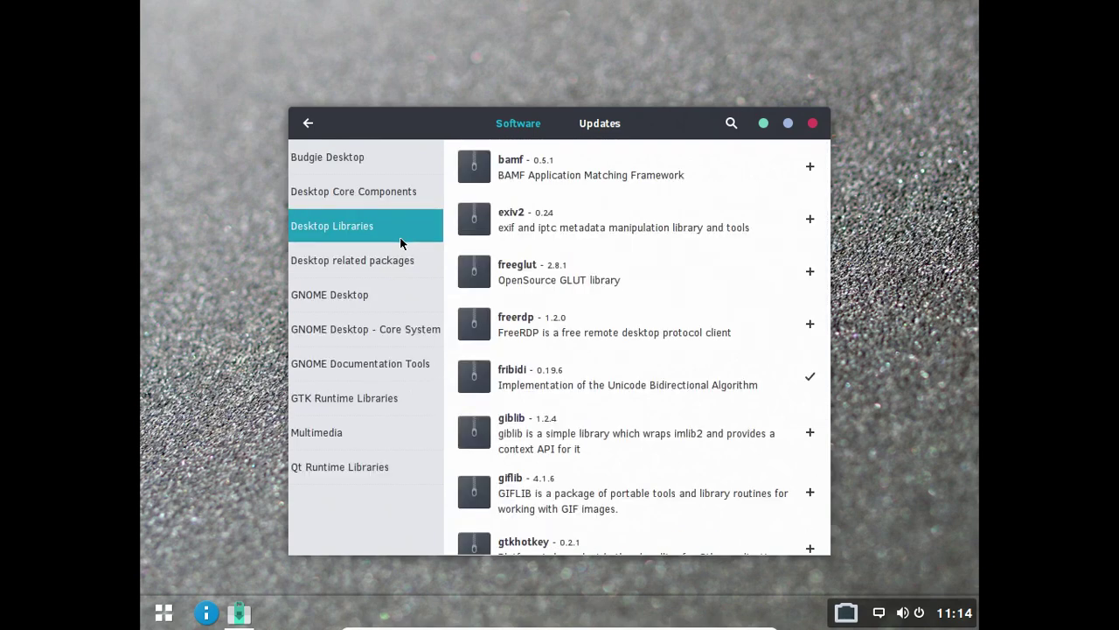
scroll(706, 250, down, 4)
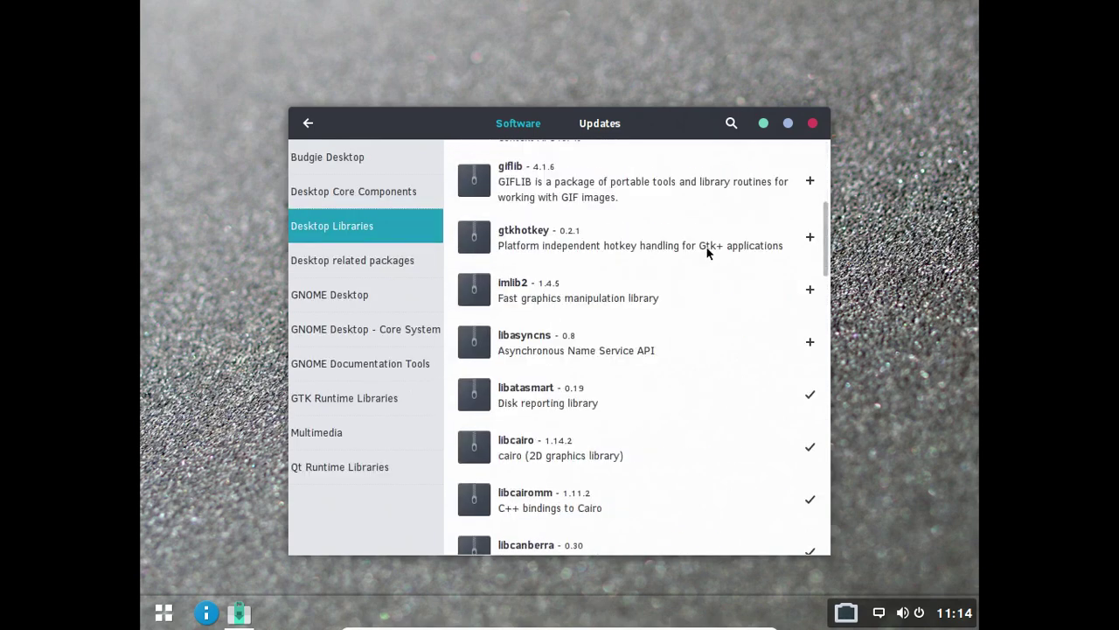
scroll(707, 250, down, 3)
scroll(706, 249, down, 10)
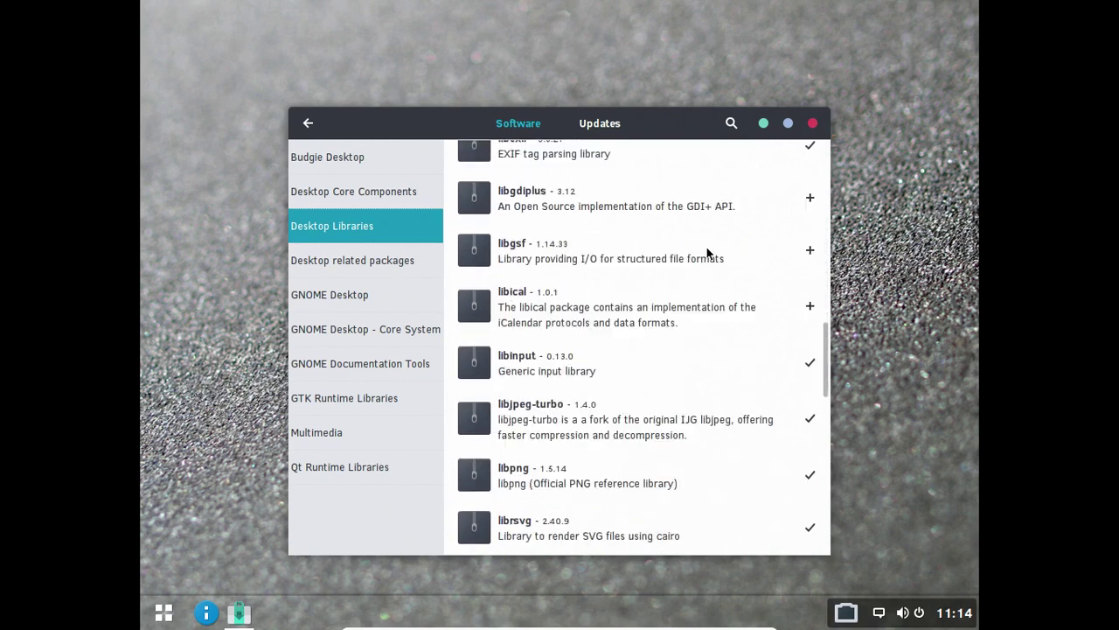
scroll(708, 253, down, 5)
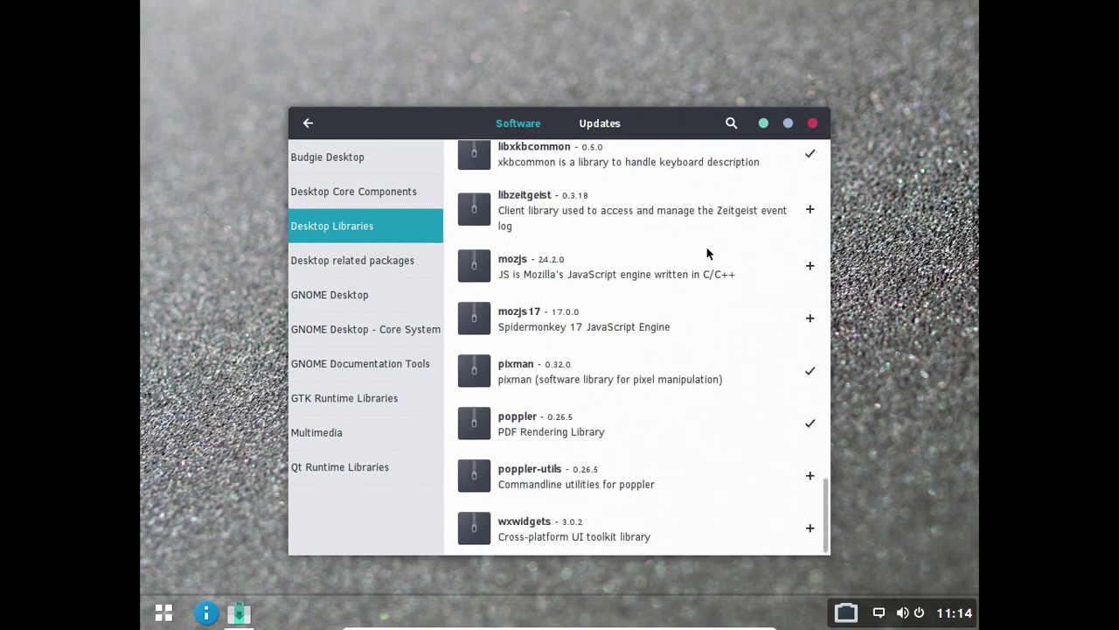
click(341, 265)
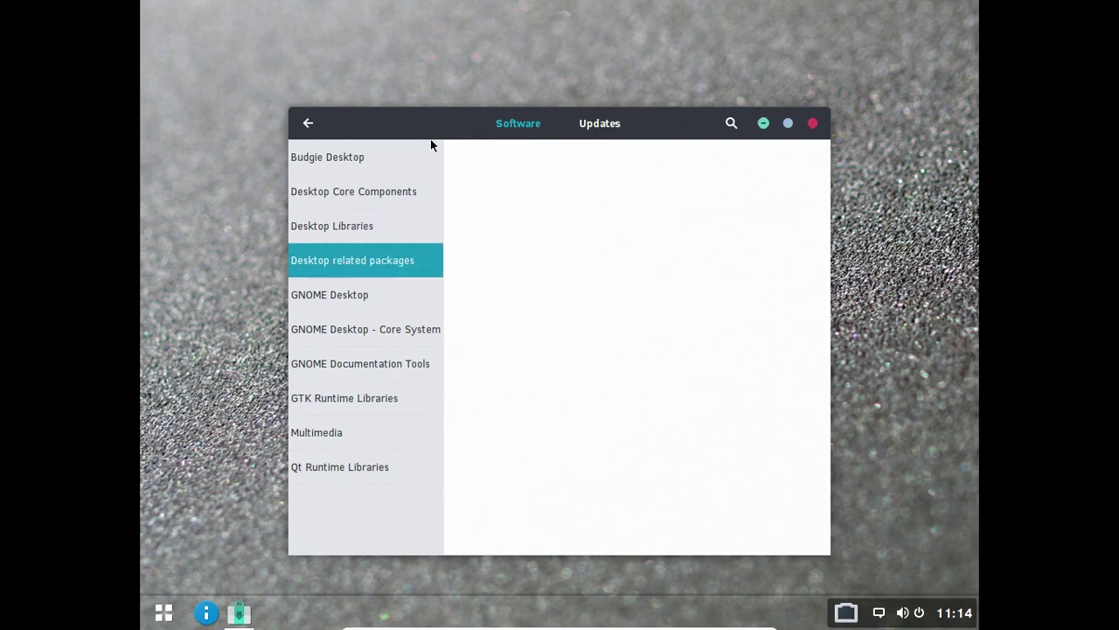
click(809, 123)
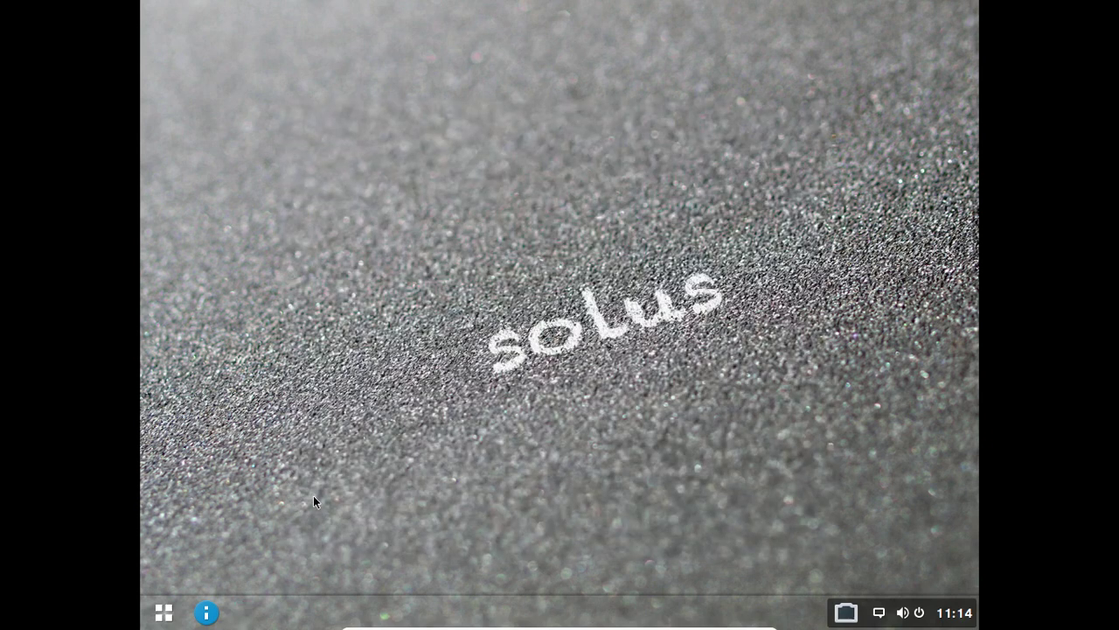
- Check the installed Internet applications, then try to install Google Chrome through Evo Assist, authenticating with the account password
click(164, 612)
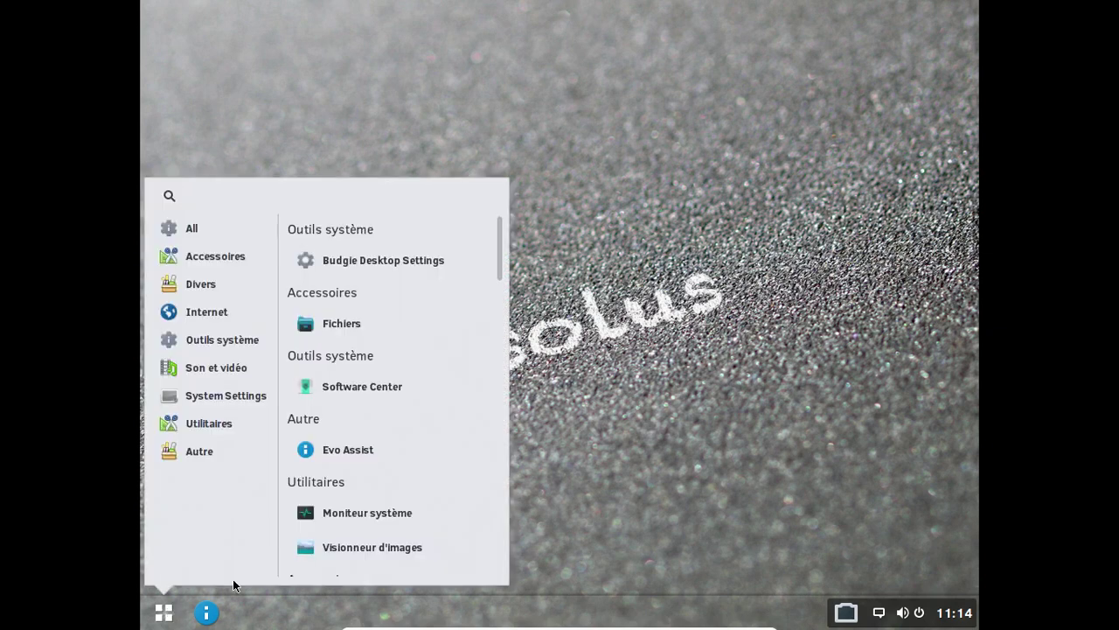
click(230, 316)
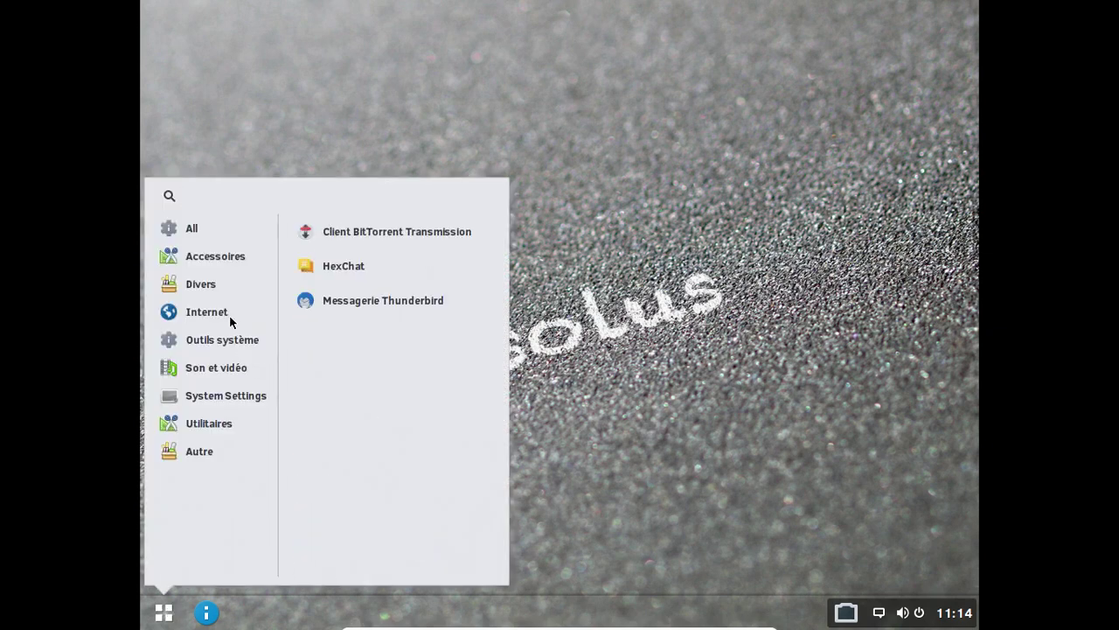
click(208, 612)
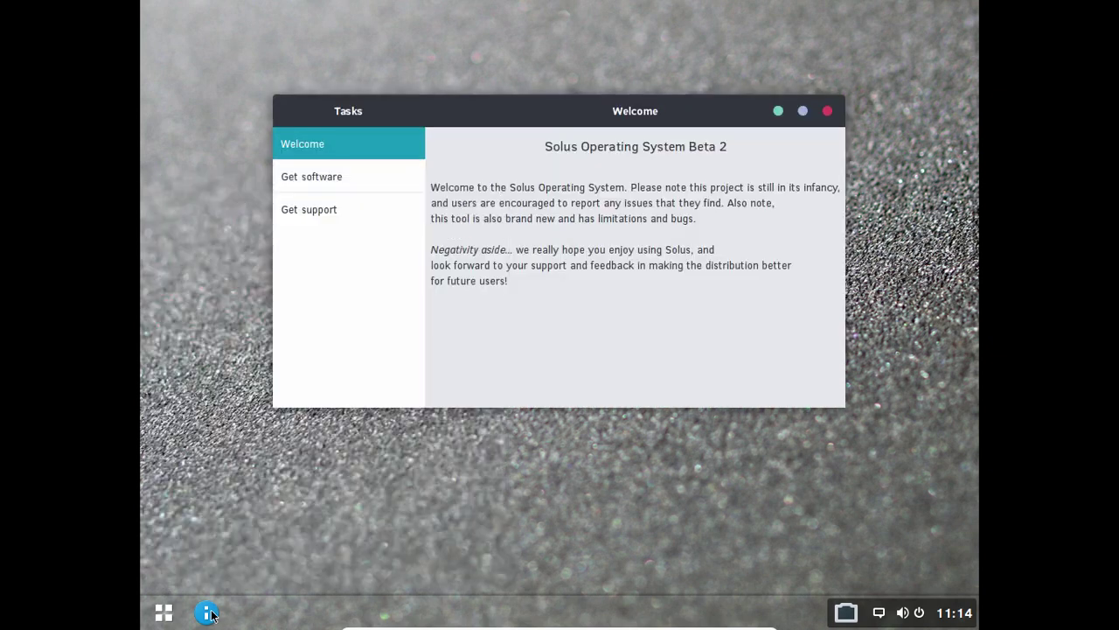
click(356, 183)
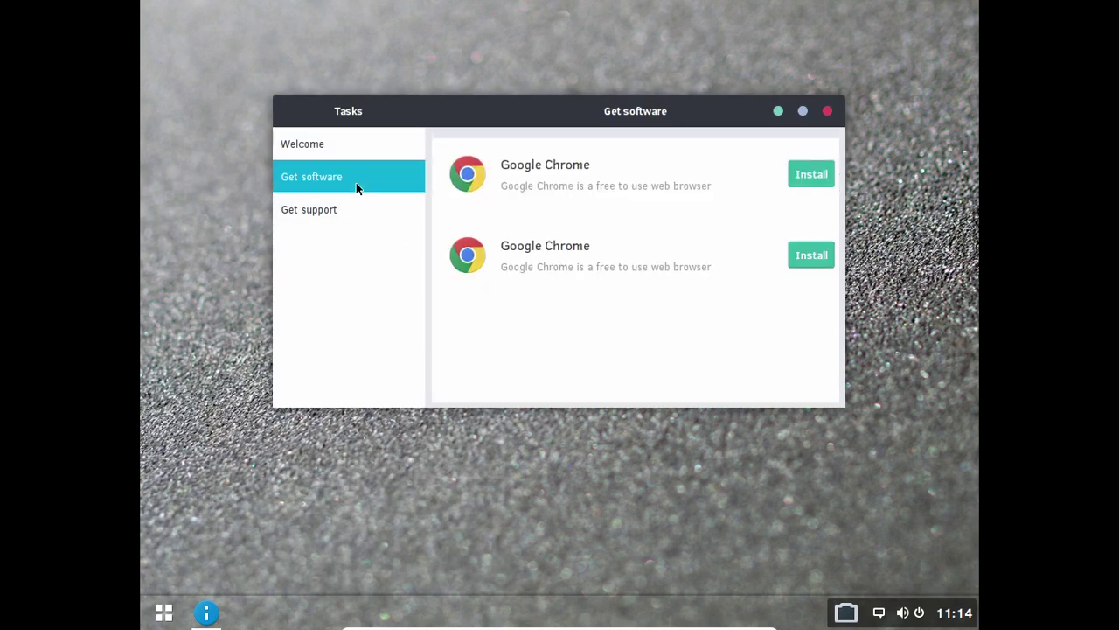
click(809, 169)
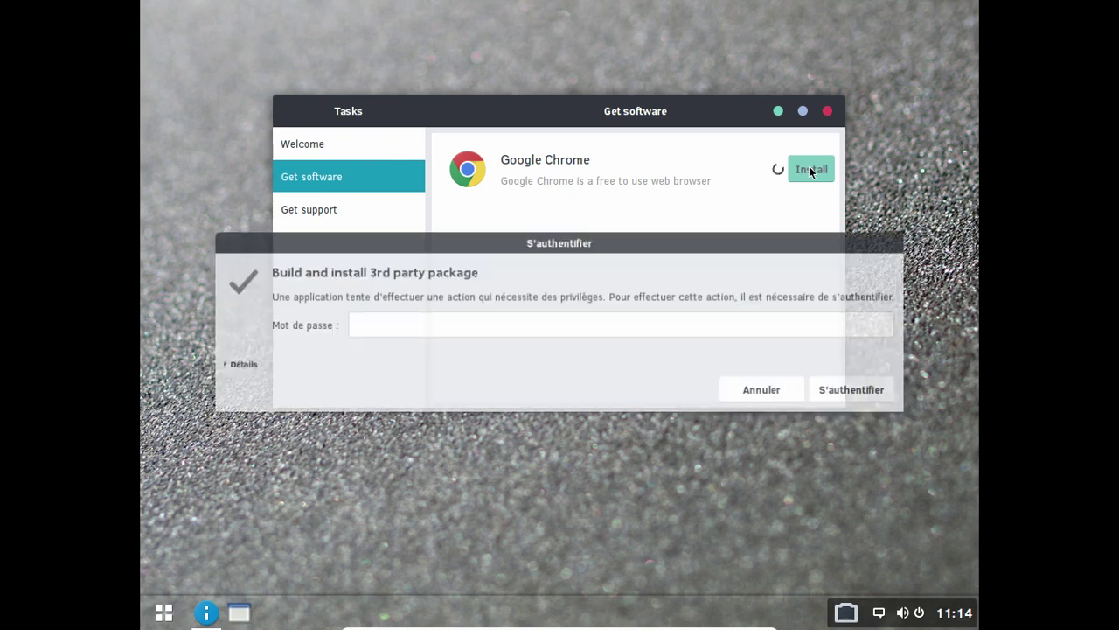
click(647, 325)
text(********)
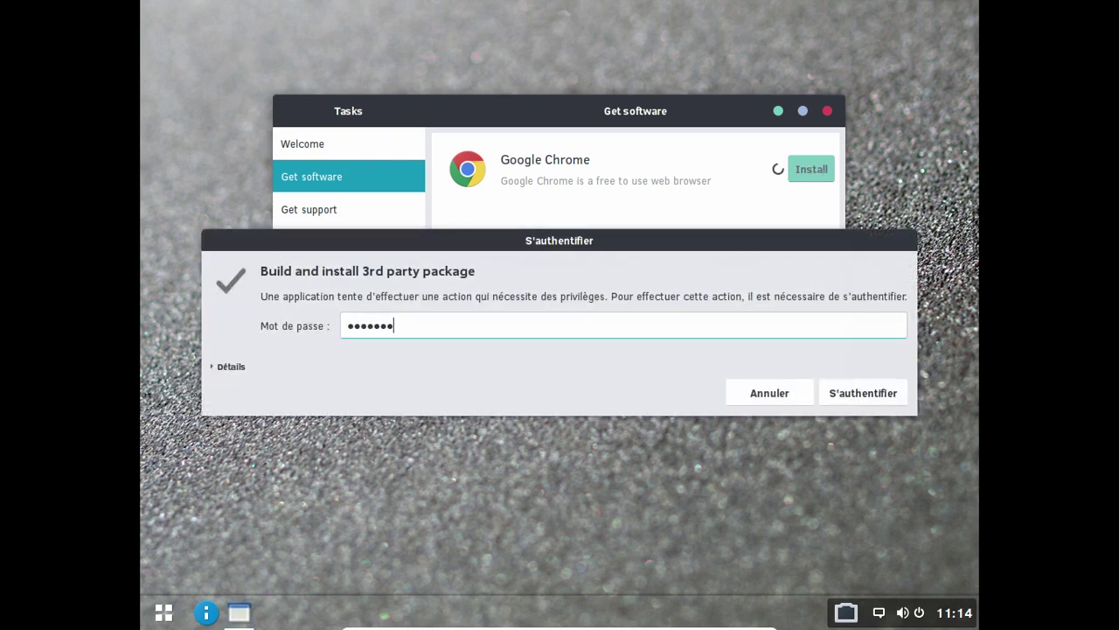
key(Return)
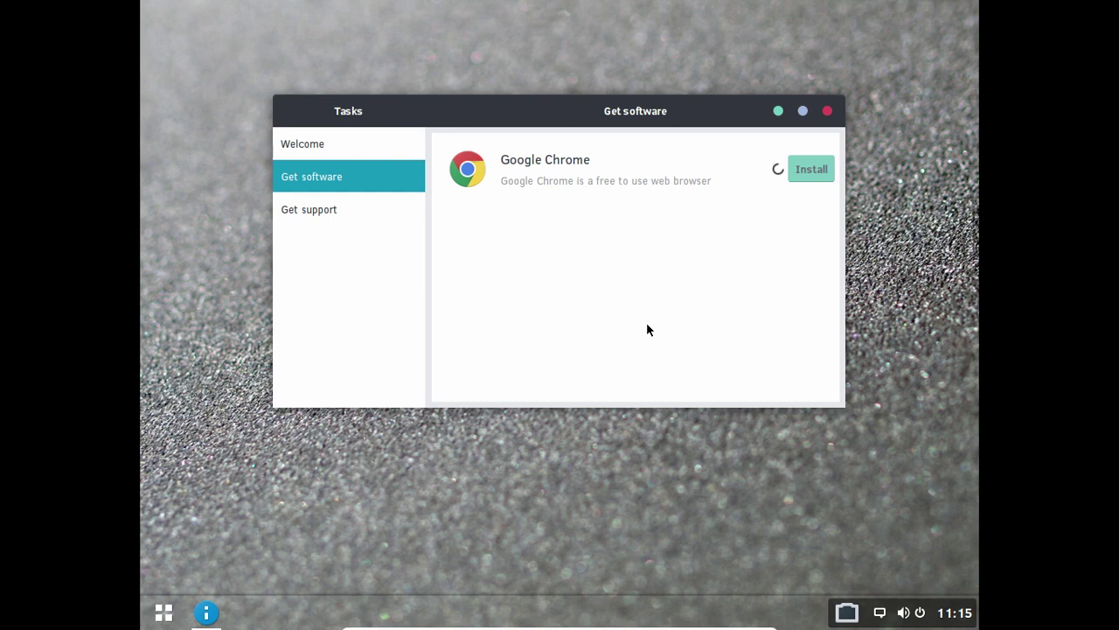
- View the Get support page in Evo Assist and return to the Get software page with the Google Chrome entry
click(754, 174)
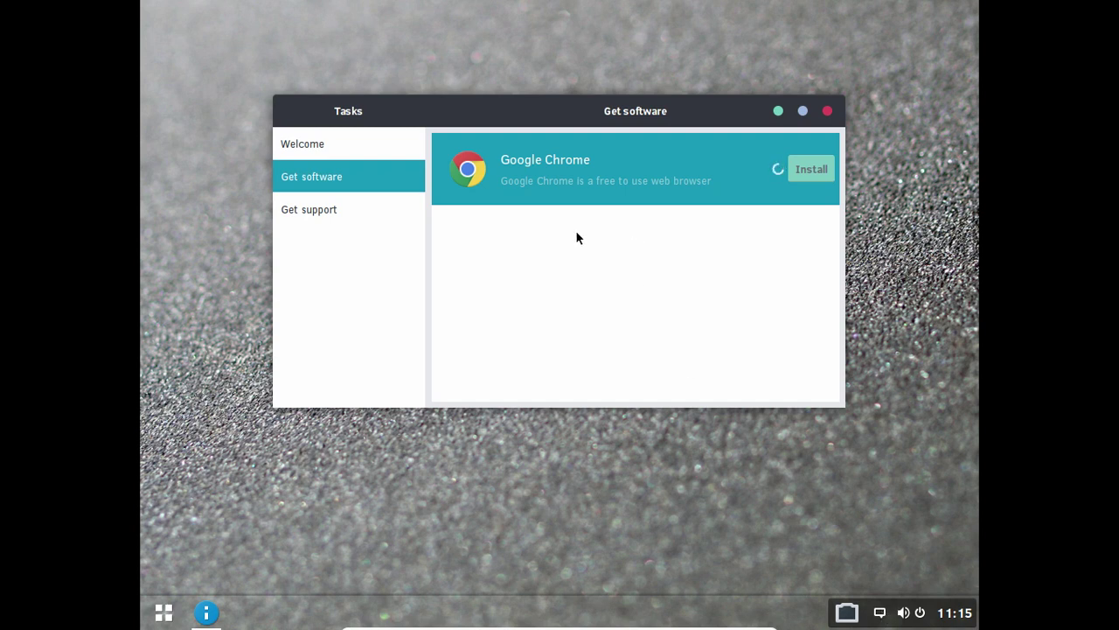
click(345, 206)
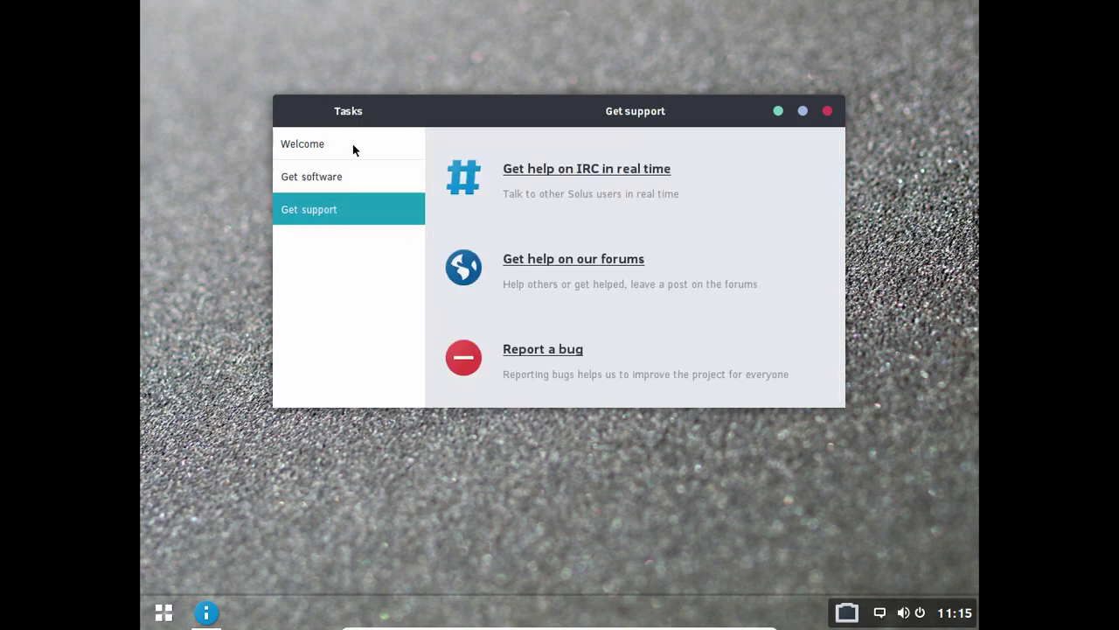
click(348, 156)
click(340, 175)
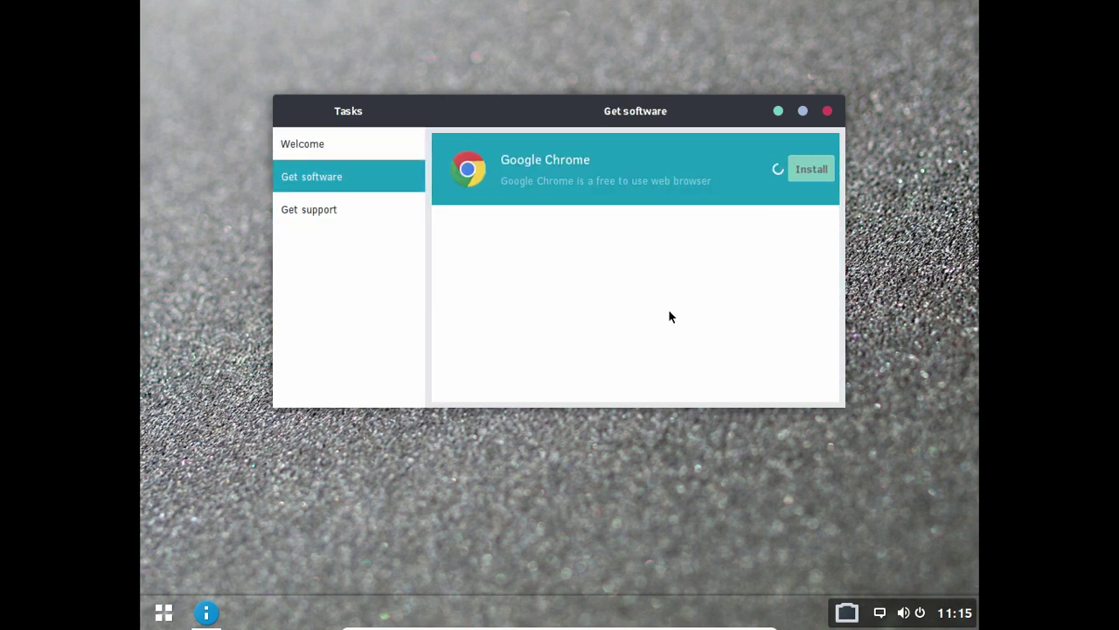
- Open the system monitor, dismiss the 'PATH' message and look through the list of the current user's processes
click(163, 612)
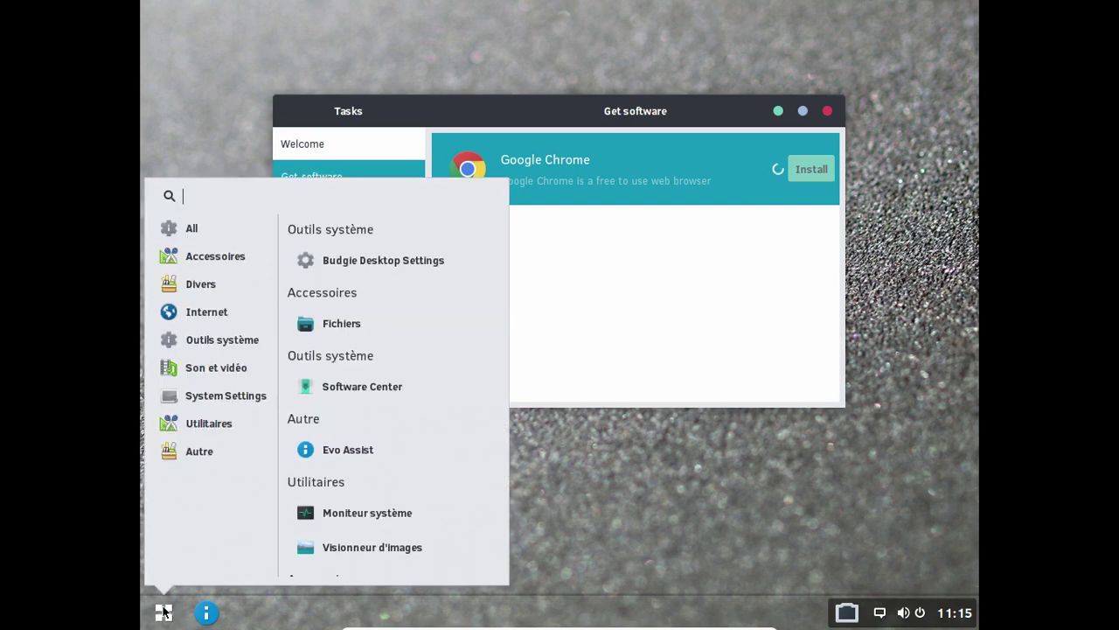
click(351, 512)
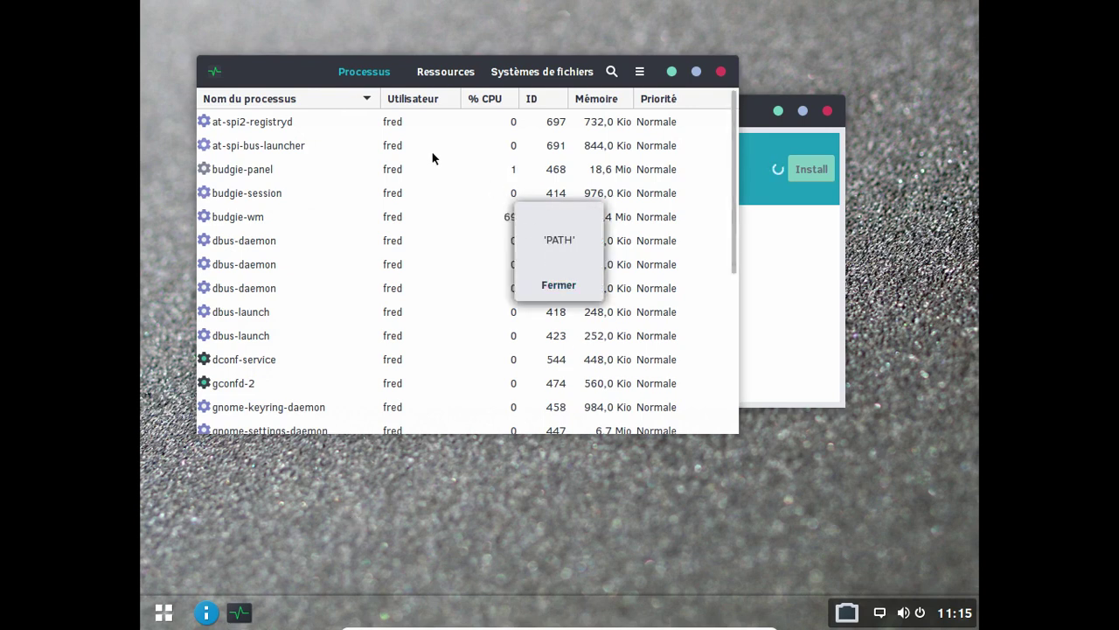
scroll(433, 158, down, 2)
scroll(437, 162, down, 2)
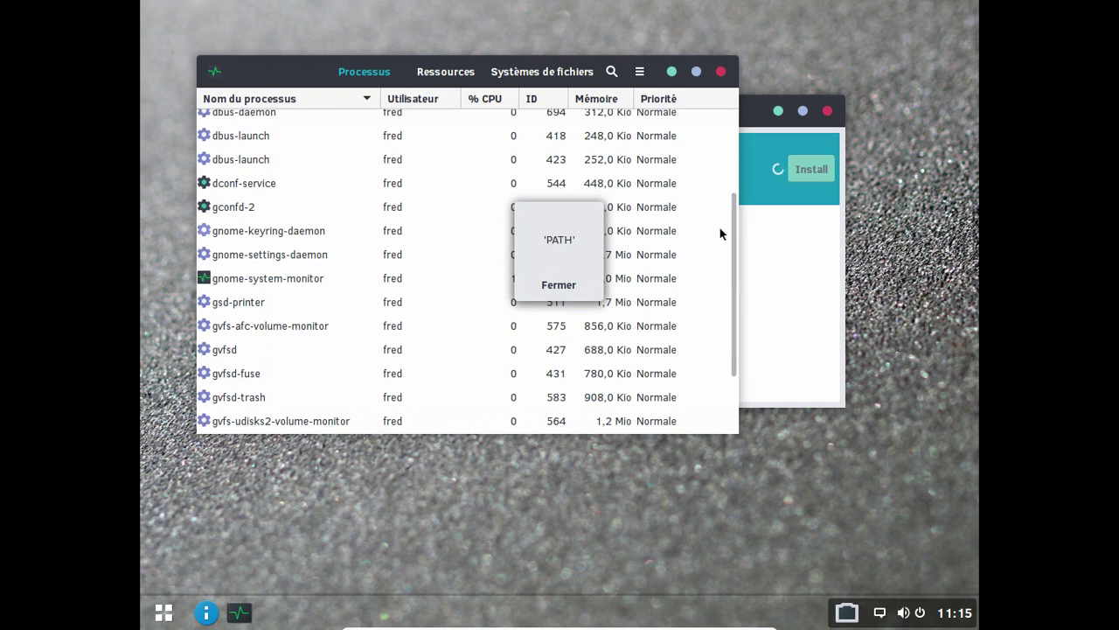
click(553, 286)
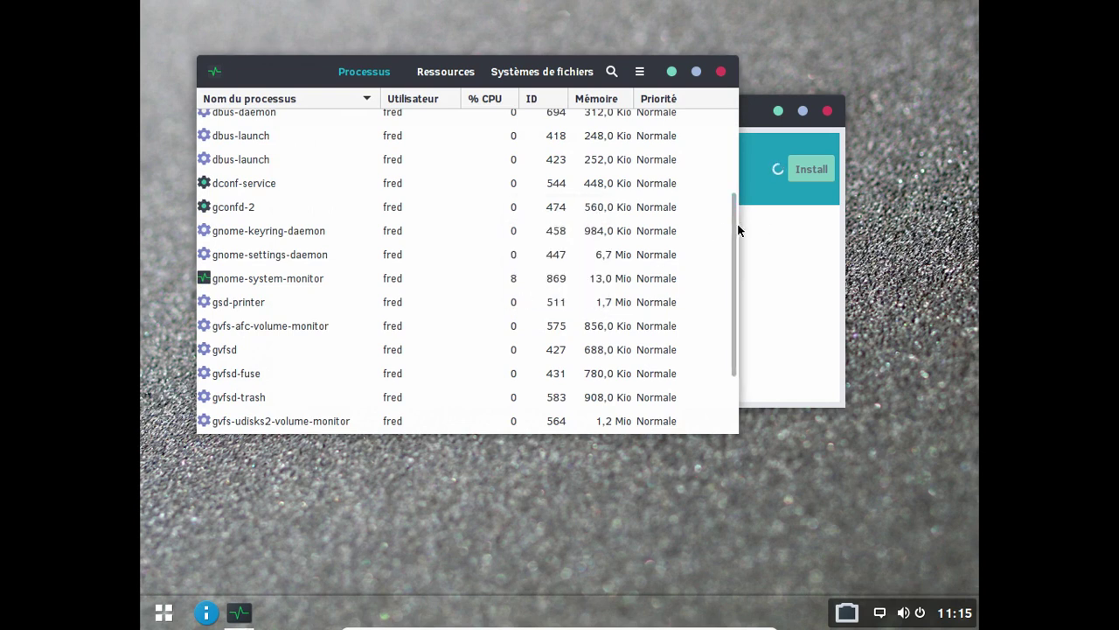
drag(737, 225, 726, 364)
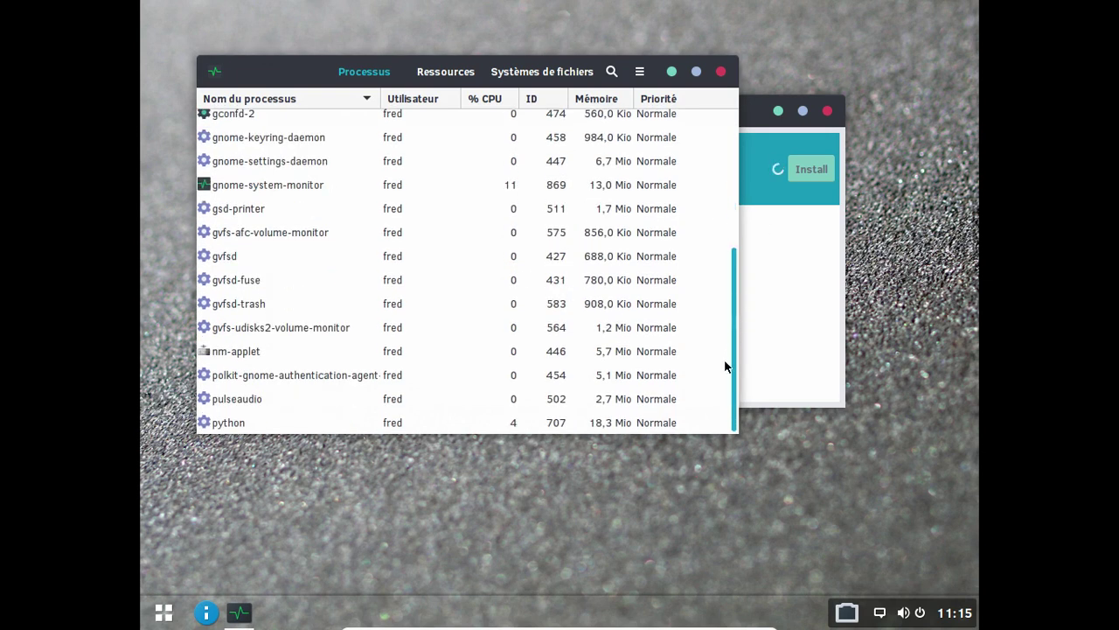
drag(737, 325, 733, 347)
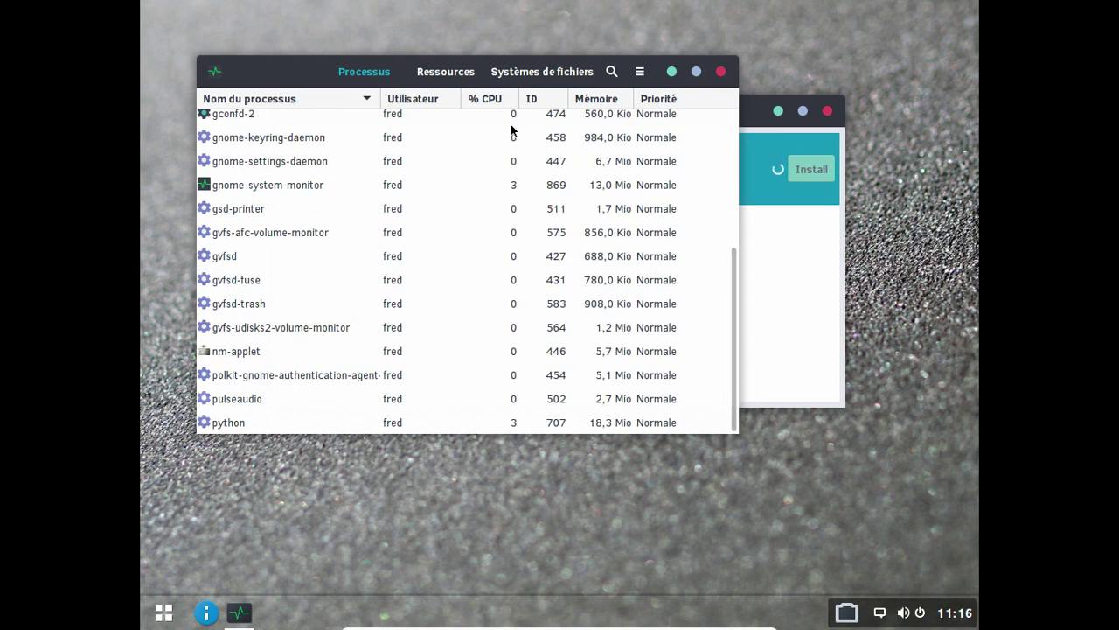
- Show all processes in the system monitor, look for the evoassist-wrapper process and close the monitor
click(639, 73)
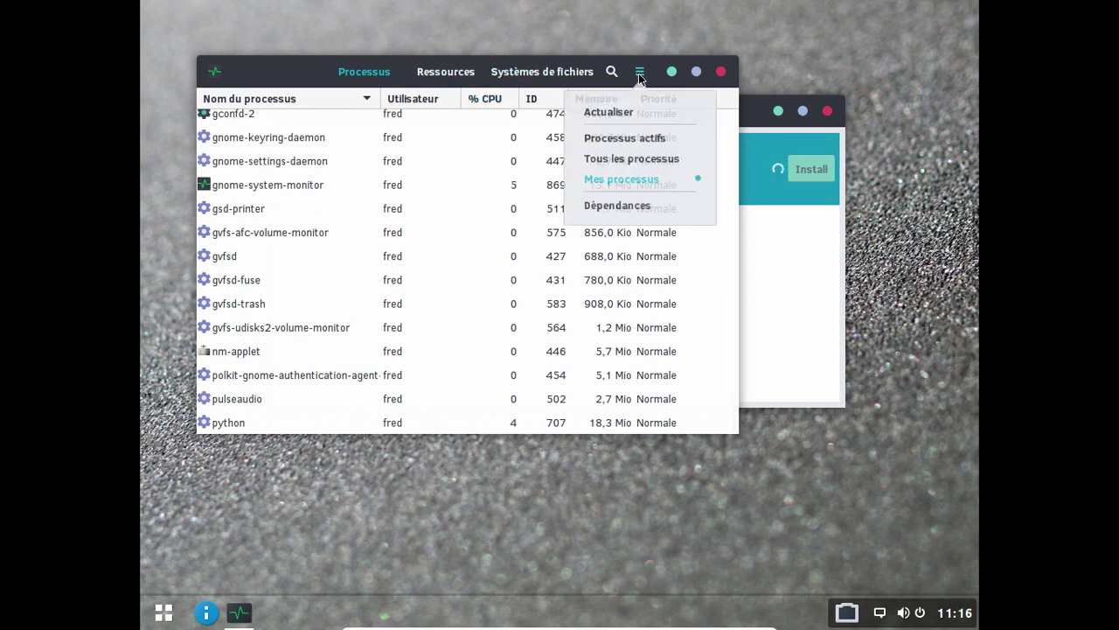
click(631, 163)
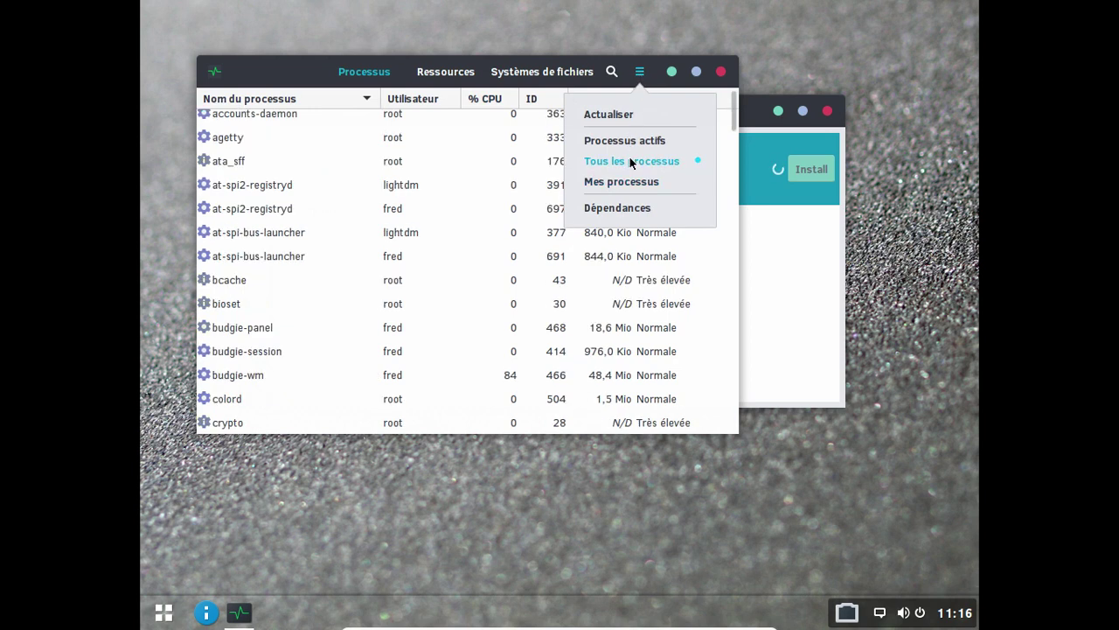
click(735, 110)
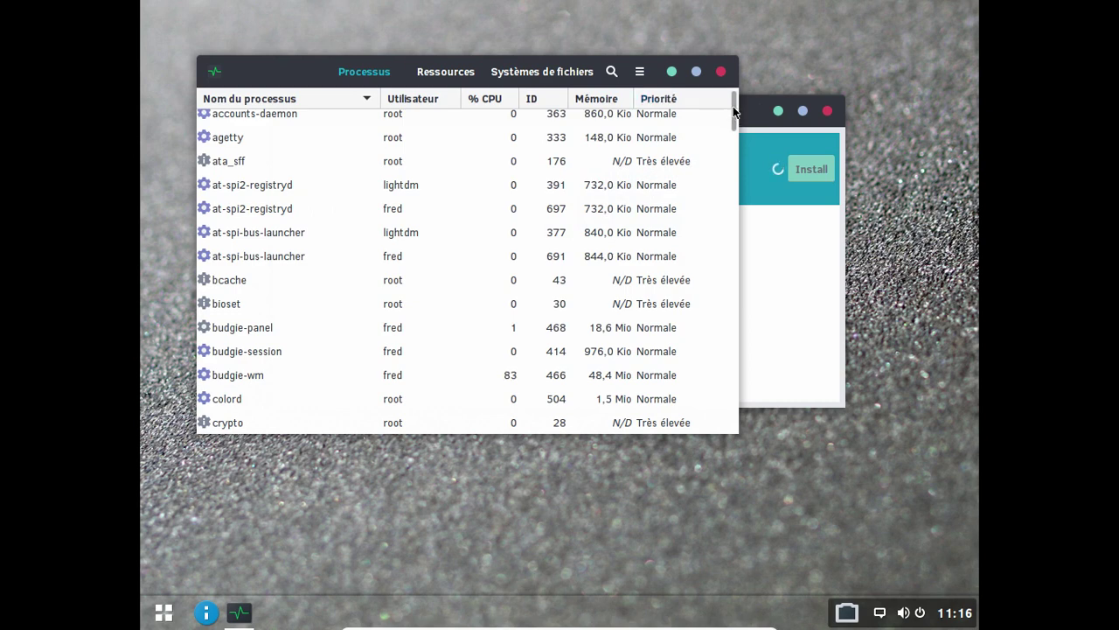
drag(731, 112, 738, 173)
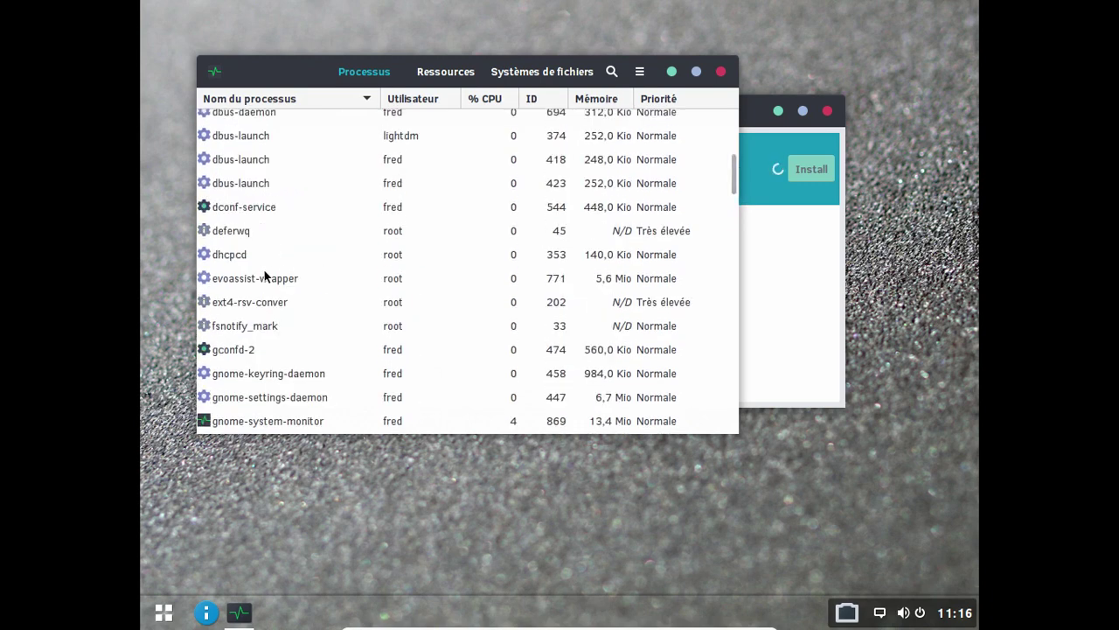
click(721, 72)
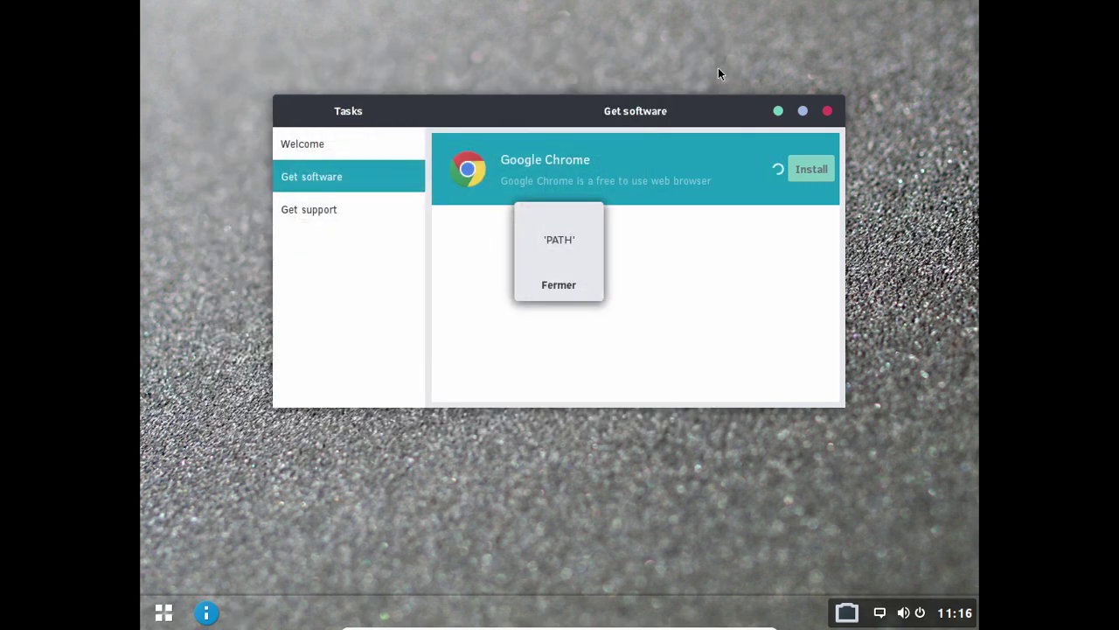
- Dismiss the 'PATH' message, try installing Google Chrome again and close Evo Assist
click(556, 286)
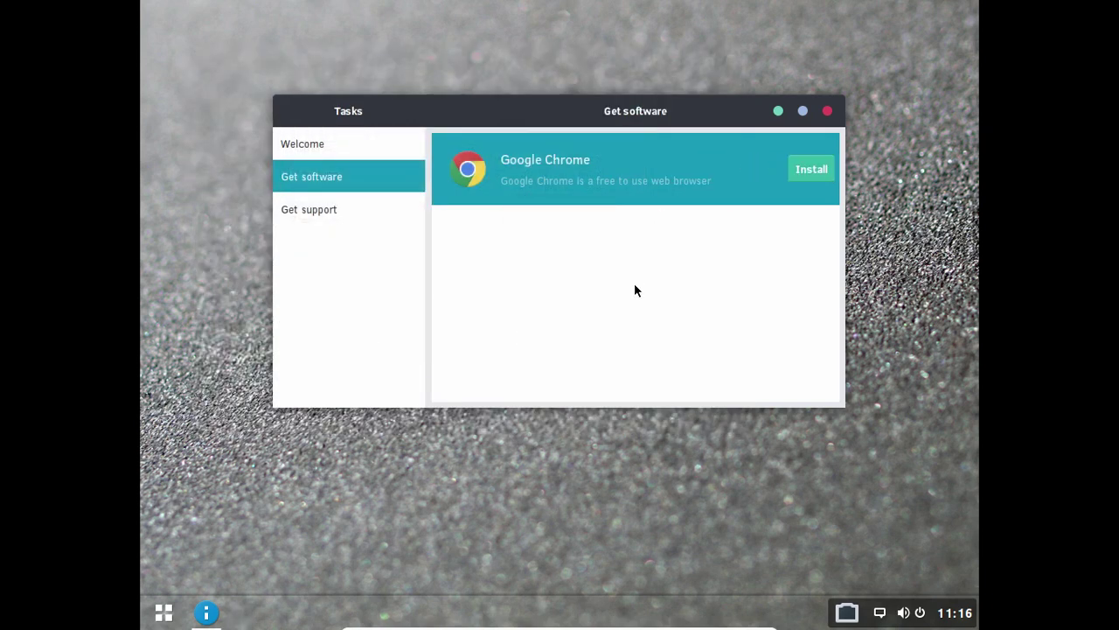
click(816, 169)
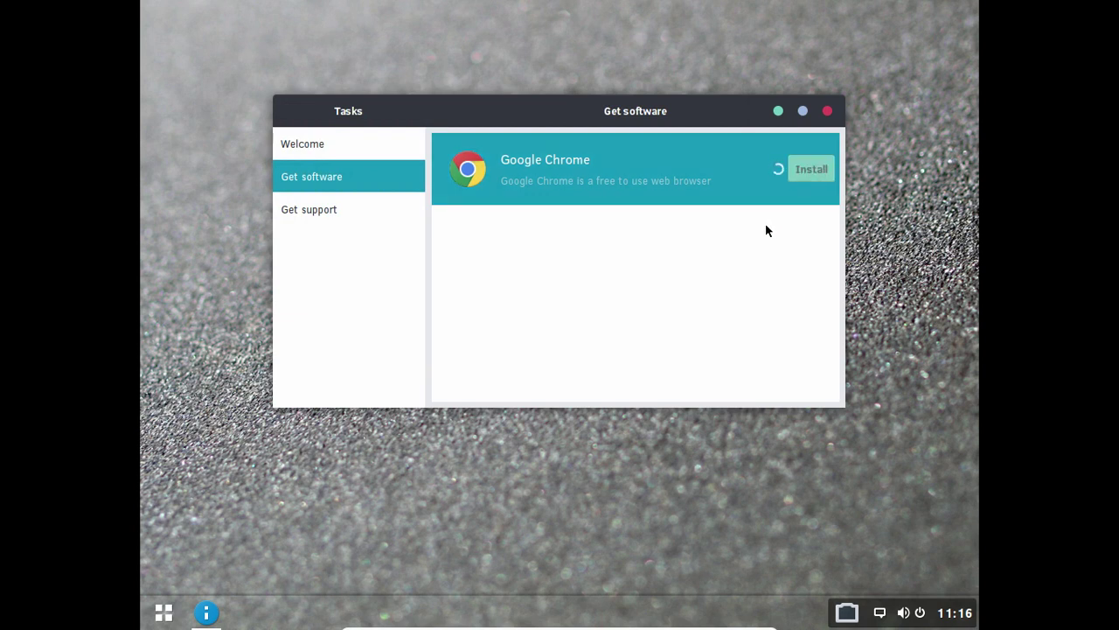
click(166, 614)
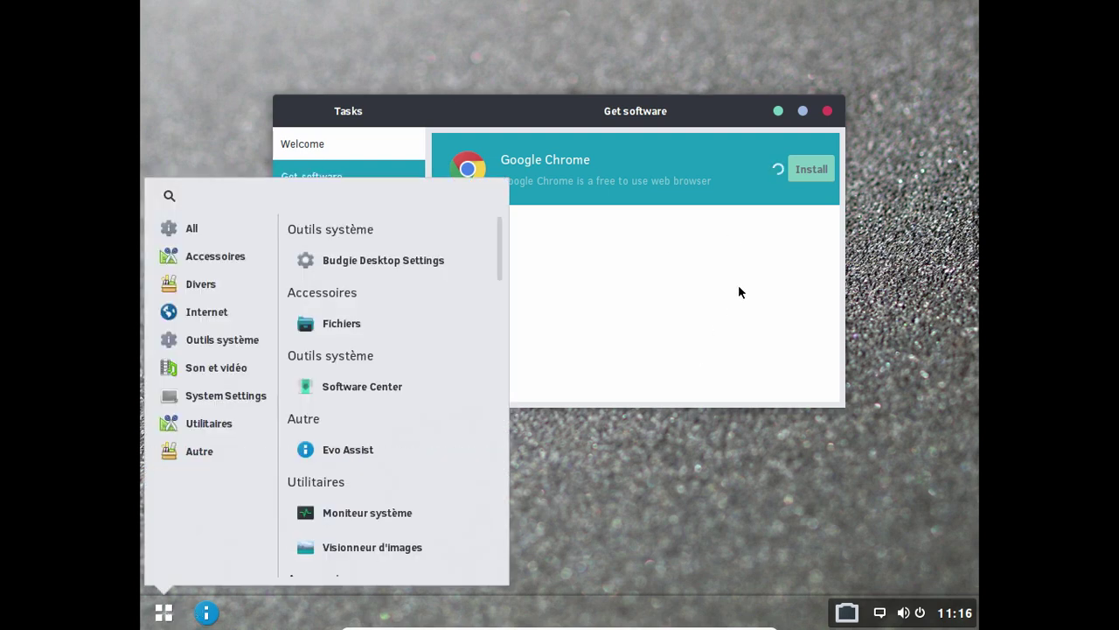
click(828, 115)
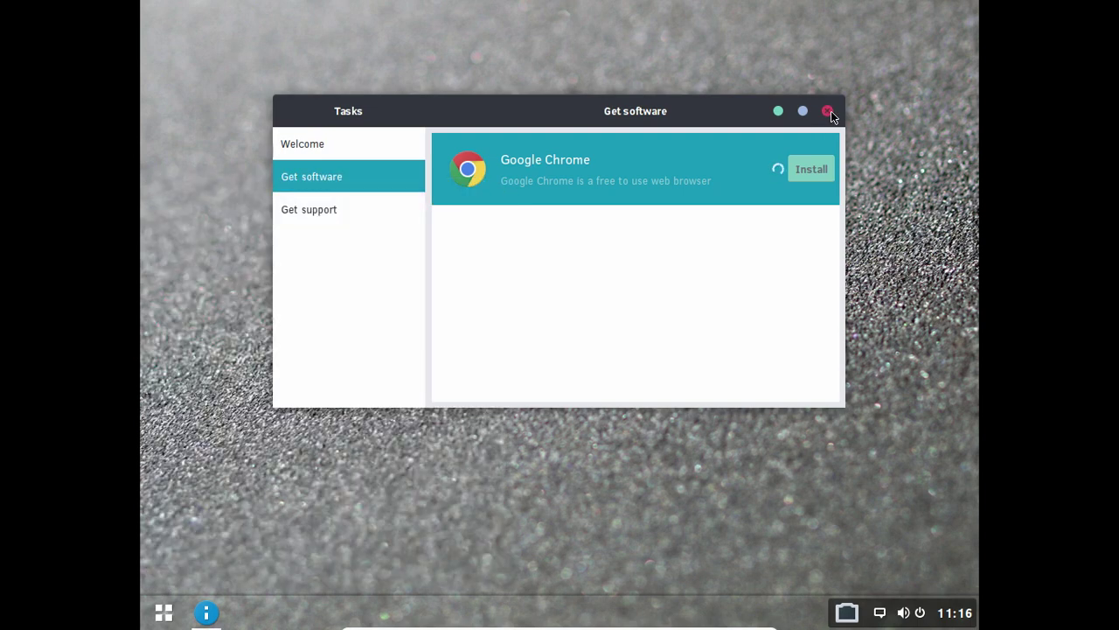
click(829, 112)
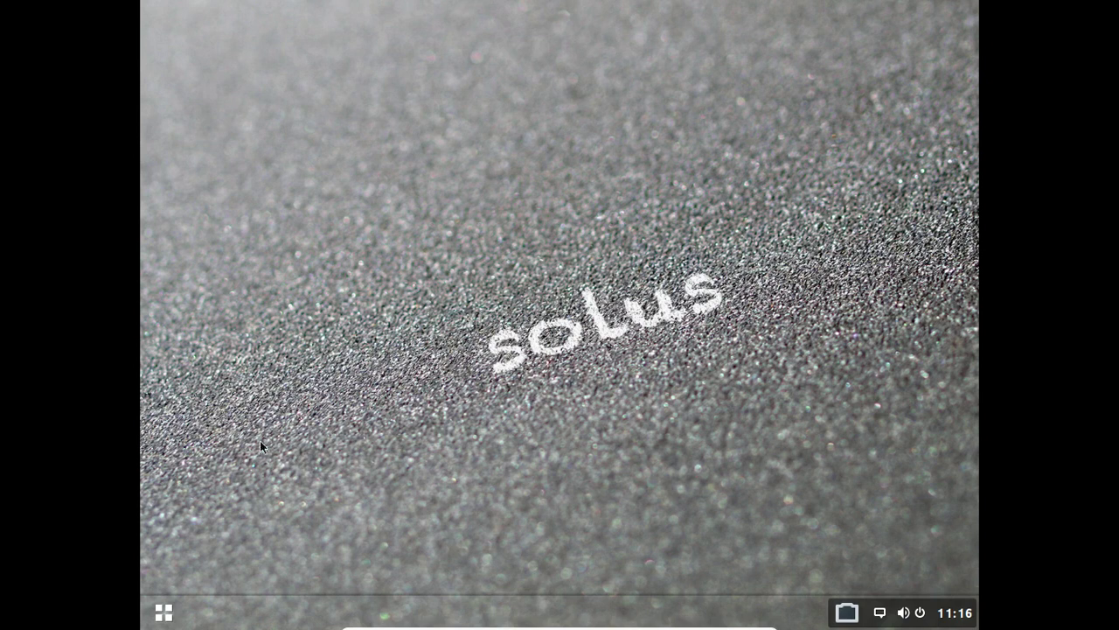
- Check the applications in the Internet and Outils système categories and launch Software Center
click(164, 613)
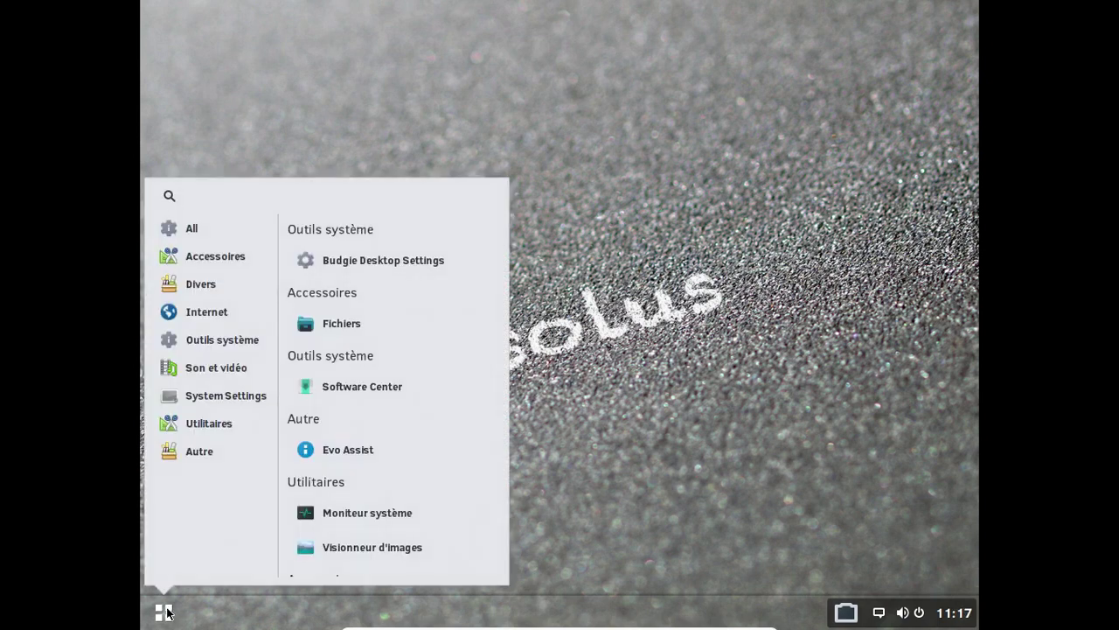
click(212, 316)
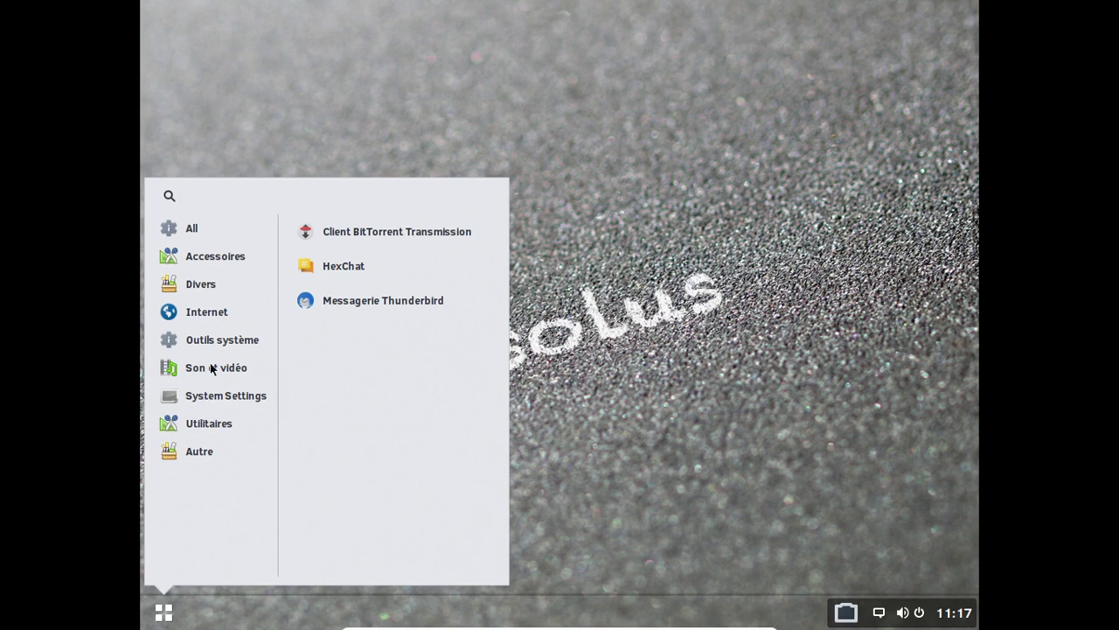
click(220, 346)
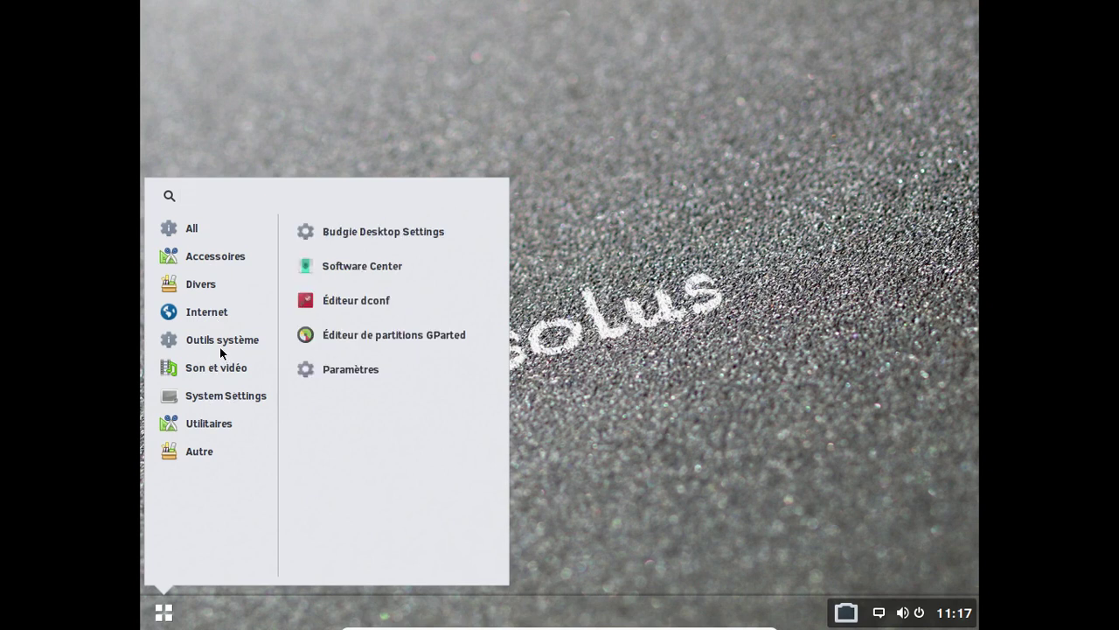
click(355, 265)
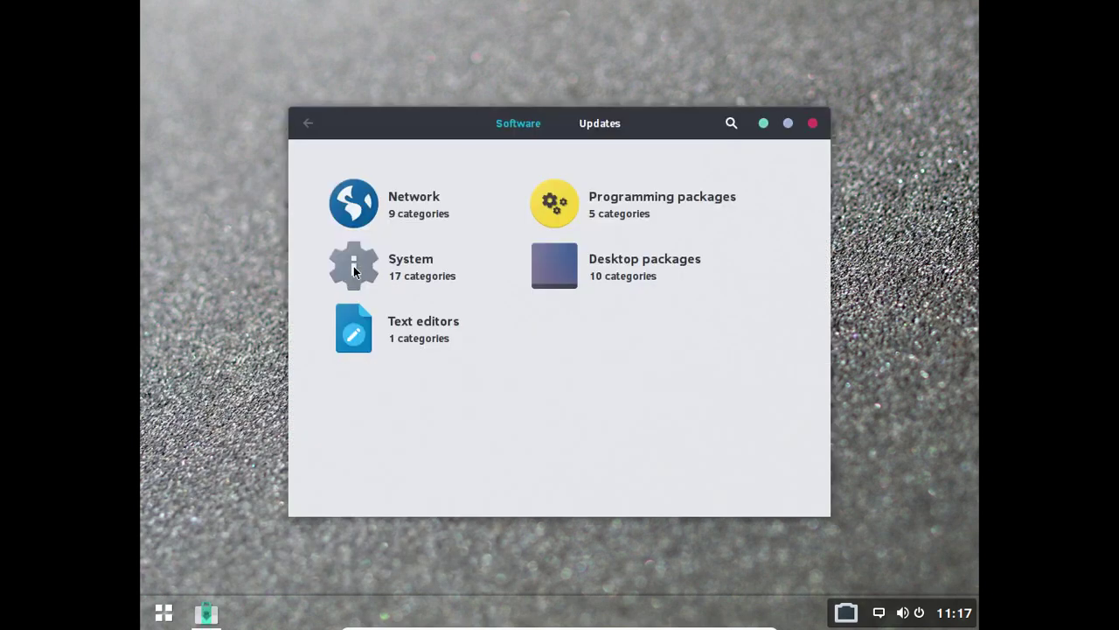
- Install Firefox 38.0.1 from the Network web browsers, authenticate with the account password and close Software Center
click(399, 215)
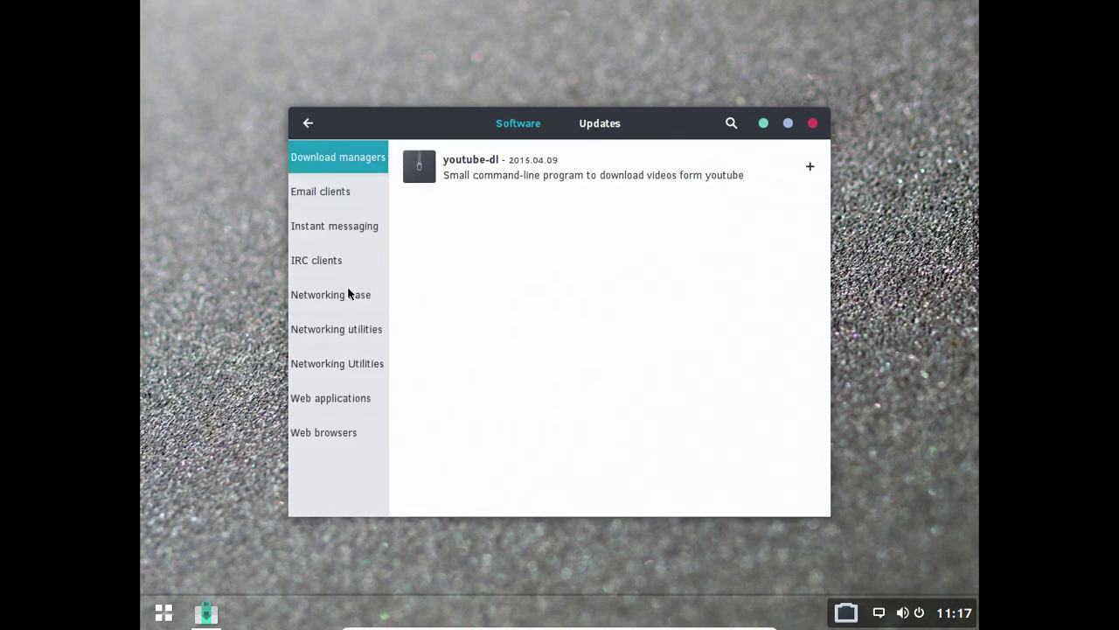
click(342, 428)
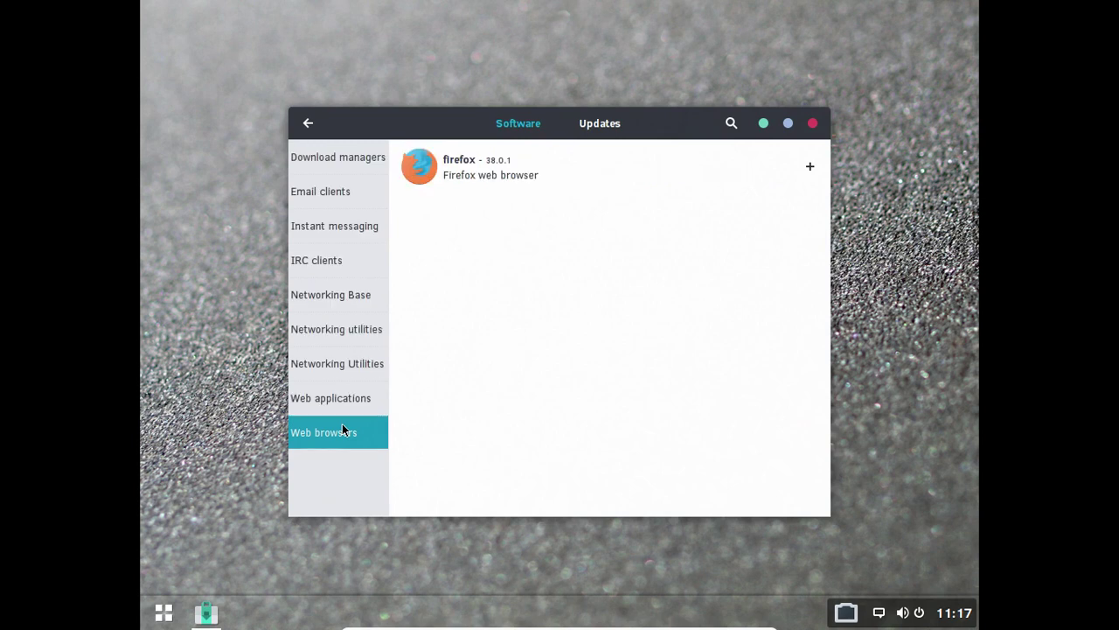
click(788, 155)
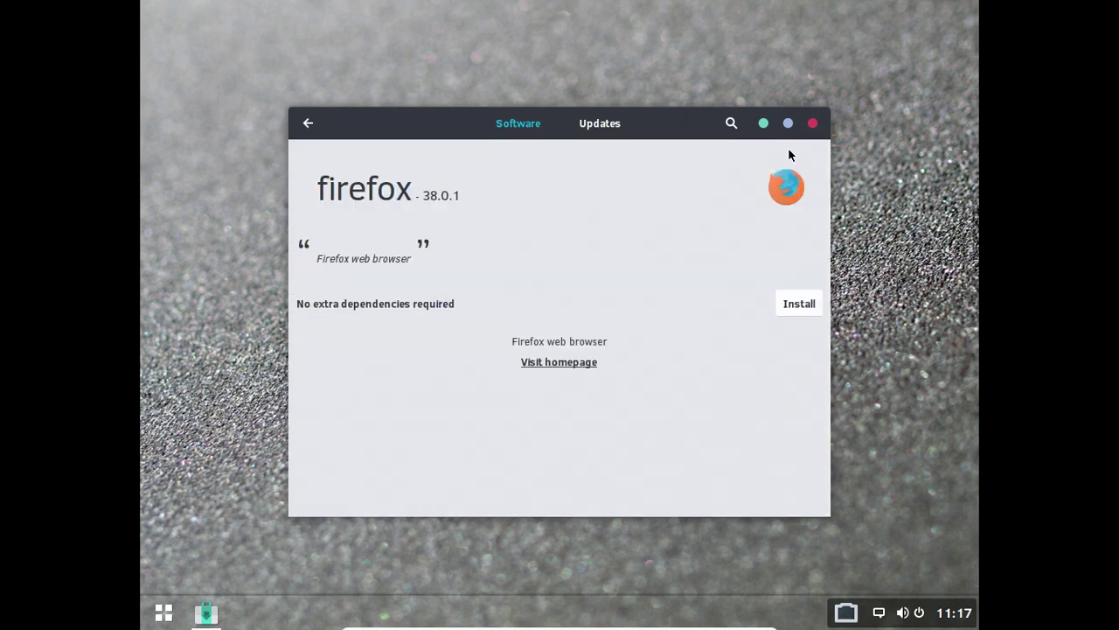
click(796, 306)
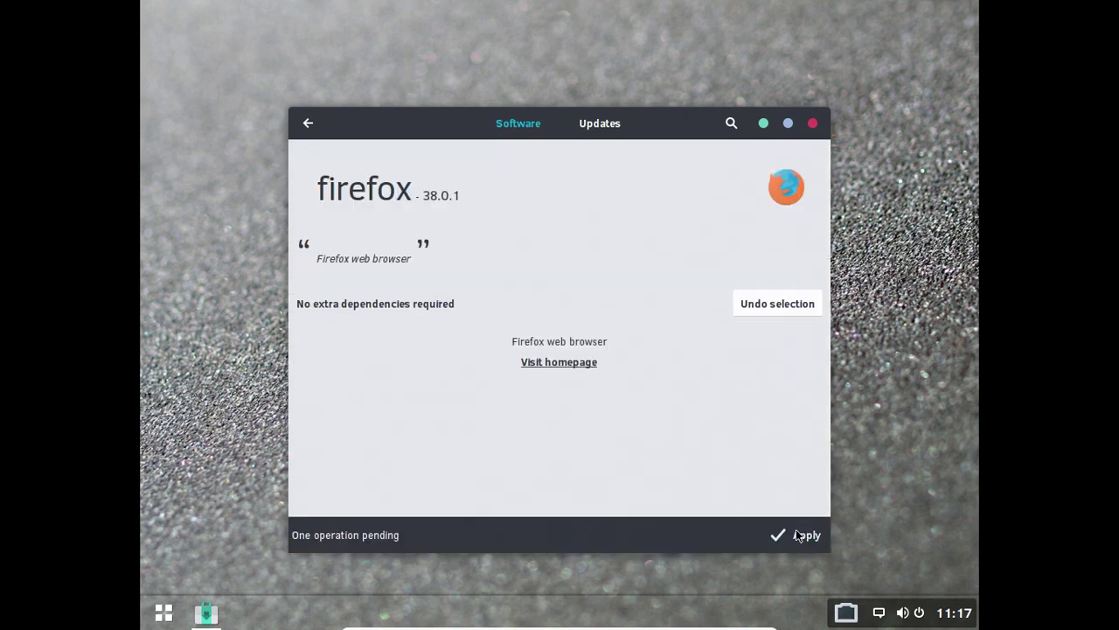
click(799, 535)
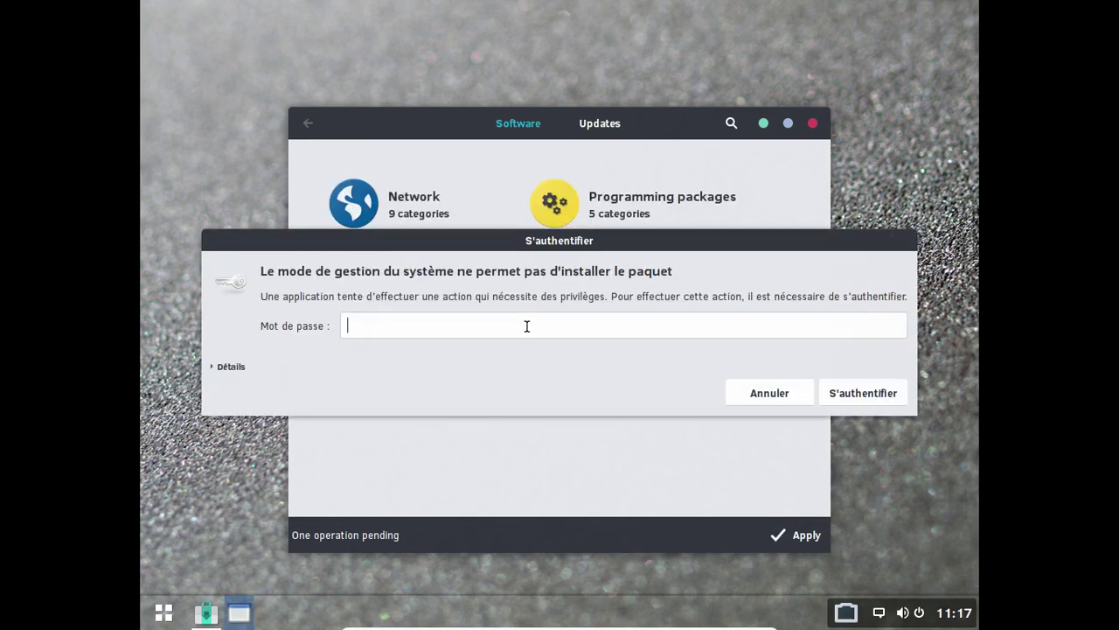
text(********)
key(Return)
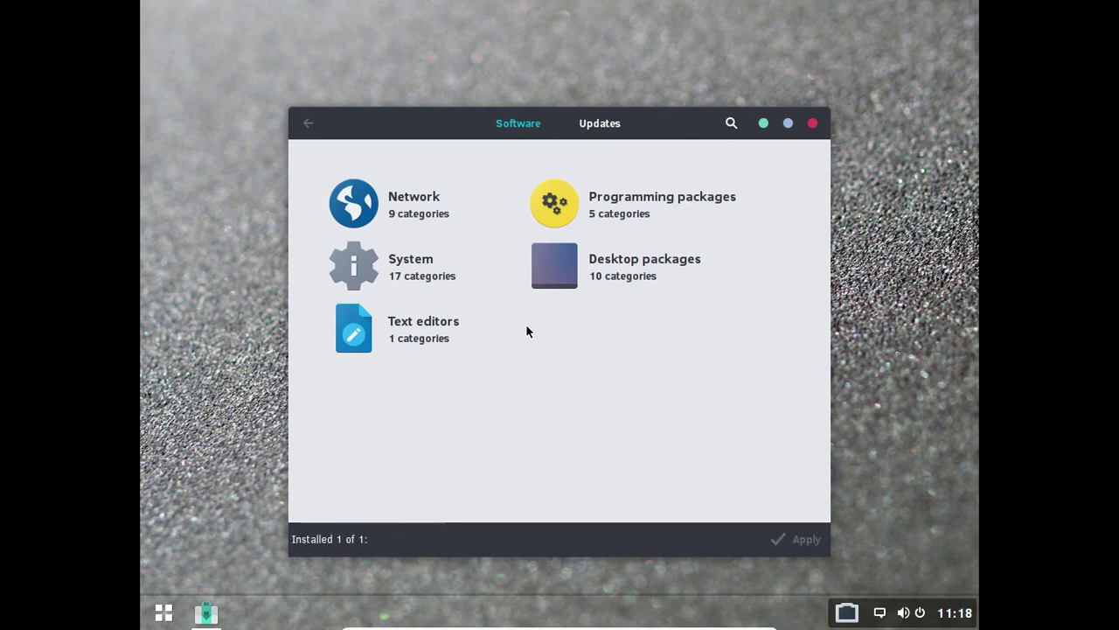
click(812, 125)
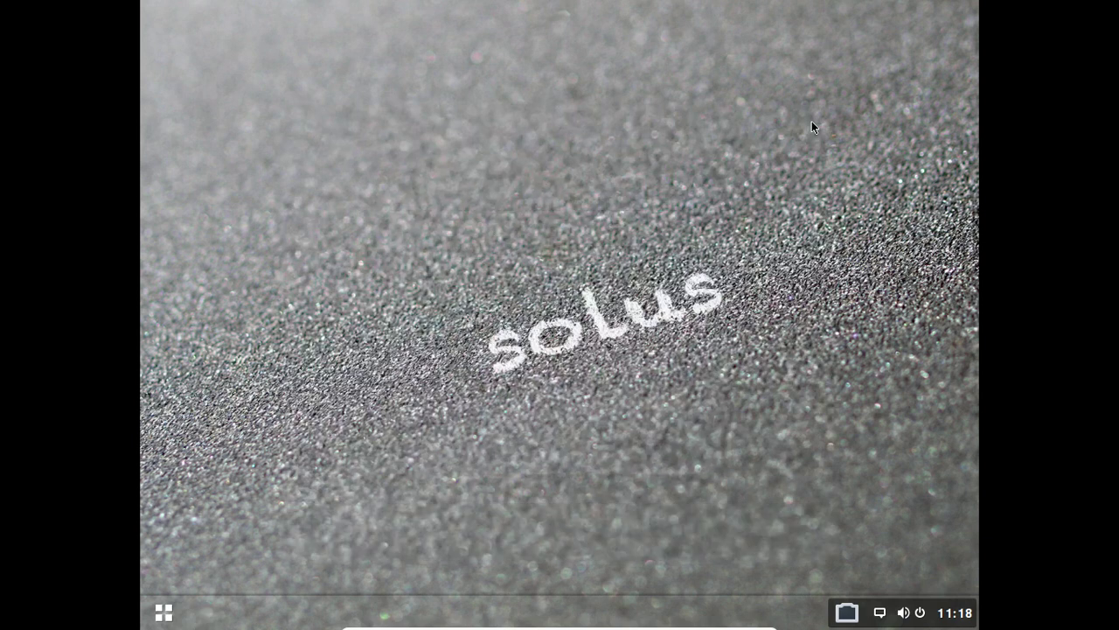
- Launch the Firefox web browser from the Internet applications, check its start page and close it
click(164, 612)
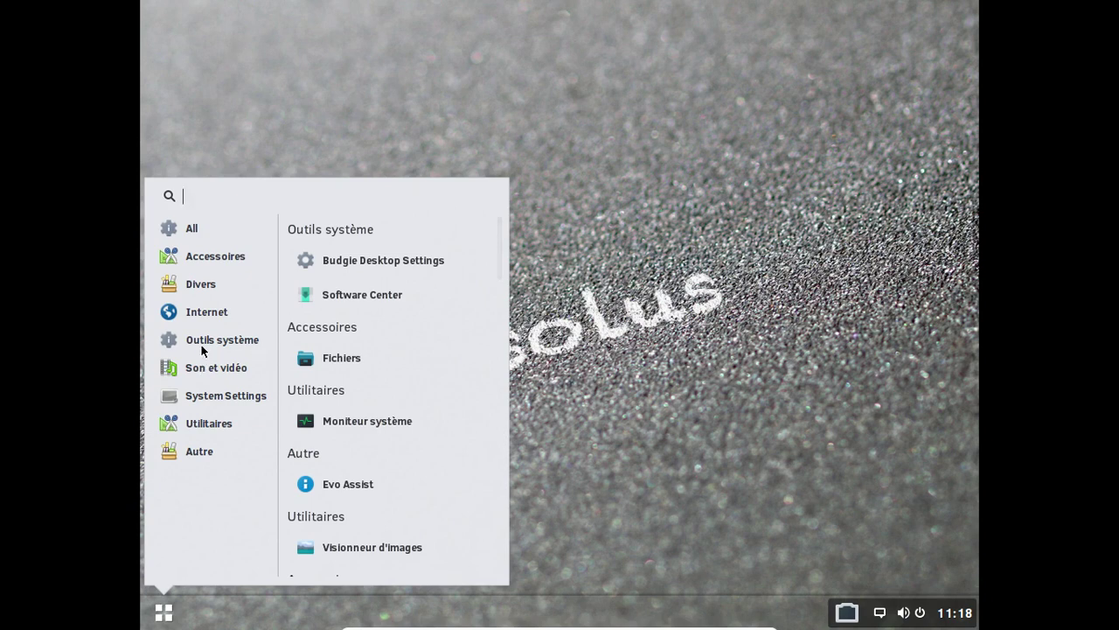
click(206, 321)
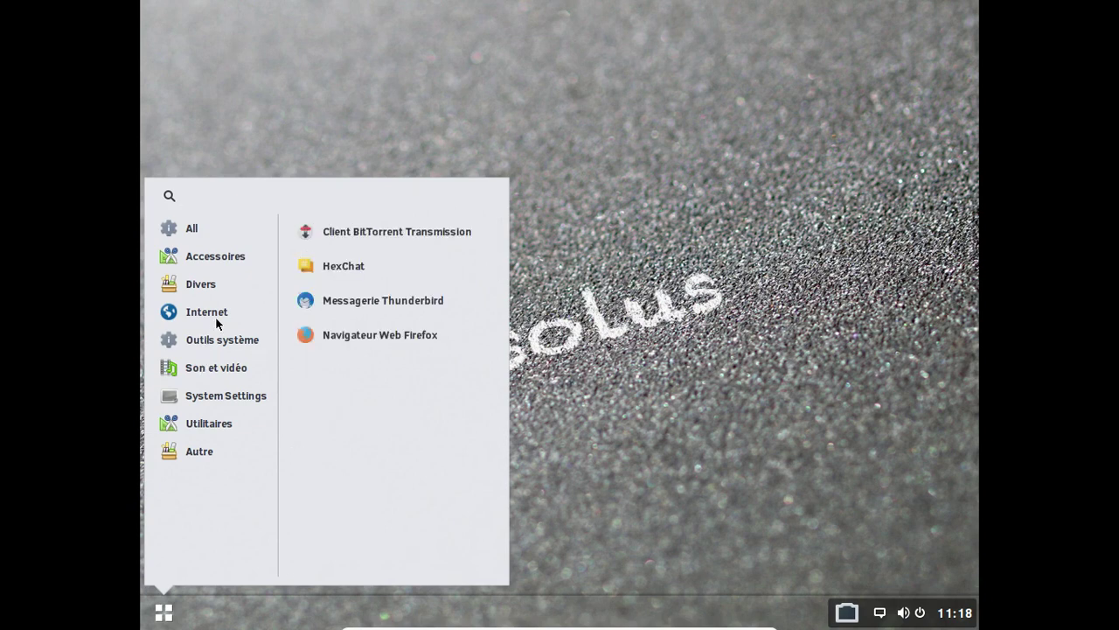
click(321, 338)
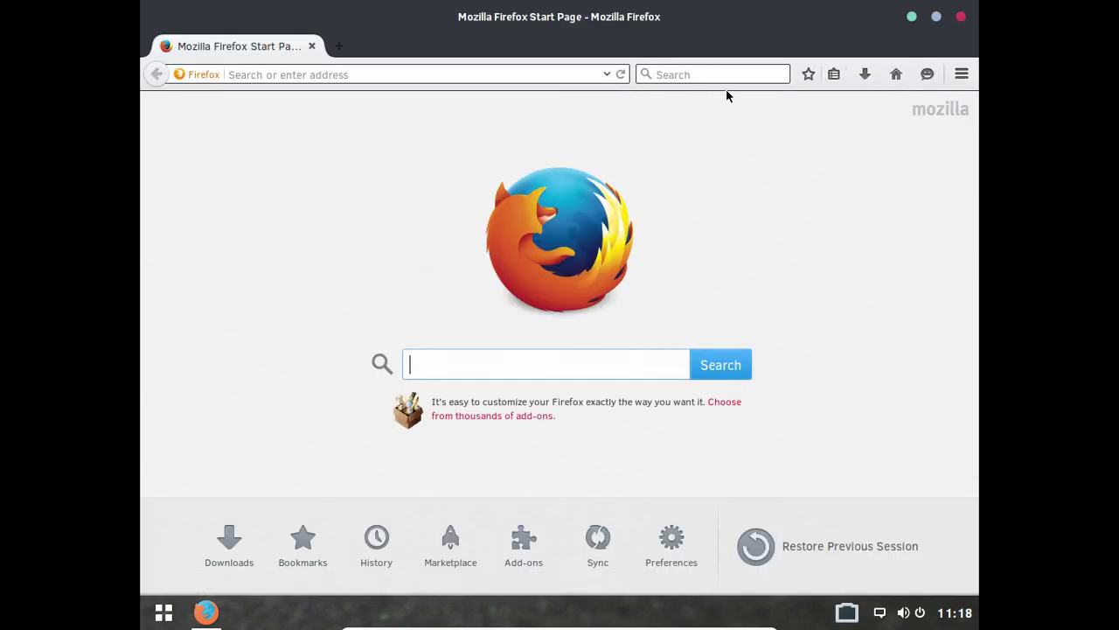
click(960, 18)
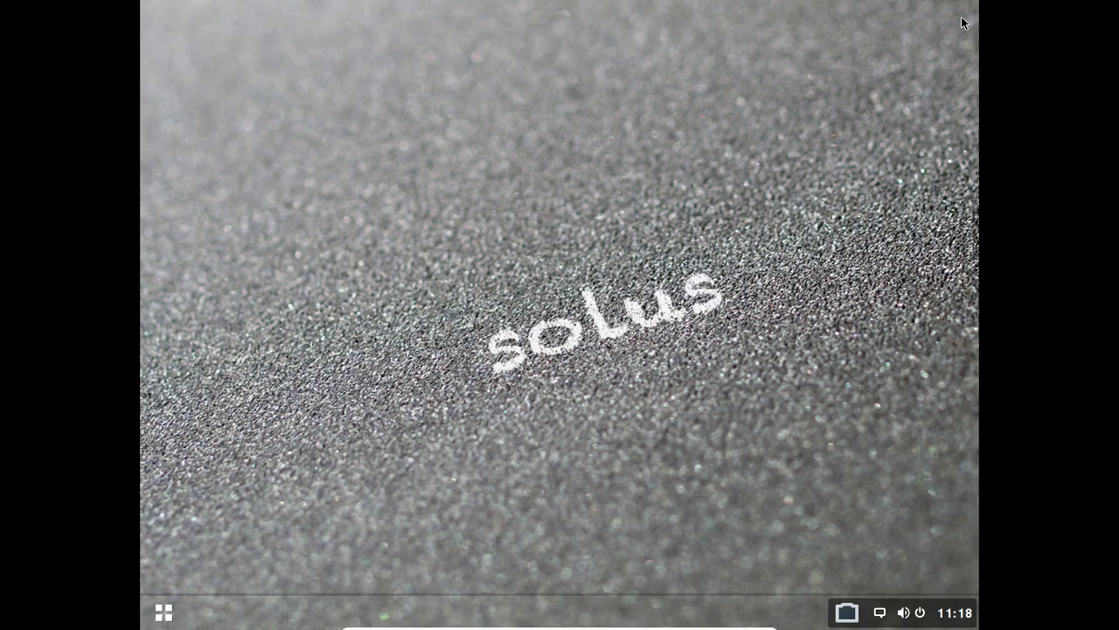
- Check the Utilitaires and Outils système applications, open Paramètres to view all system settings and close it
click(157, 612)
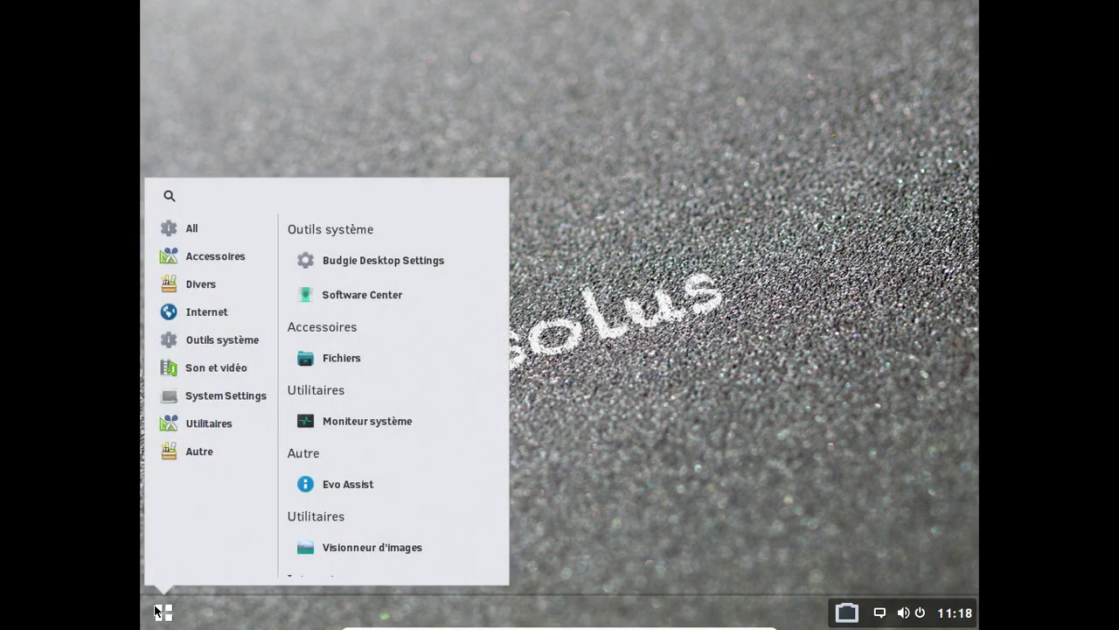
click(221, 427)
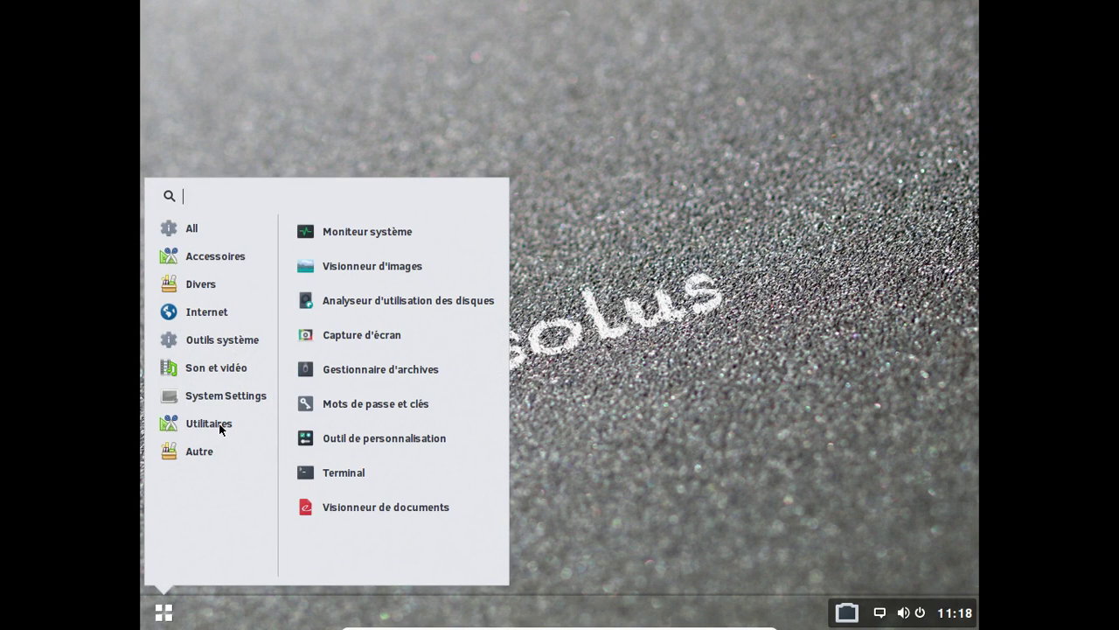
click(215, 344)
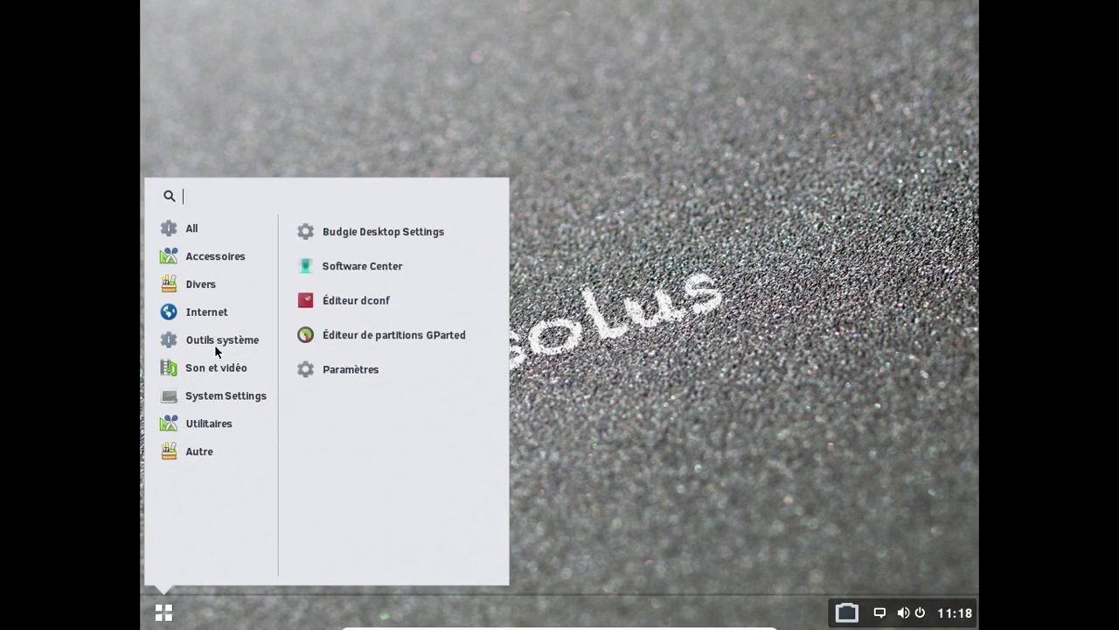
click(347, 373)
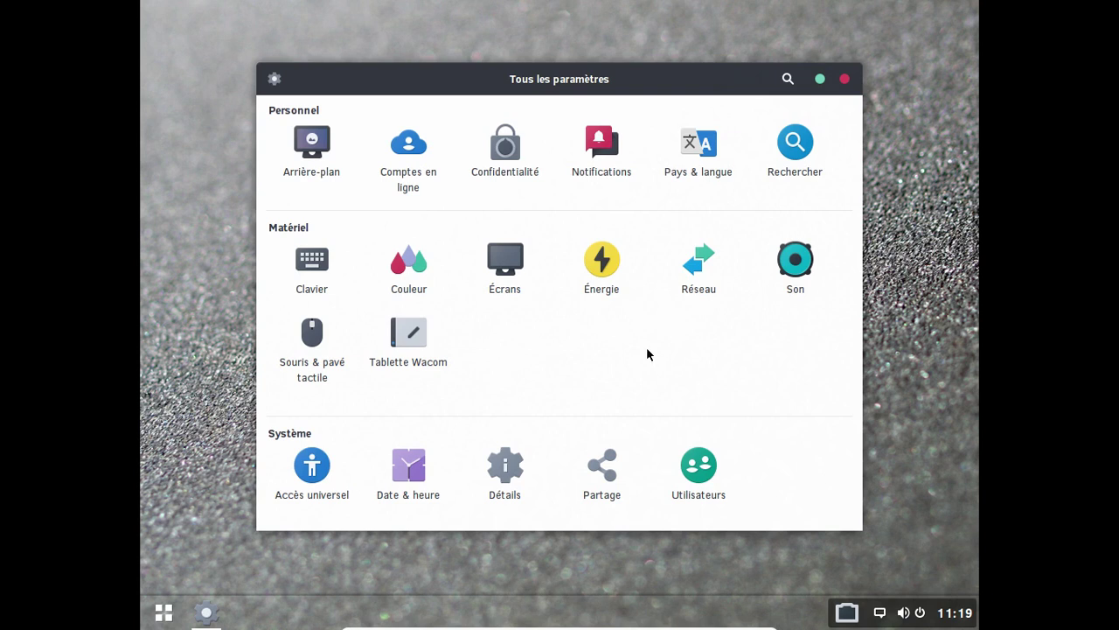
click(845, 78)
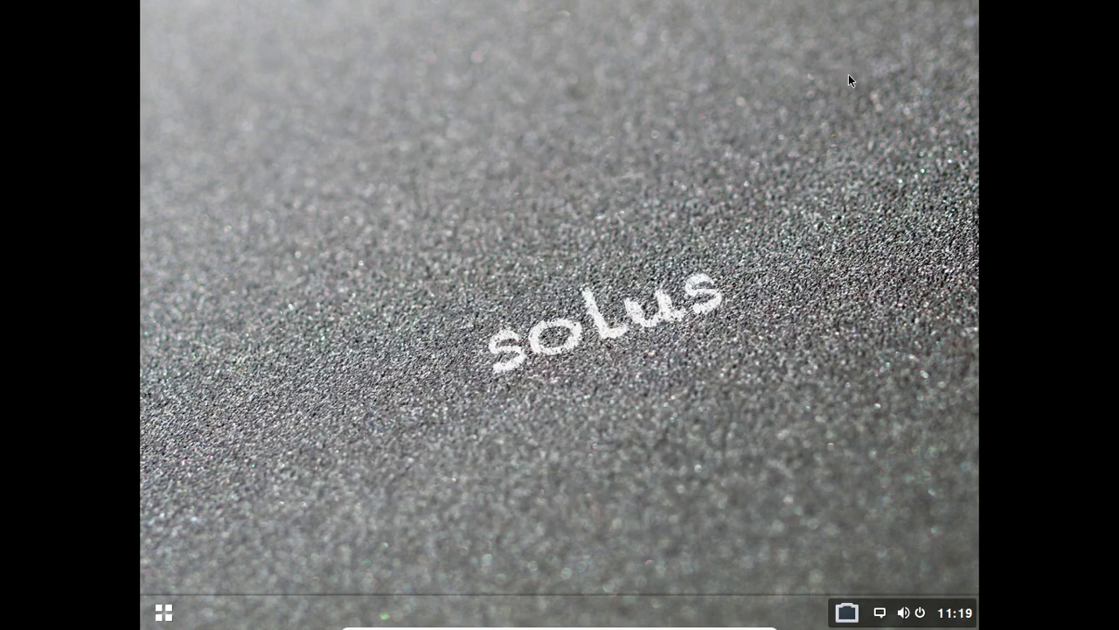